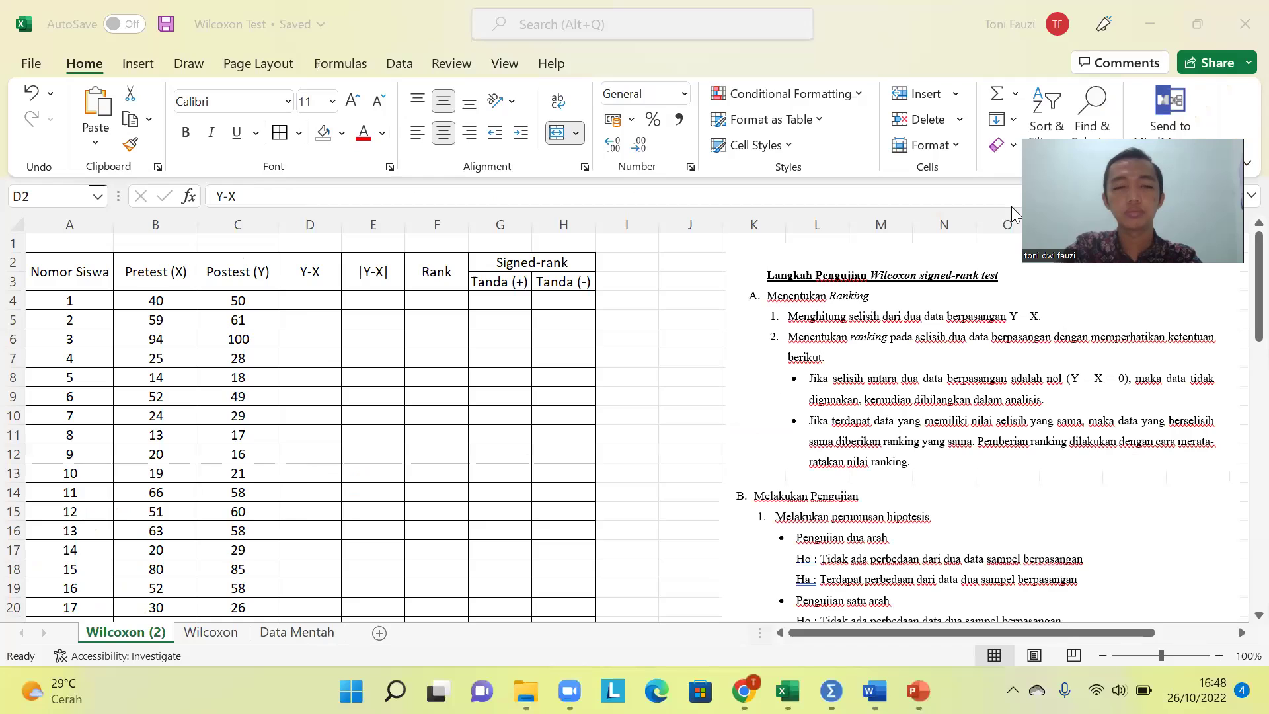
- Look through the pretest and posttest scores of all 25 students in the Wilcoxon (2) table
left_click(187, 27)
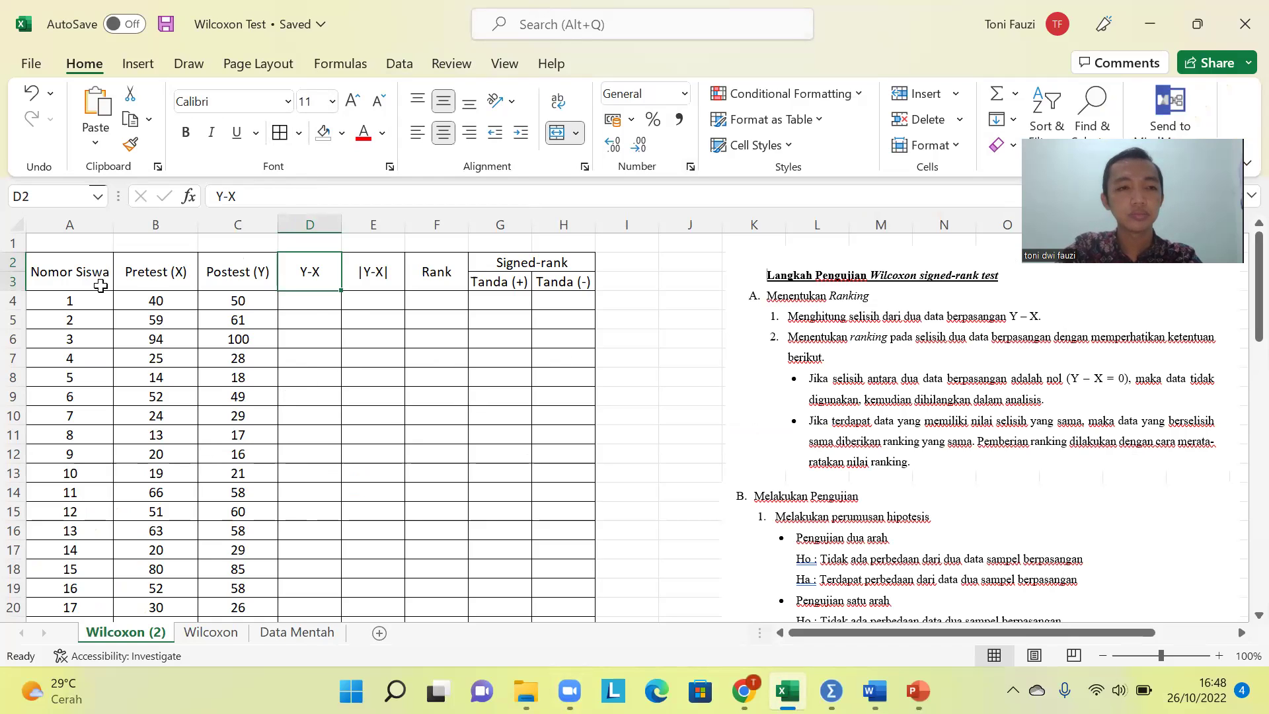
scroll(180, 334, "down", 1)
scroll(182, 339, "up", 1)
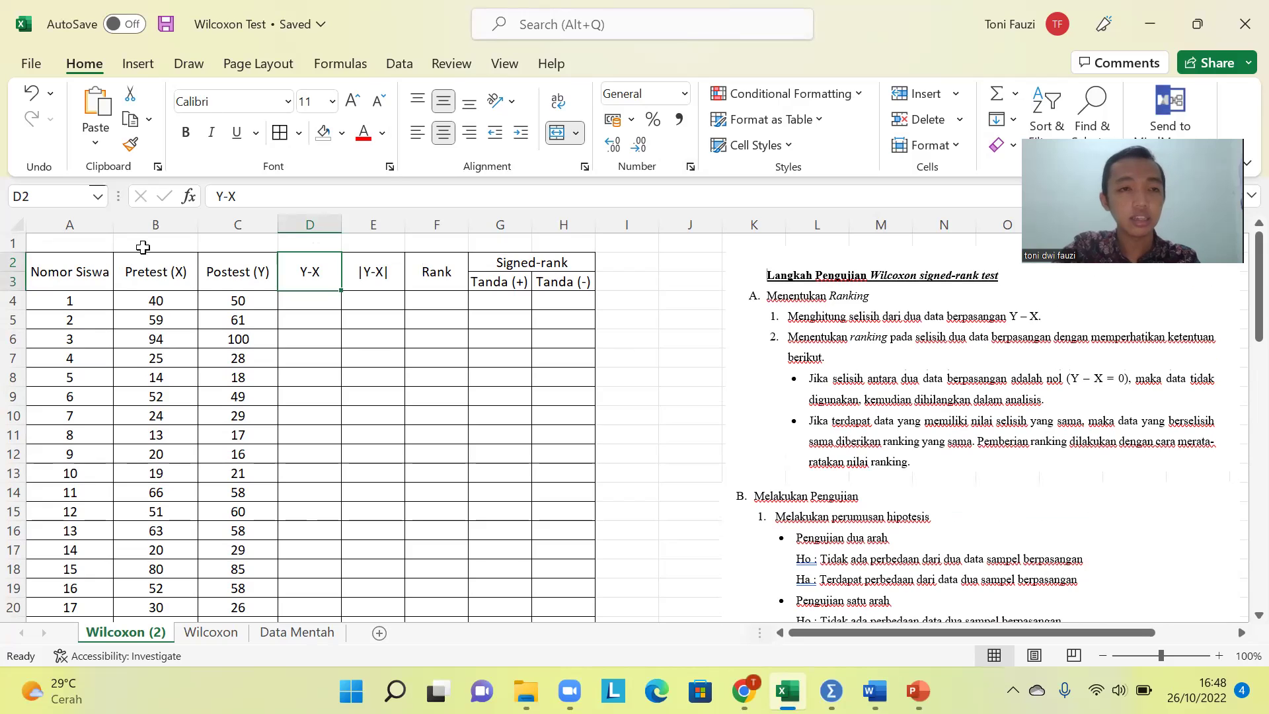
scroll(71, 290, "down", 1)
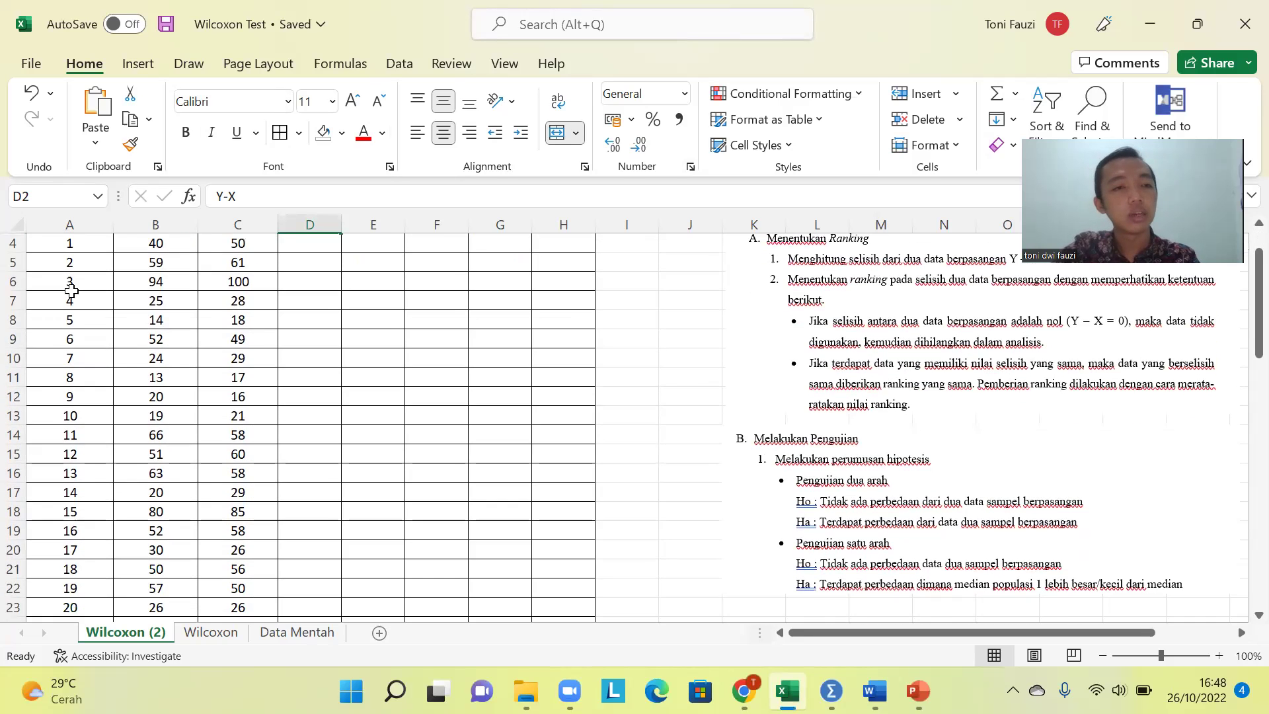
scroll(80, 272, "up", 1)
scroll(81, 272, "down", 5)
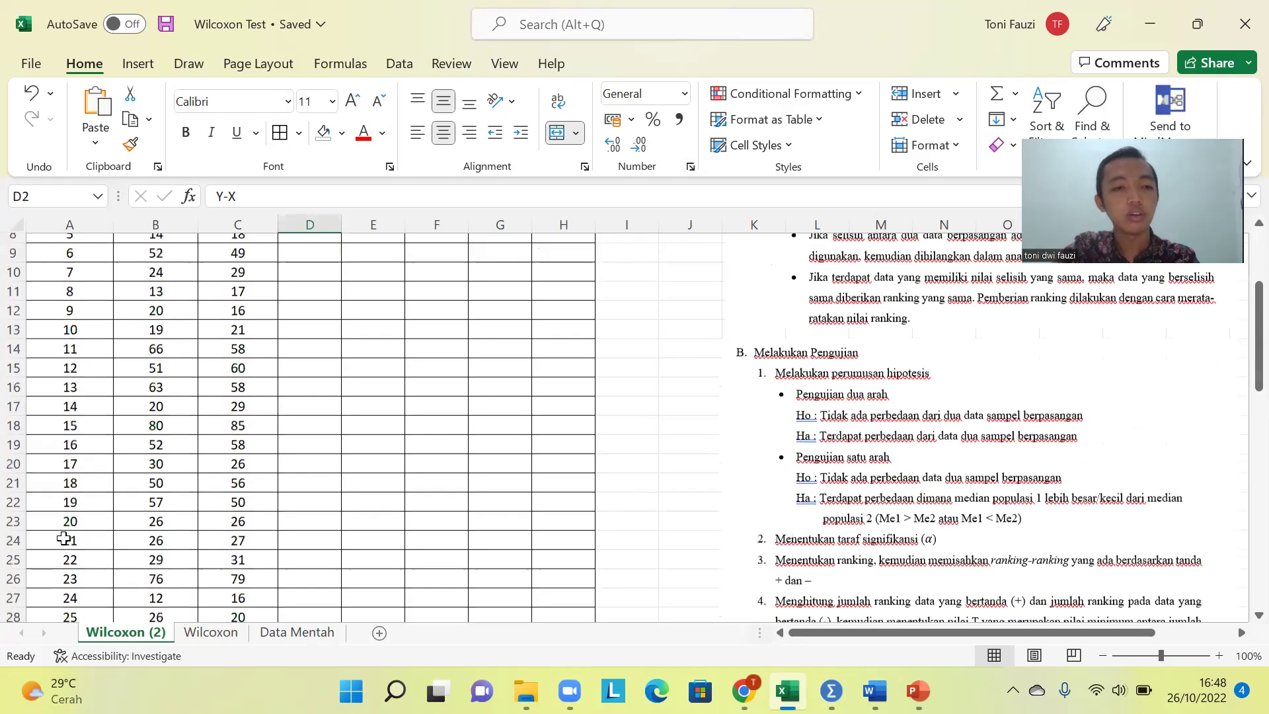
scroll(132, 311, "up", 5)
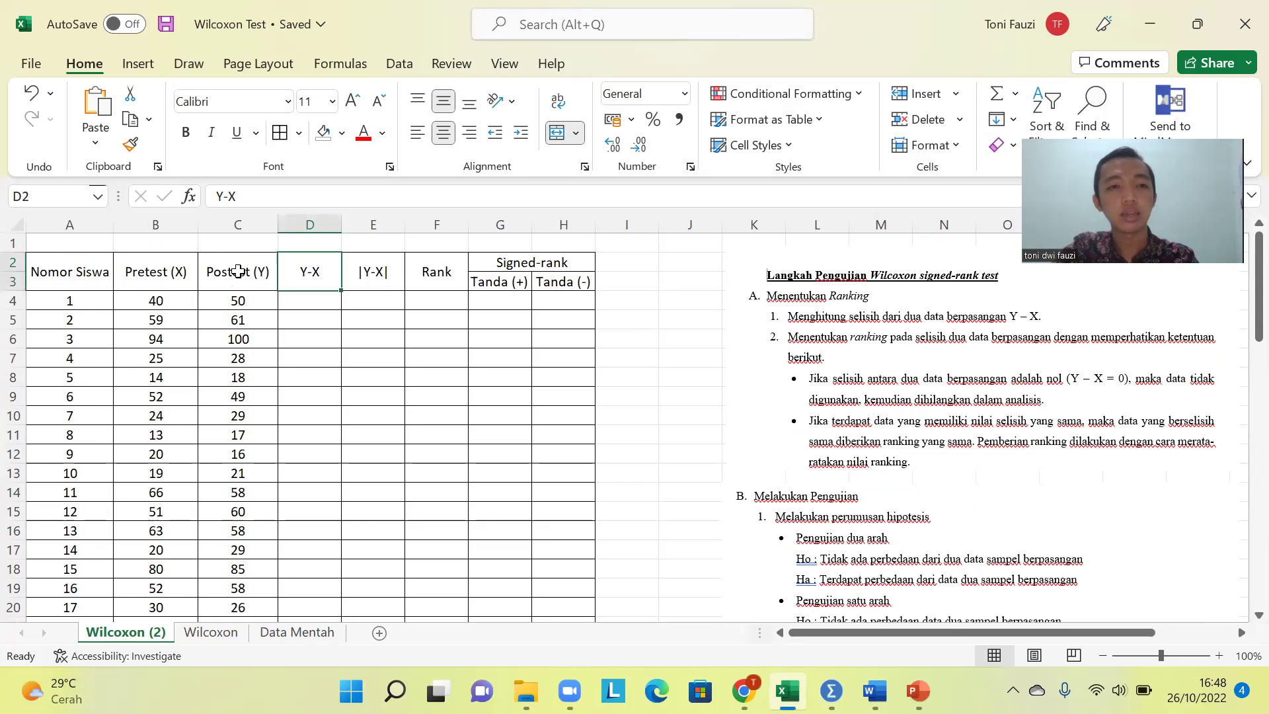
scroll(244, 284, "down", 1)
scroll(307, 348, "up", 1)
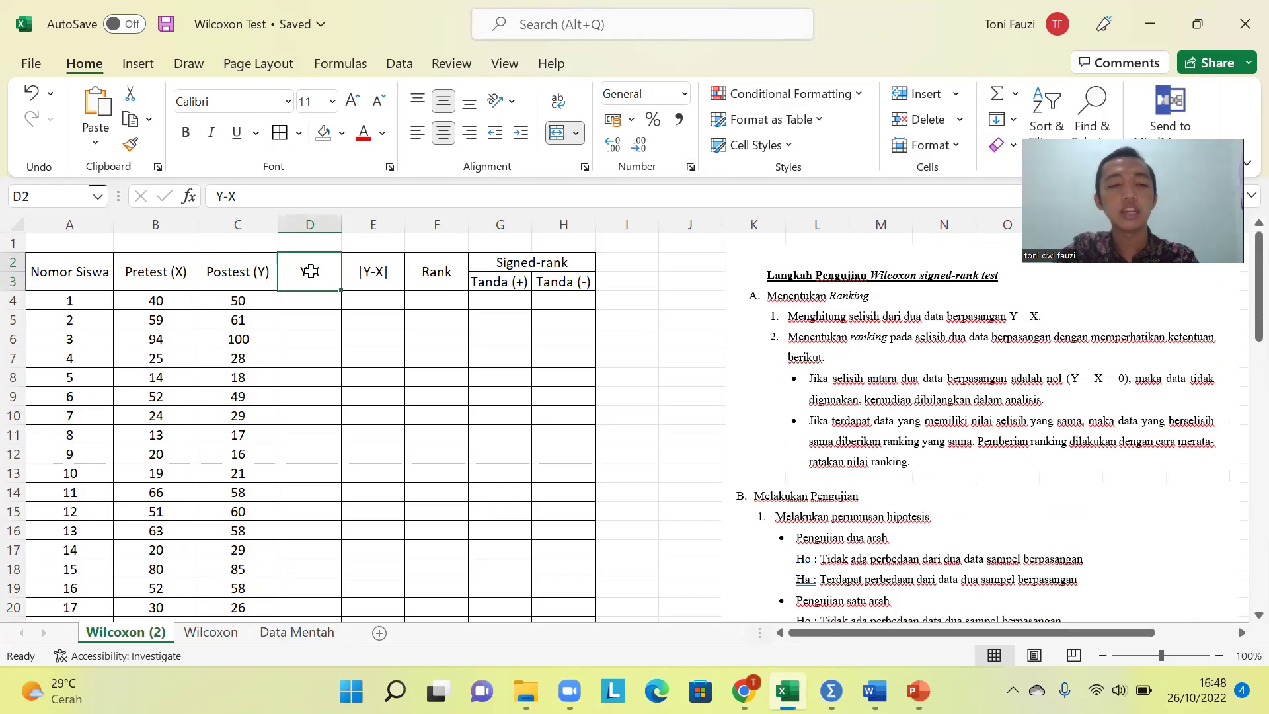
- Review the empty calculation columns from Y-X to Signed-rank and the notes on determining the ranking
left_click_drag(358, 270, 520, 271)
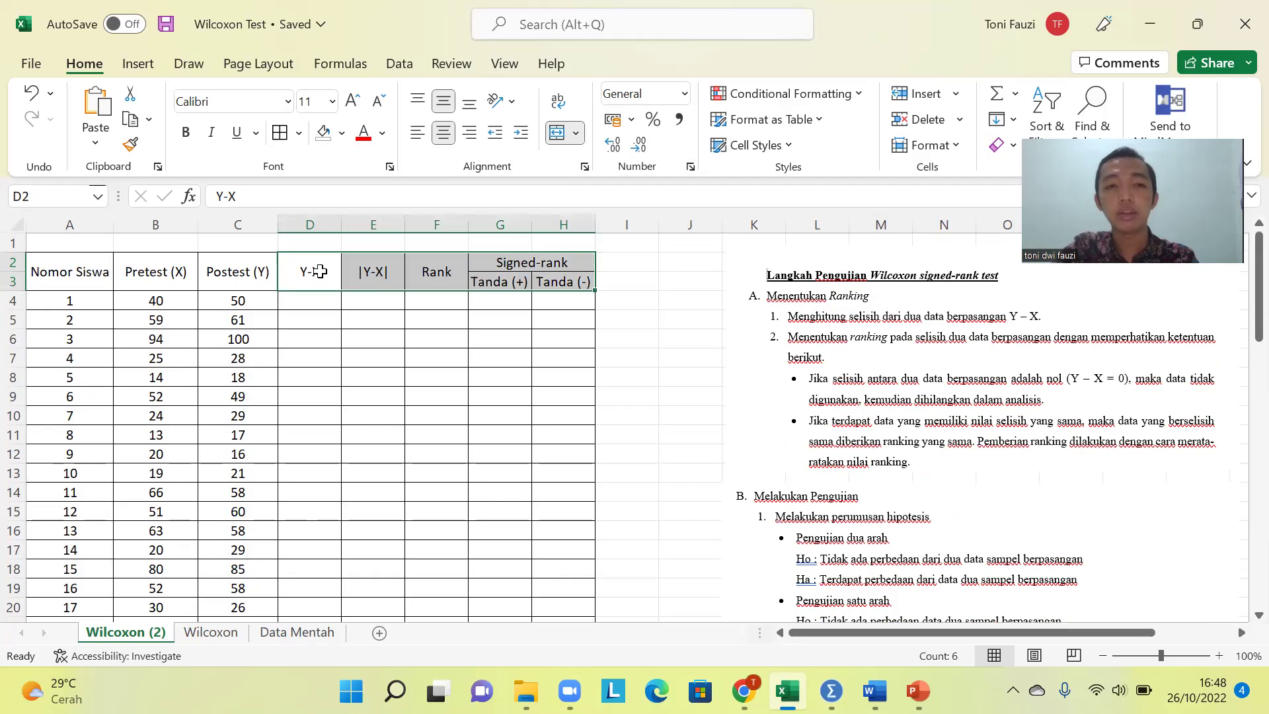
left_click(320, 272)
left_click(413, 375)
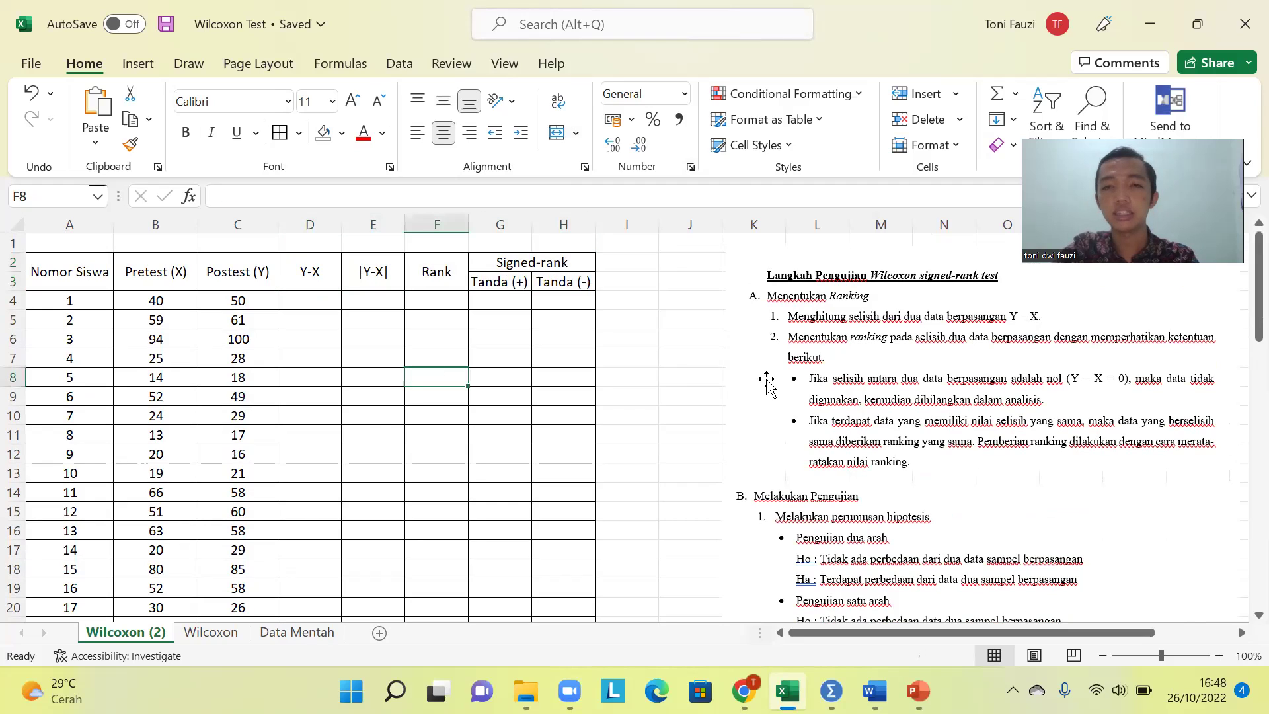
left_click(795, 336)
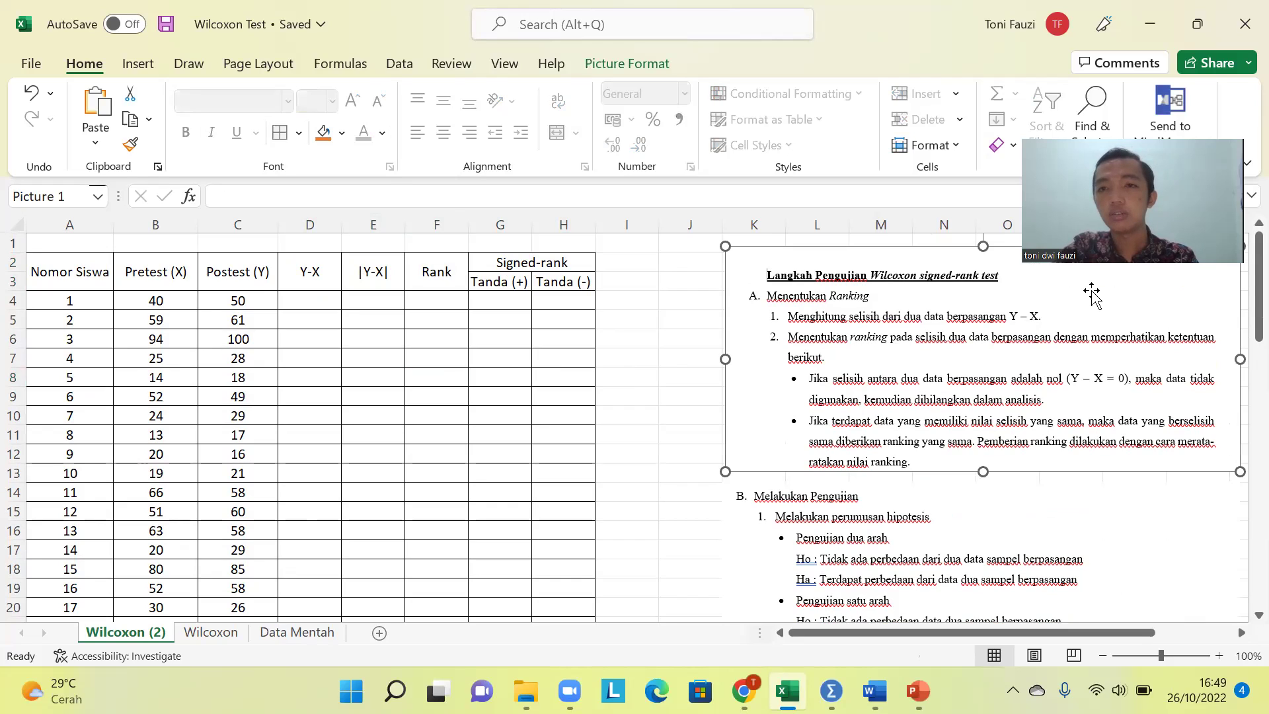
left_click(919, 526)
left_click(797, 318)
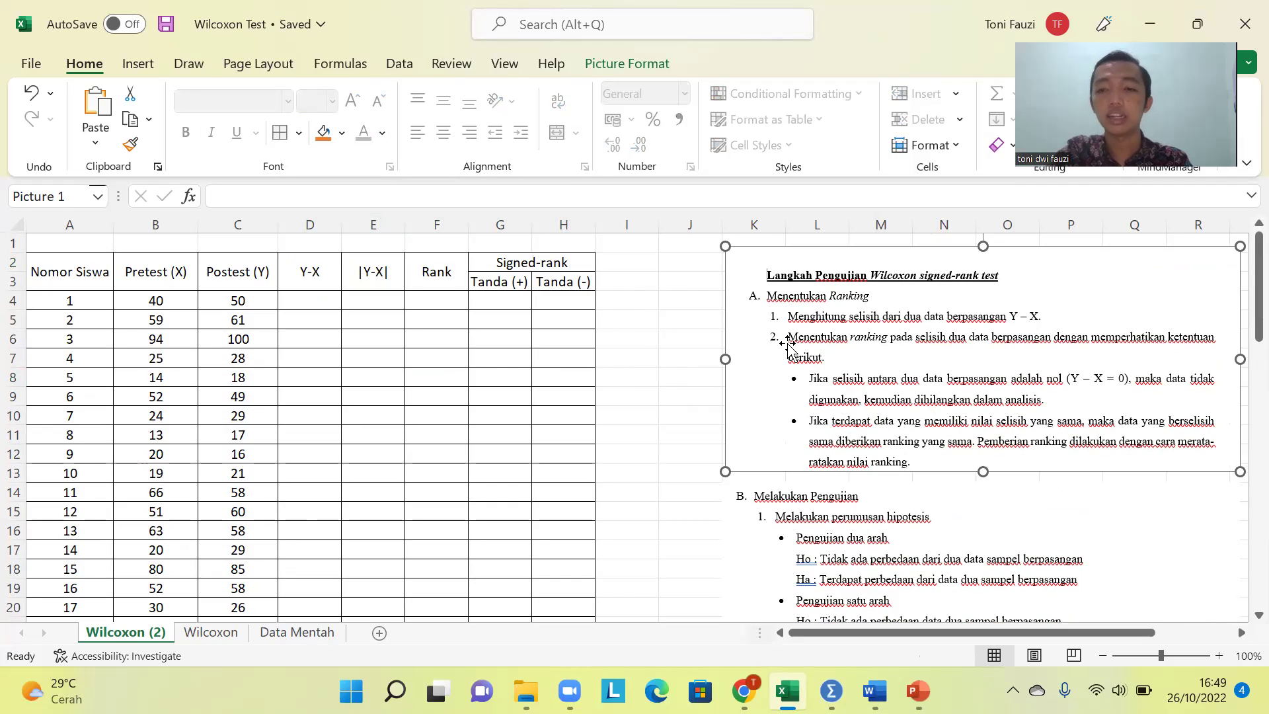
left_click(644, 371)
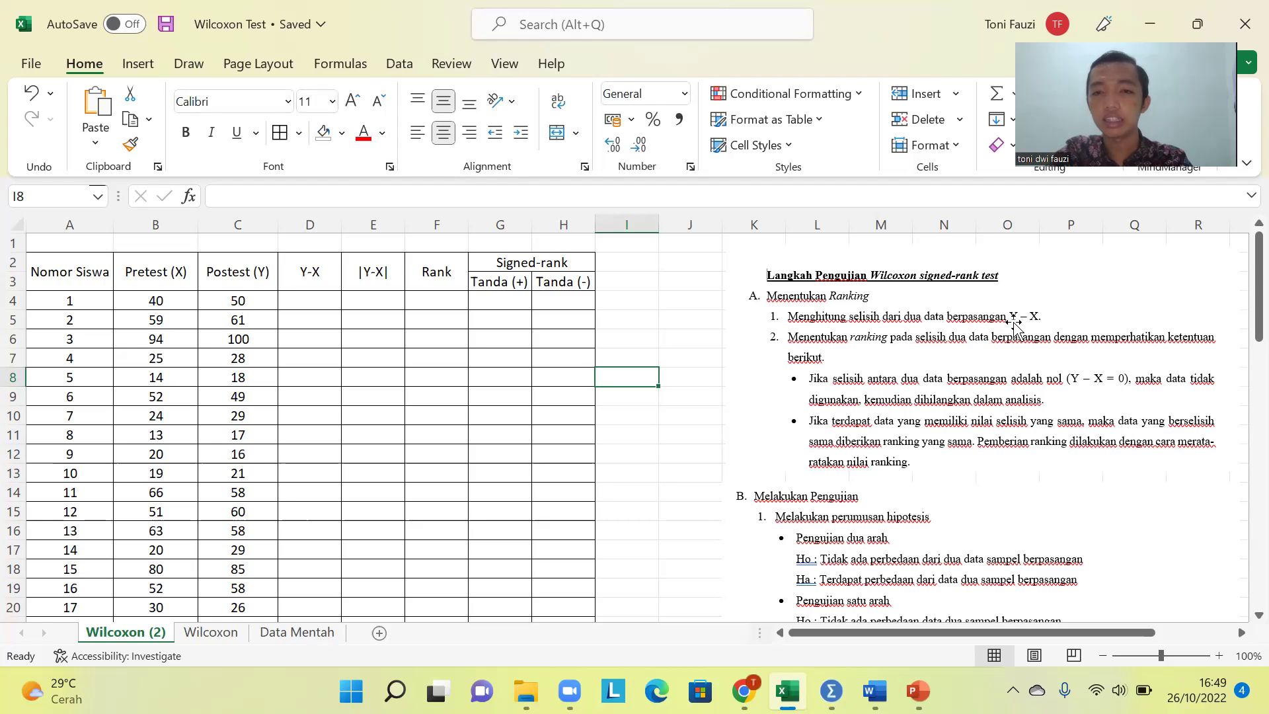
- Calculate the first student's Y-X difference in D4 with the formula =C4-B4
left_click(304, 288)
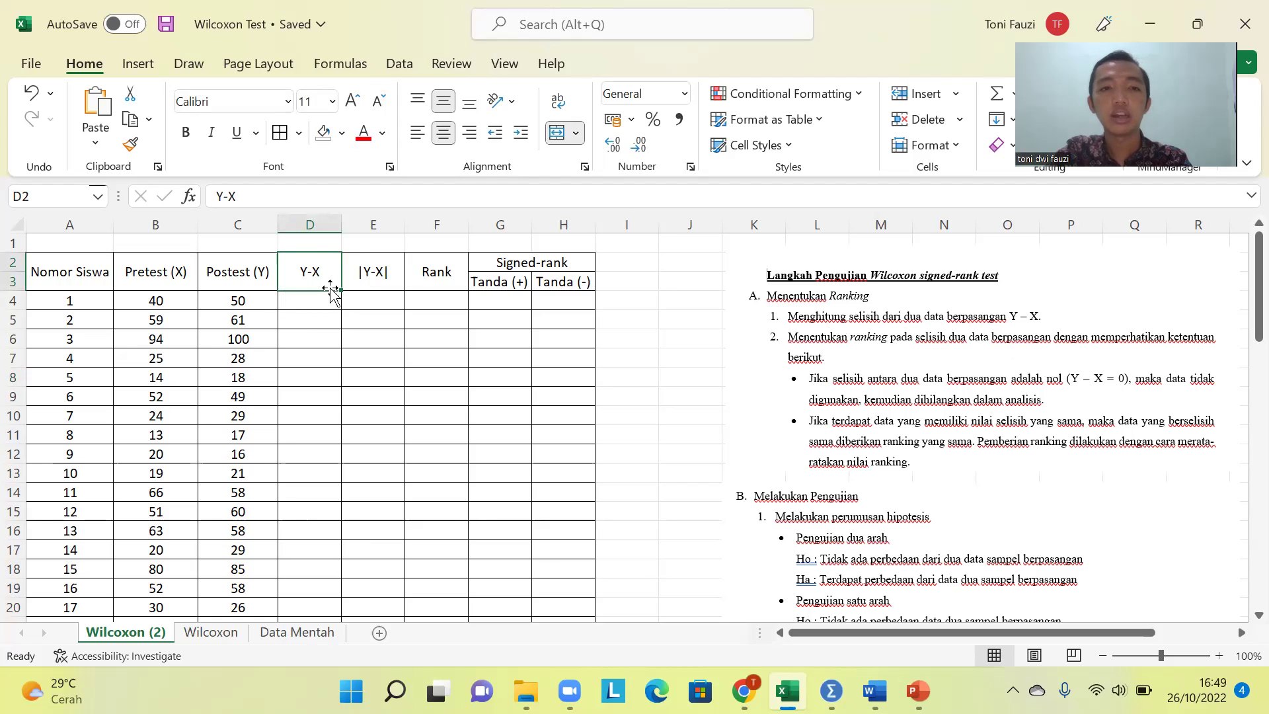
left_click(326, 305)
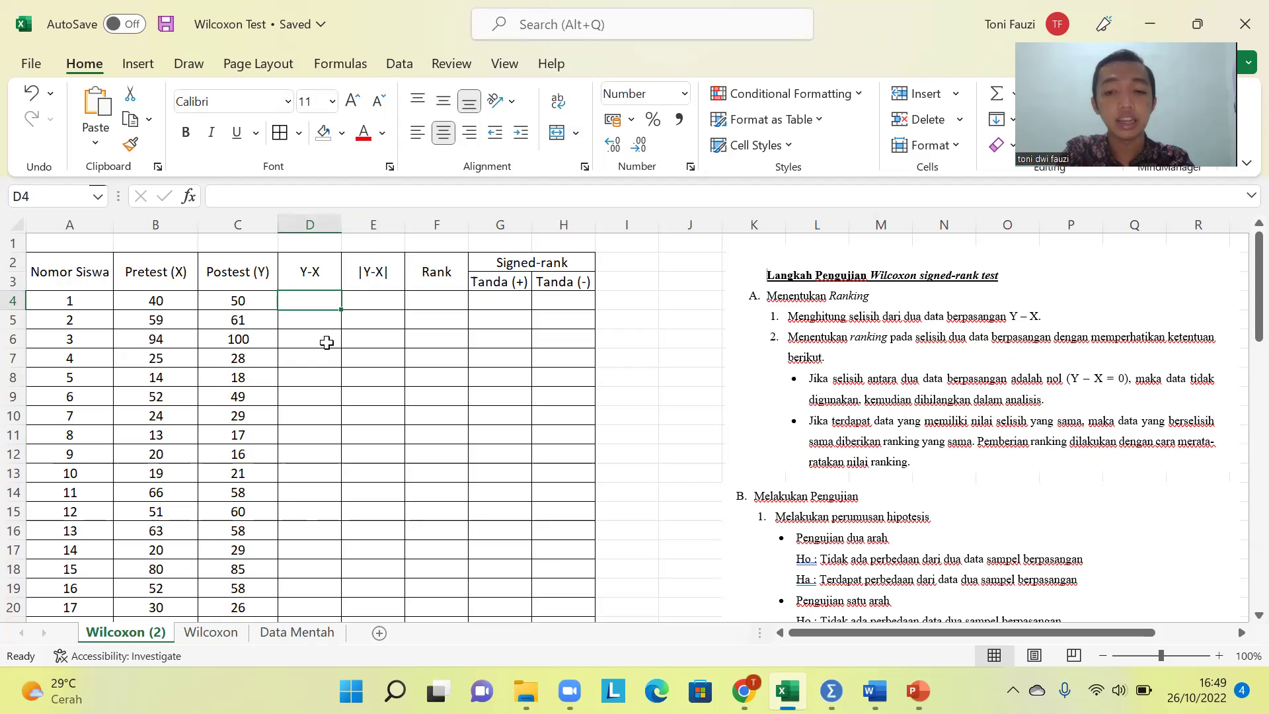
type("=")
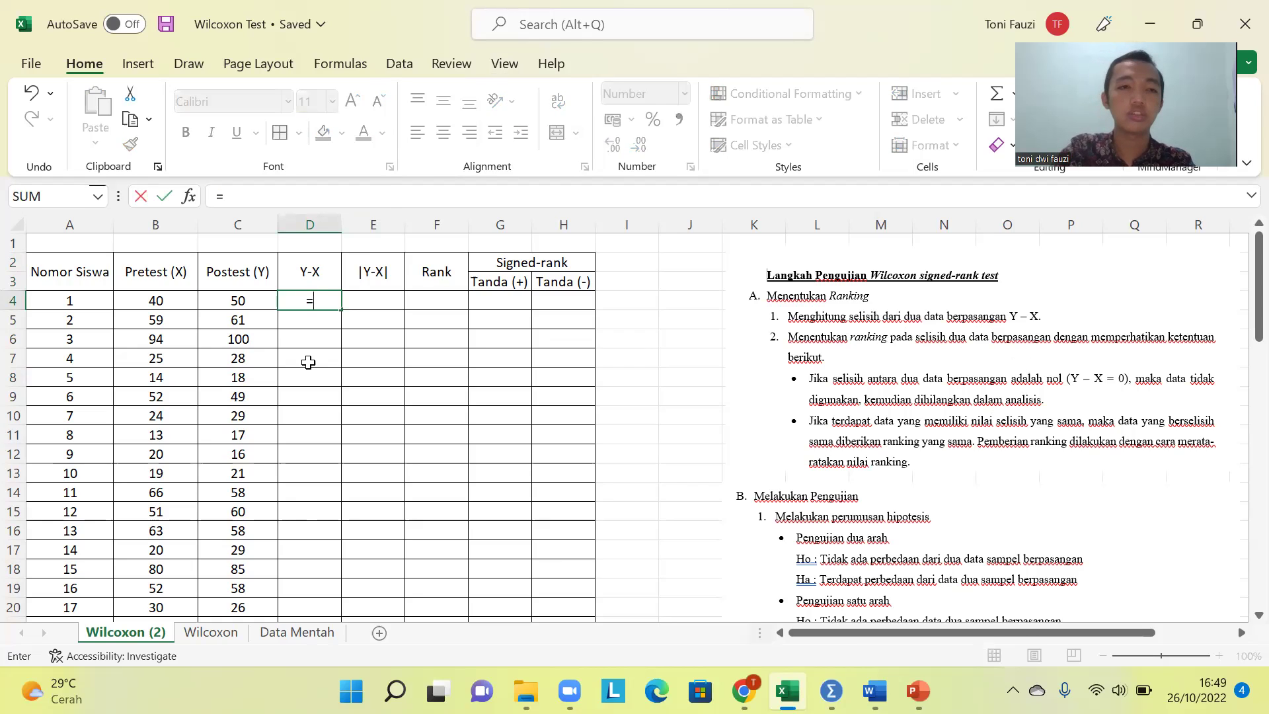
left_click(240, 303)
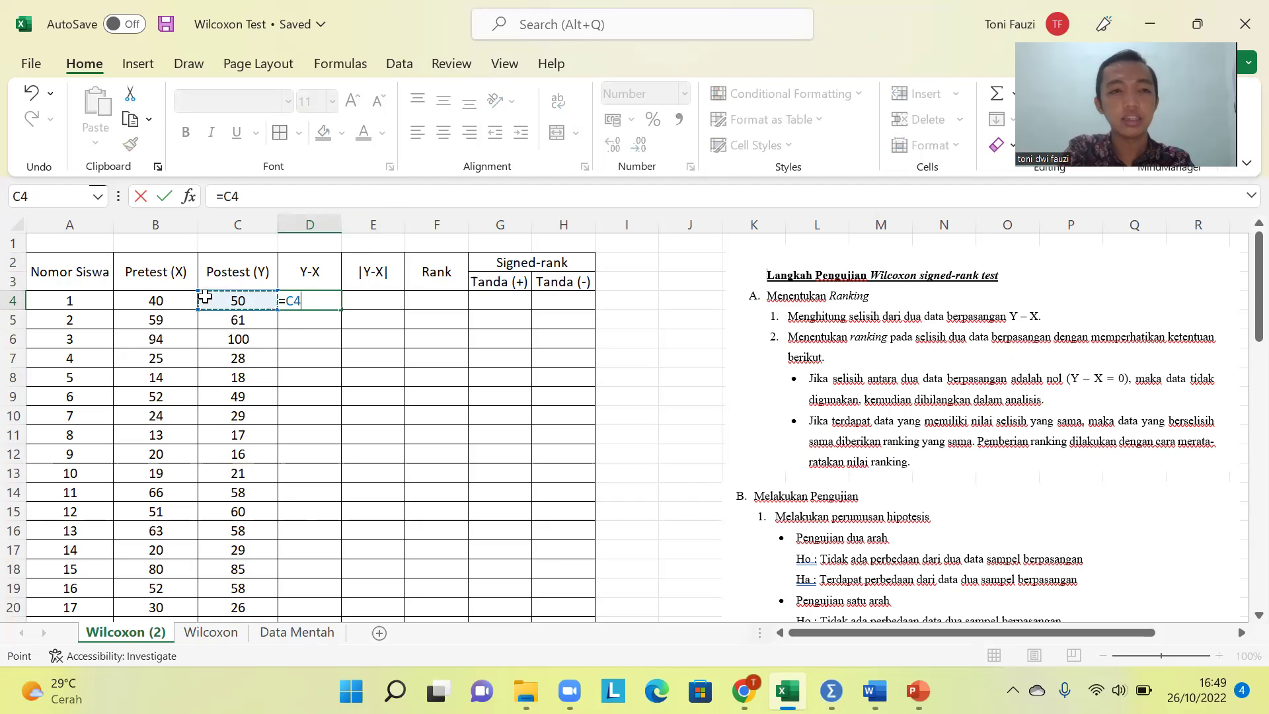
type("-")
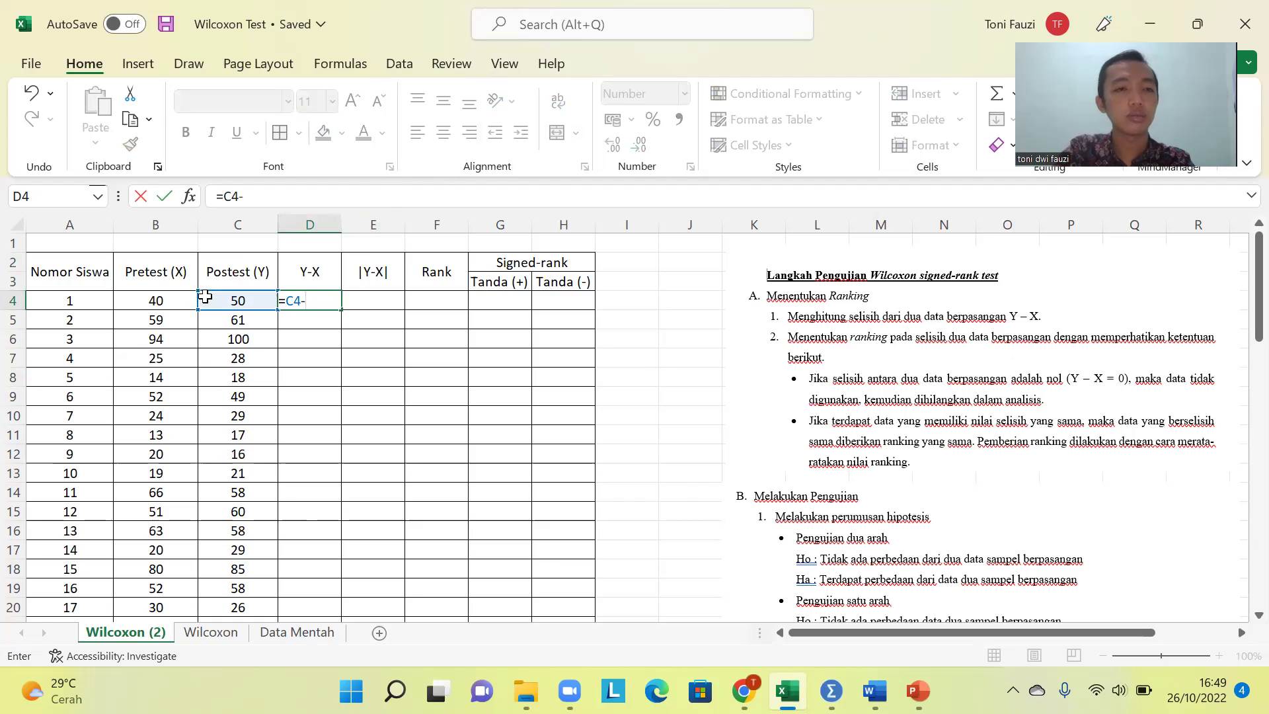
left_click(170, 302)
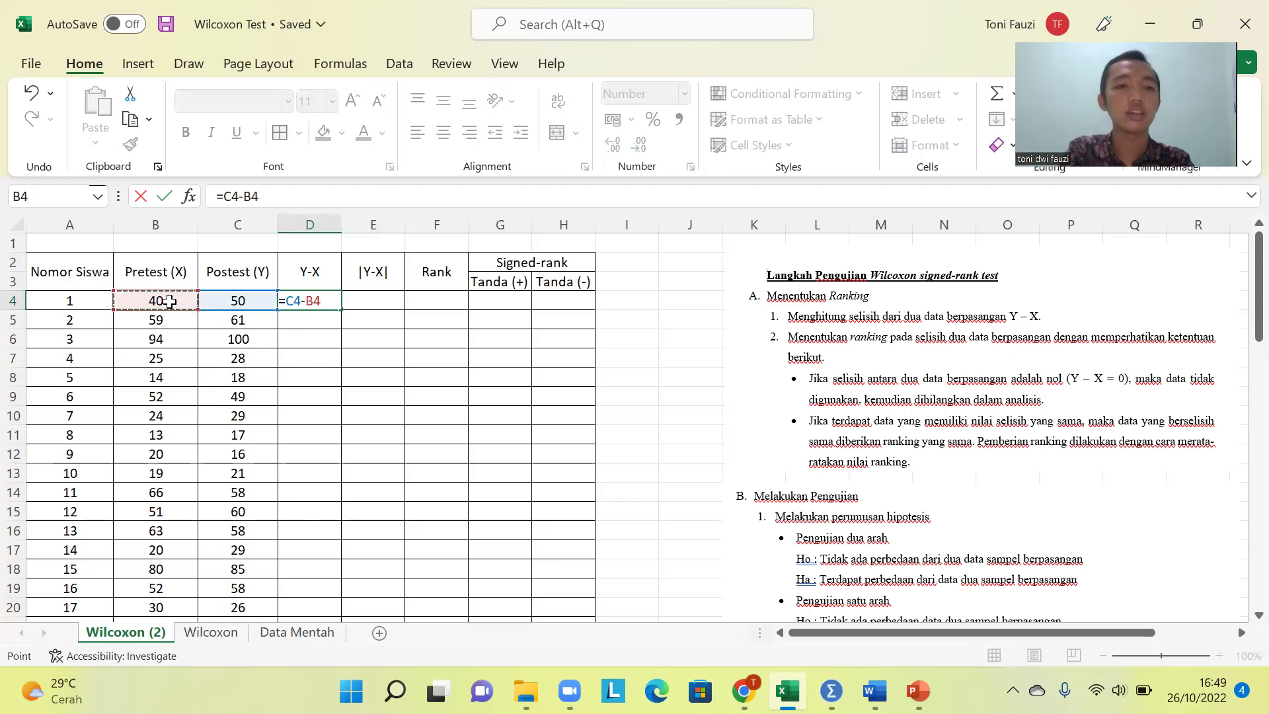
key("Return")
- Fill the Y-X formula from D4 down through D28 for all students
left_click(314, 299)
left_click_drag(338, 310, 334, 573)
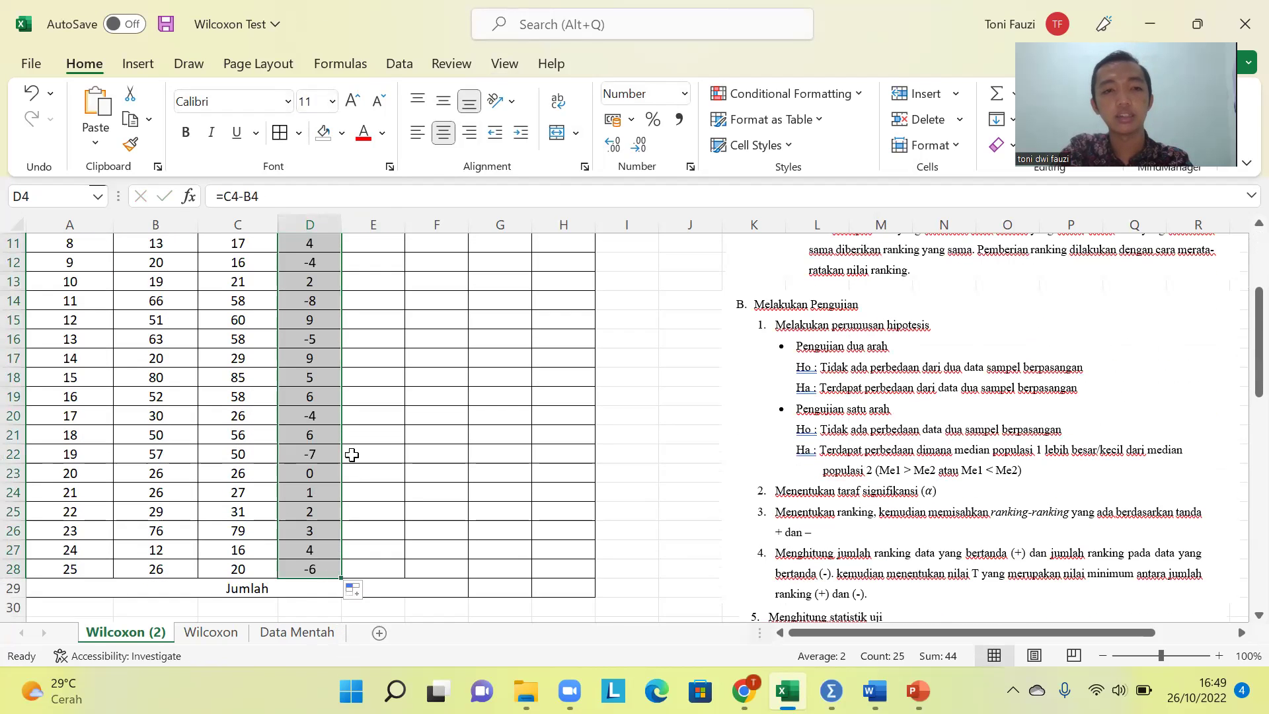
scroll(351, 448, "up", 4)
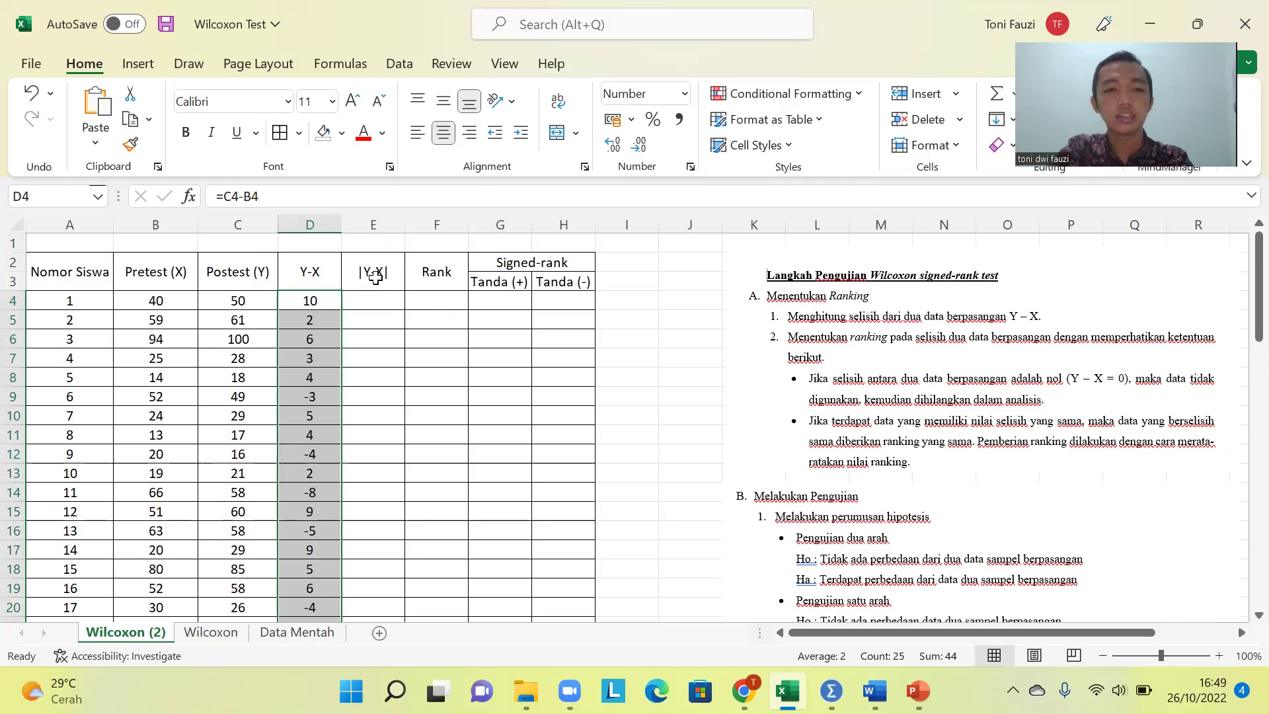
- Calculate the first student's absolute difference |Y-X| in E4 with the ABS function applied to D4
left_click(375, 277)
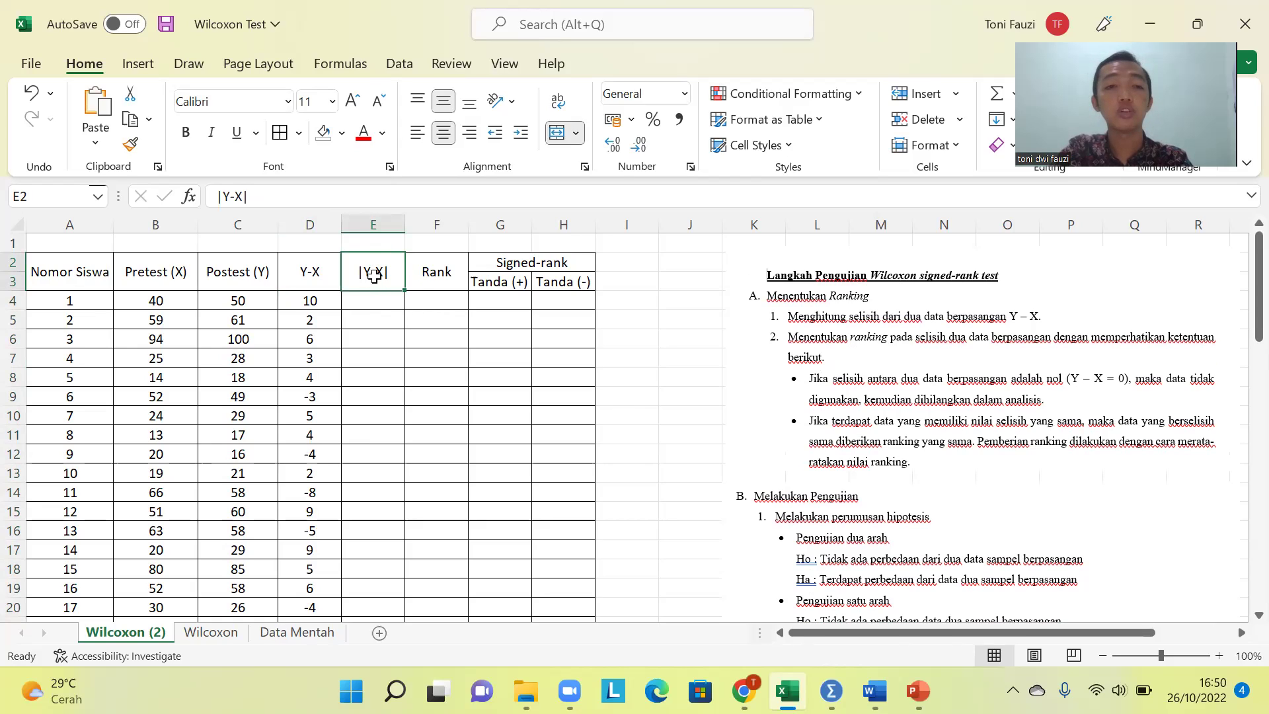
left_click(374, 307)
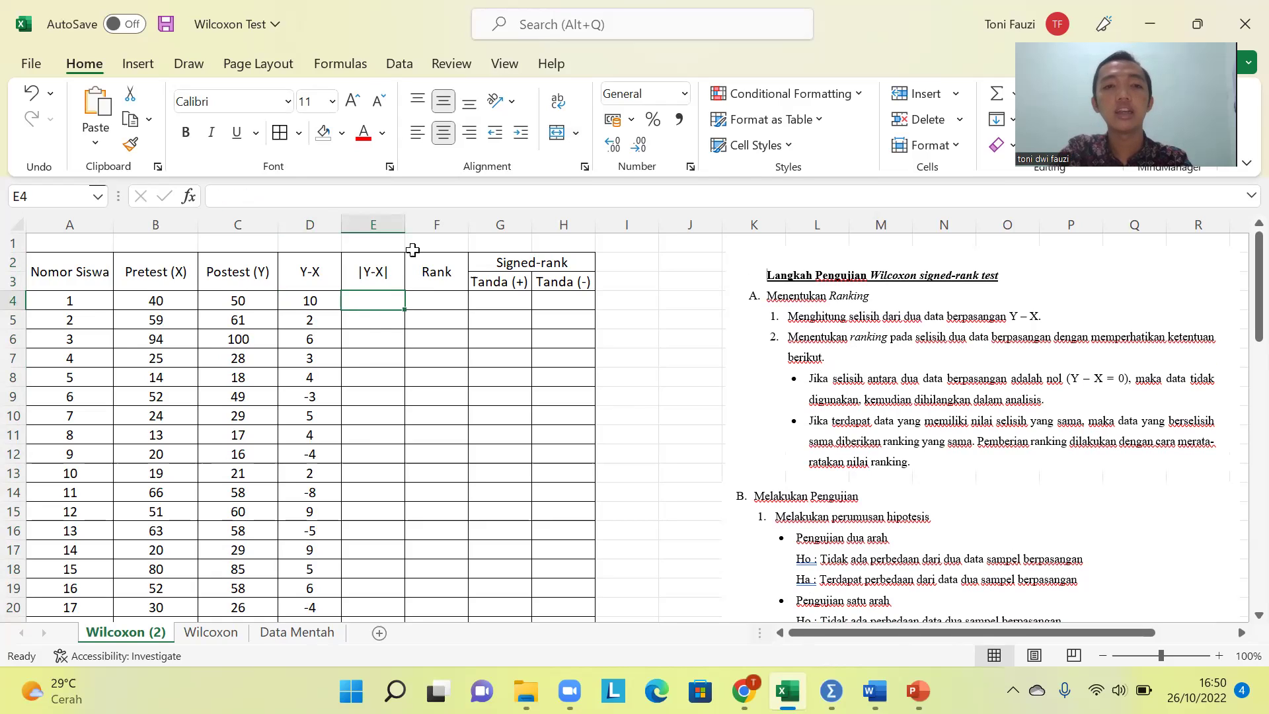
left_click(384, 276)
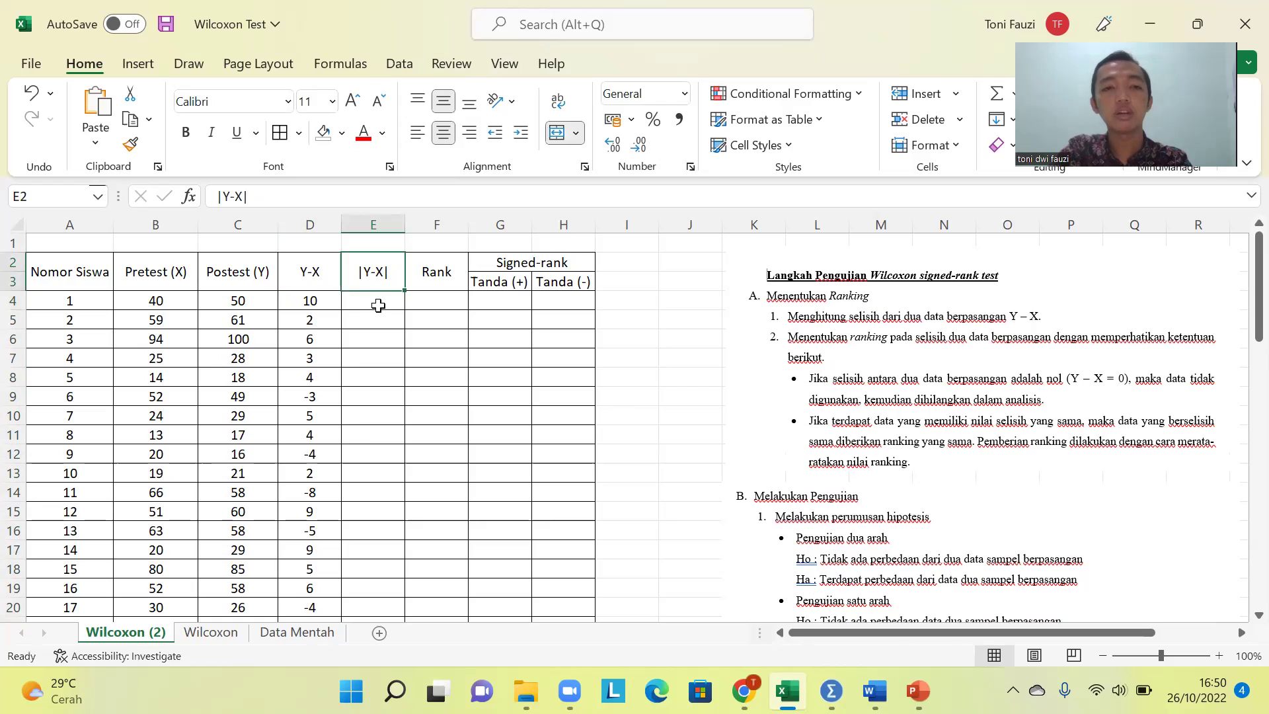
left_click(380, 307)
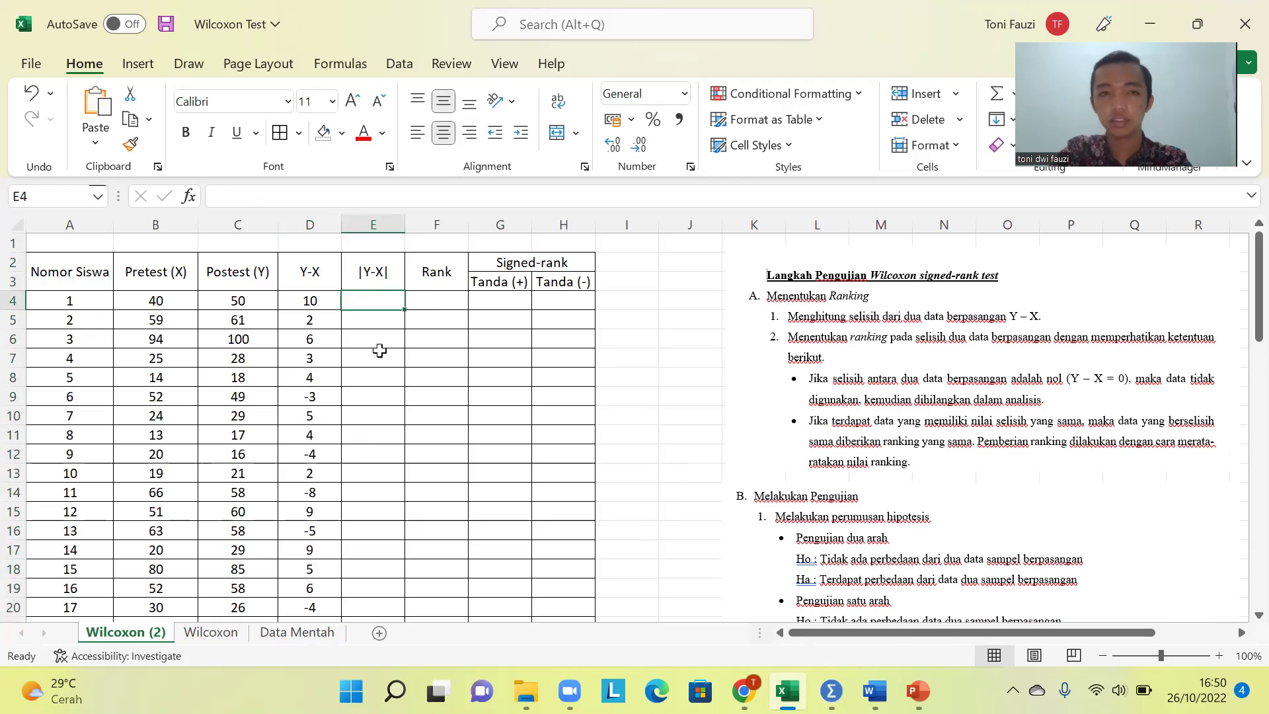
type("=")
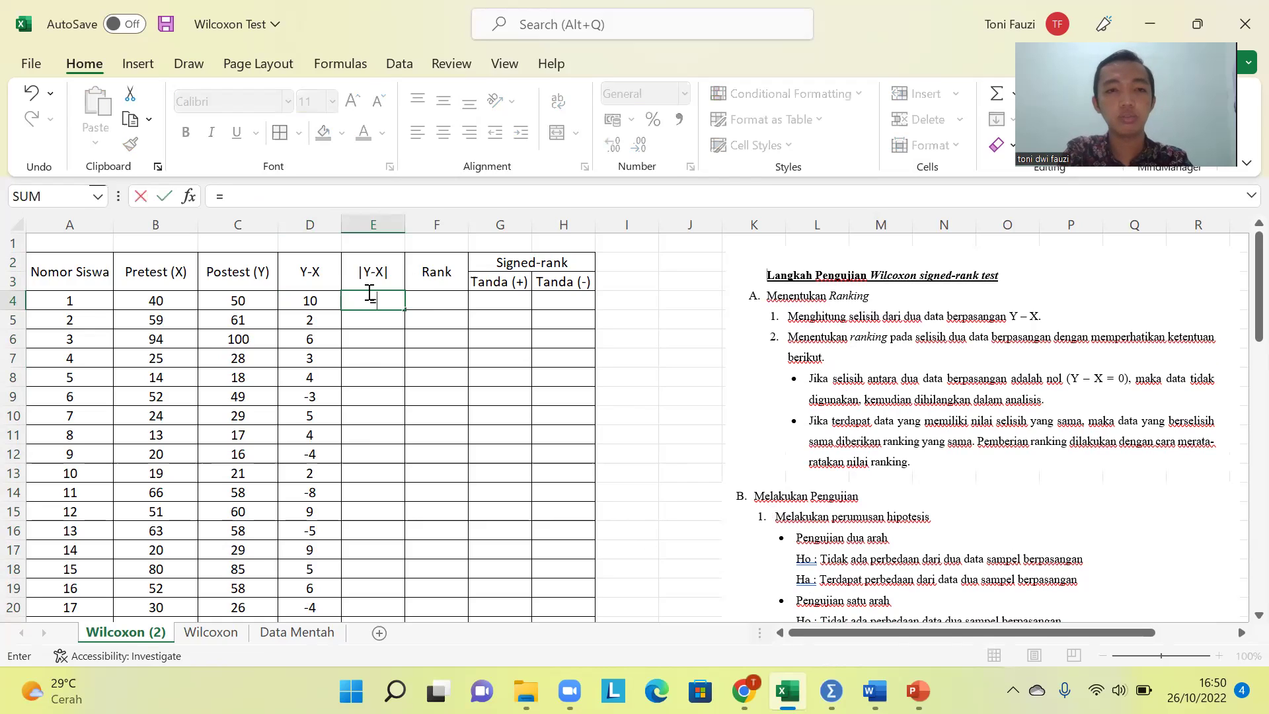
type("abs(")
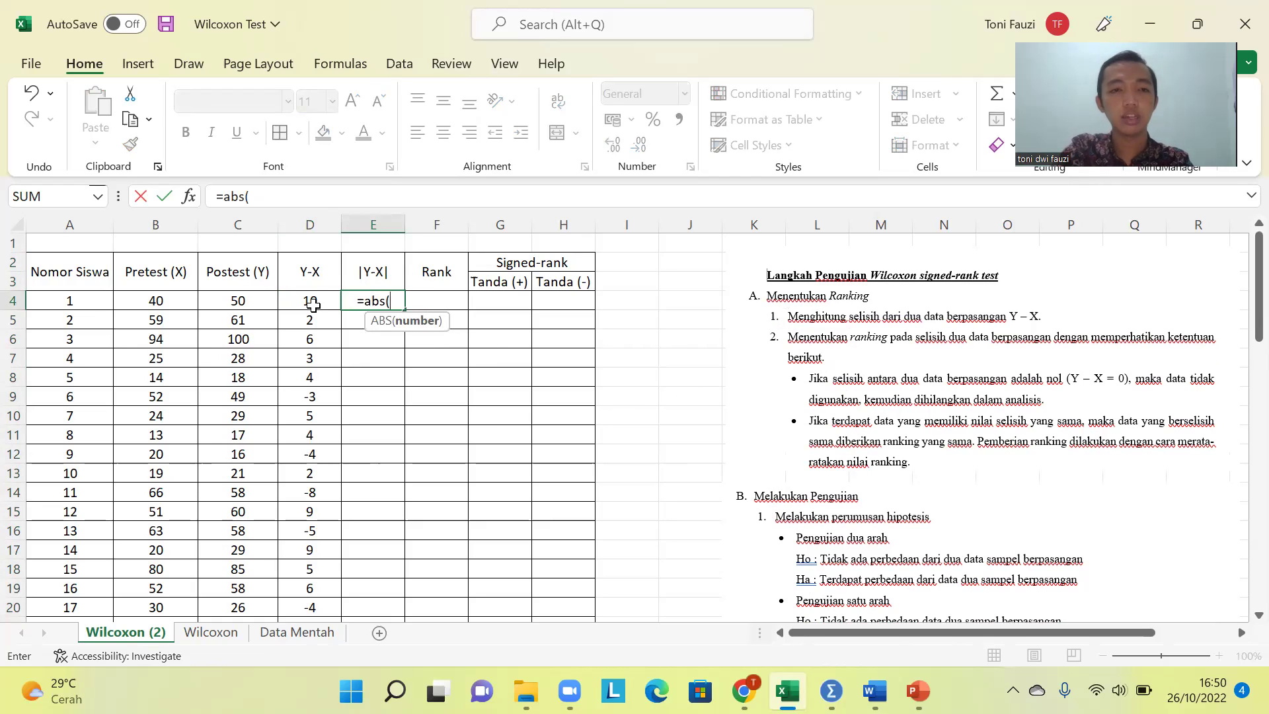
left_click(313, 304)
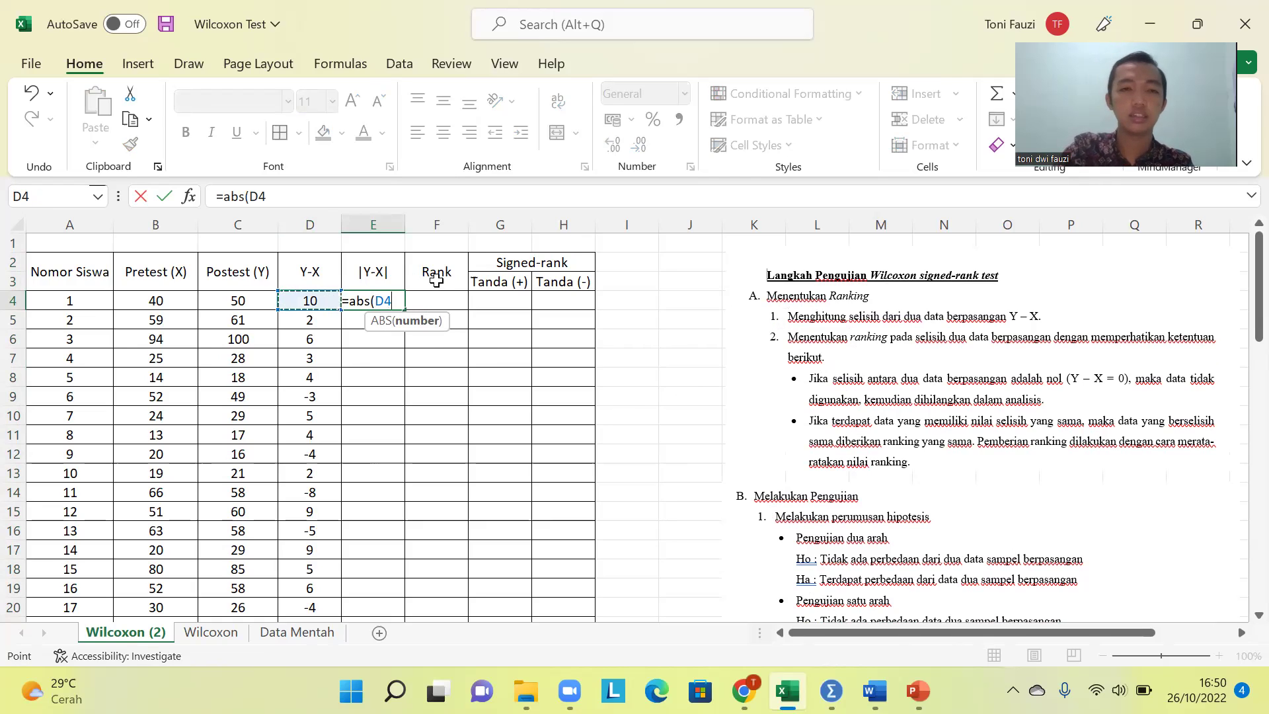
key("Return")
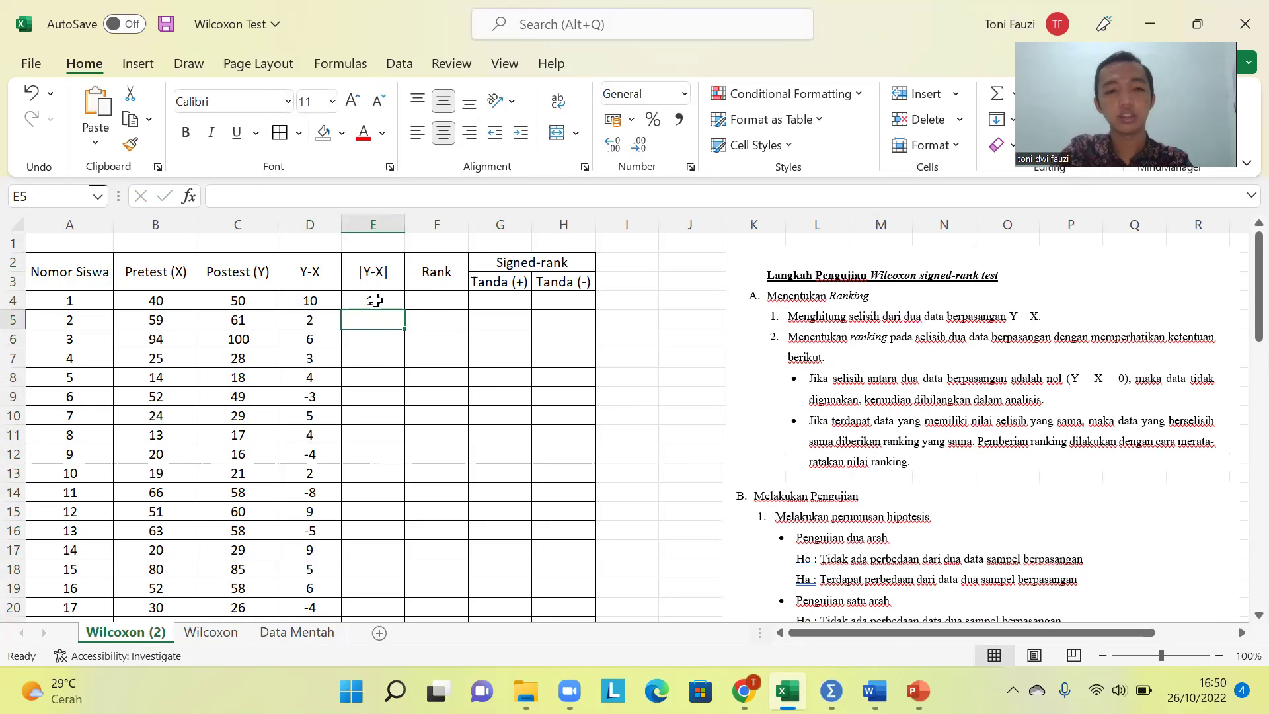
- Copy the absolute-value formula from E4 down the |Y-X| column through E28
left_click(372, 300)
left_click_drag(402, 311, 378, 572)
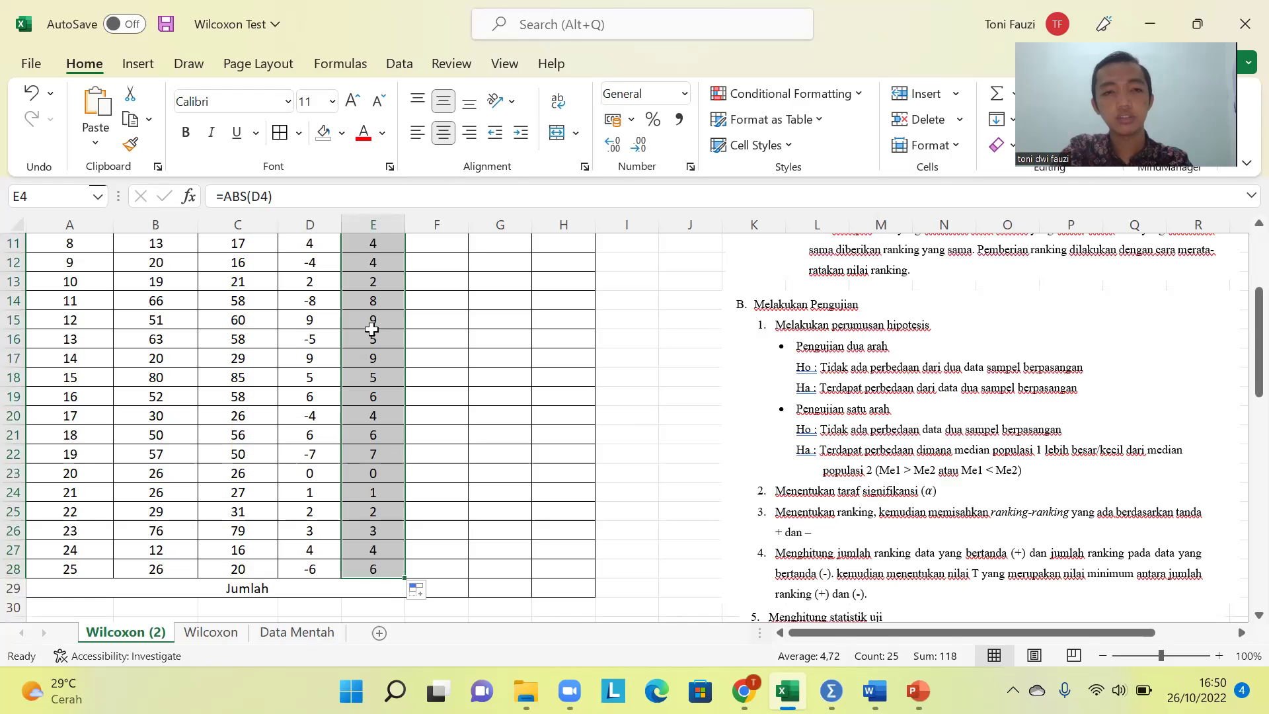
scroll(369, 342, "up", 1)
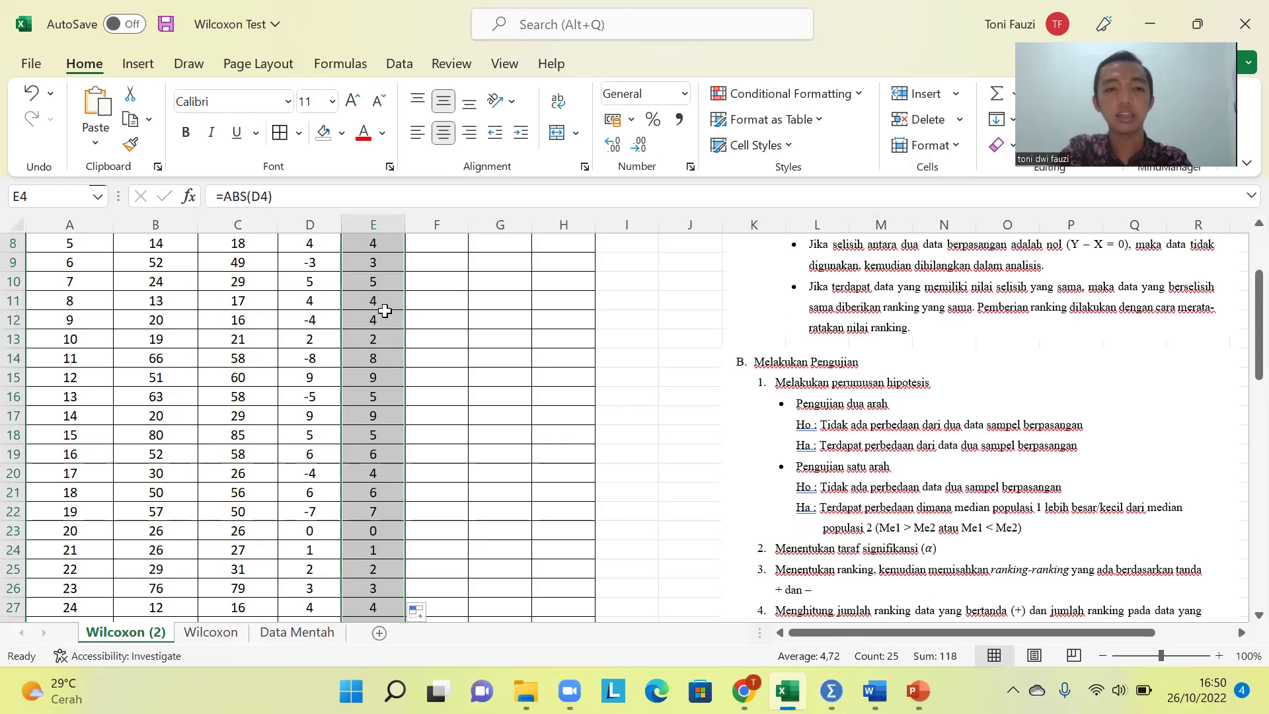
scroll(374, 368, "up", 2)
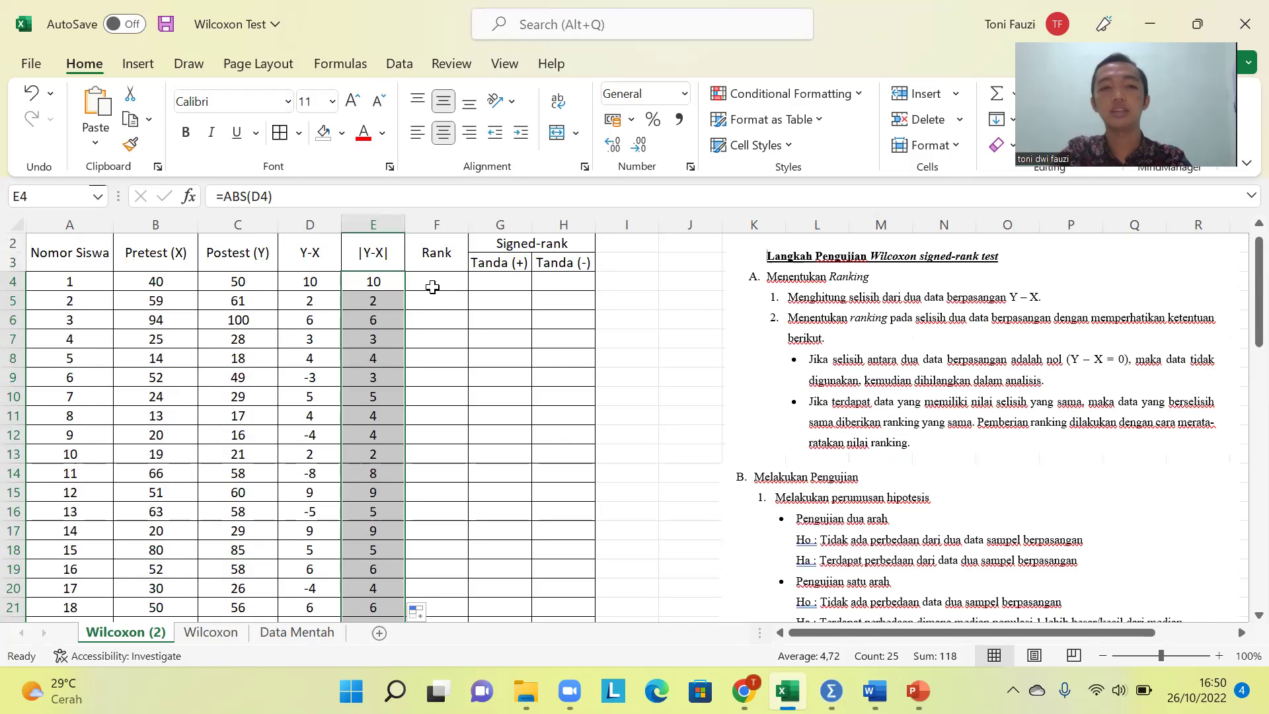
- Calculate the first student's rank in F4 with =RANK.AVG(E4;E4:E28;1), ranking the absolute differences in ascending order
left_click(437, 282)
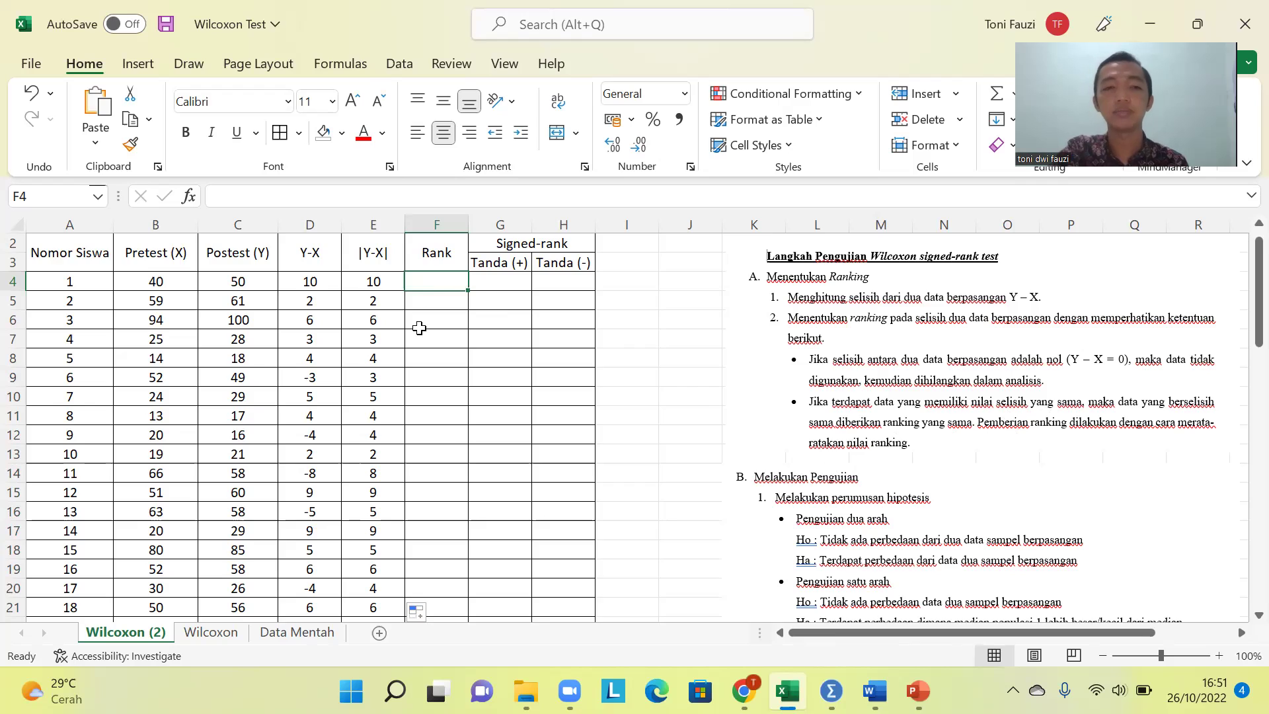
scroll(423, 330, "down", 1)
scroll(430, 324, "up", 2)
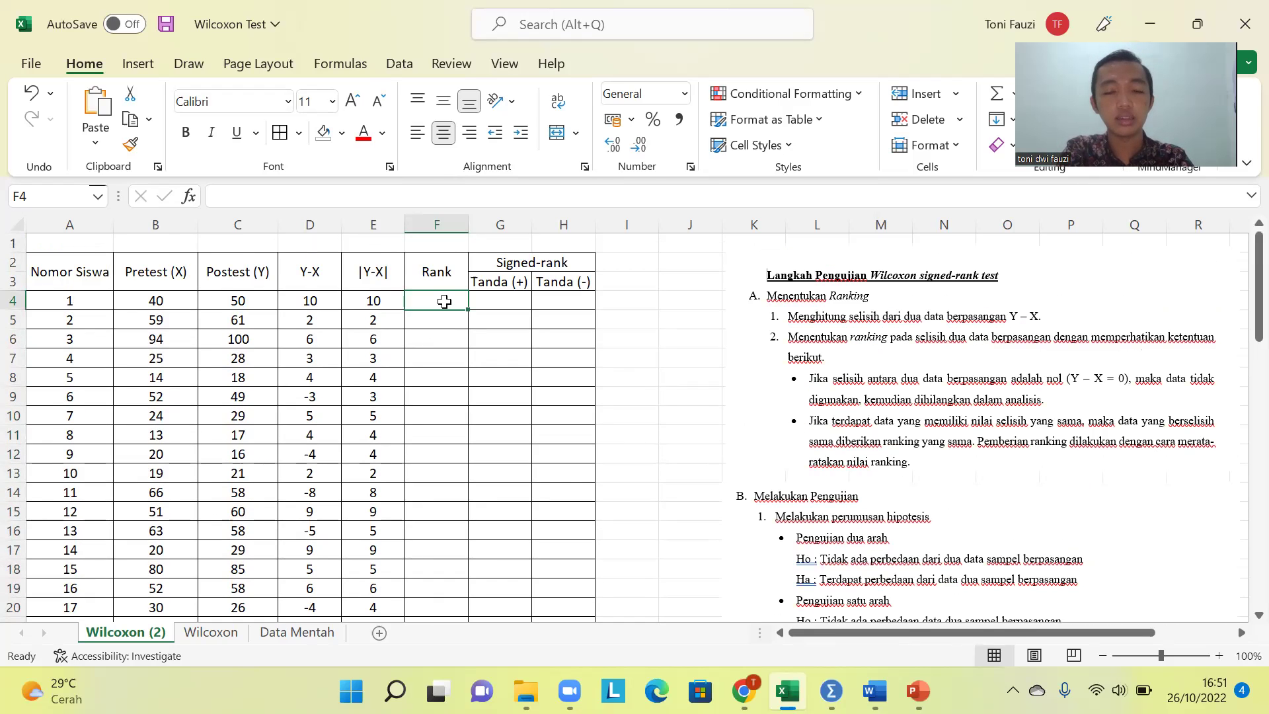
type("=r")
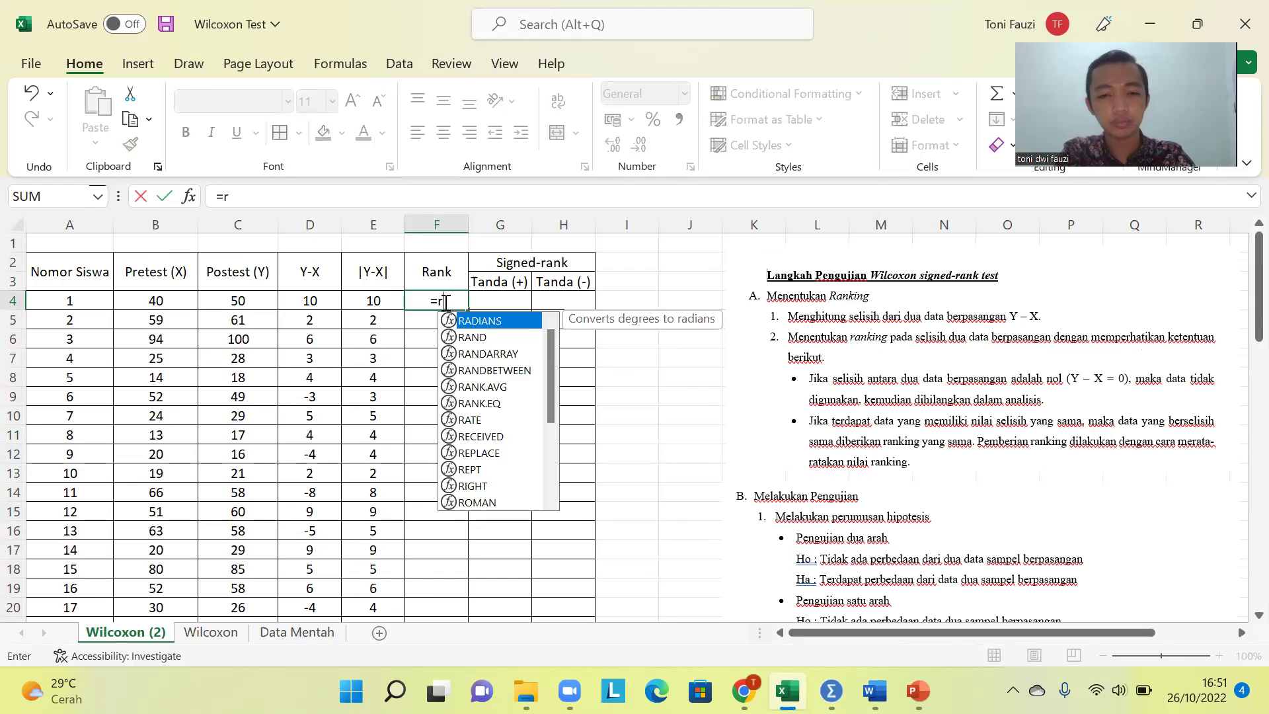
type("ank.avg")
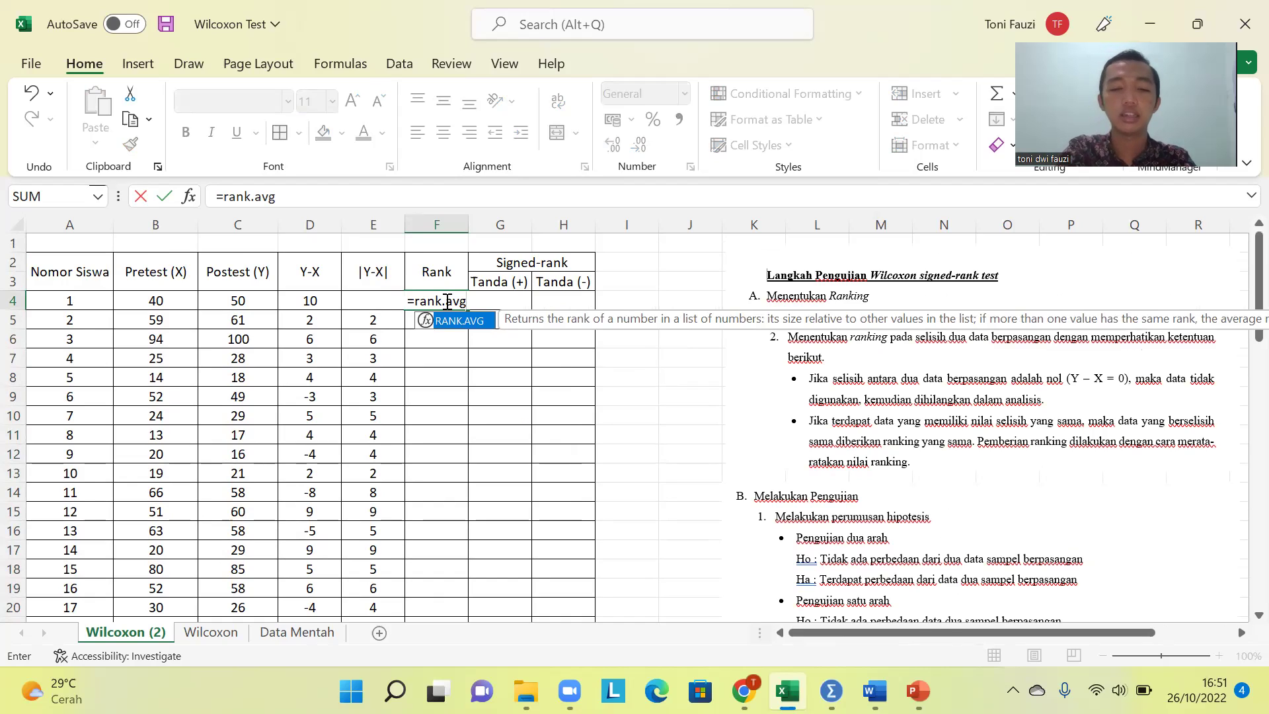
type("(")
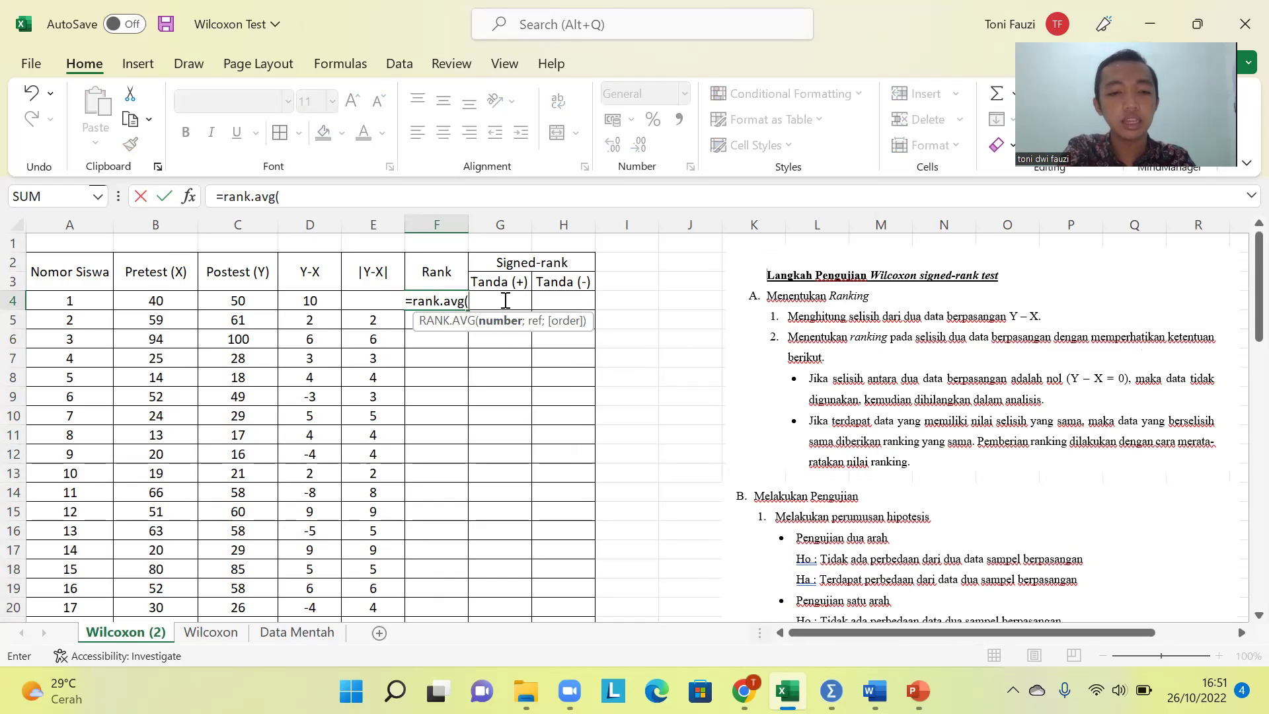
type("E")
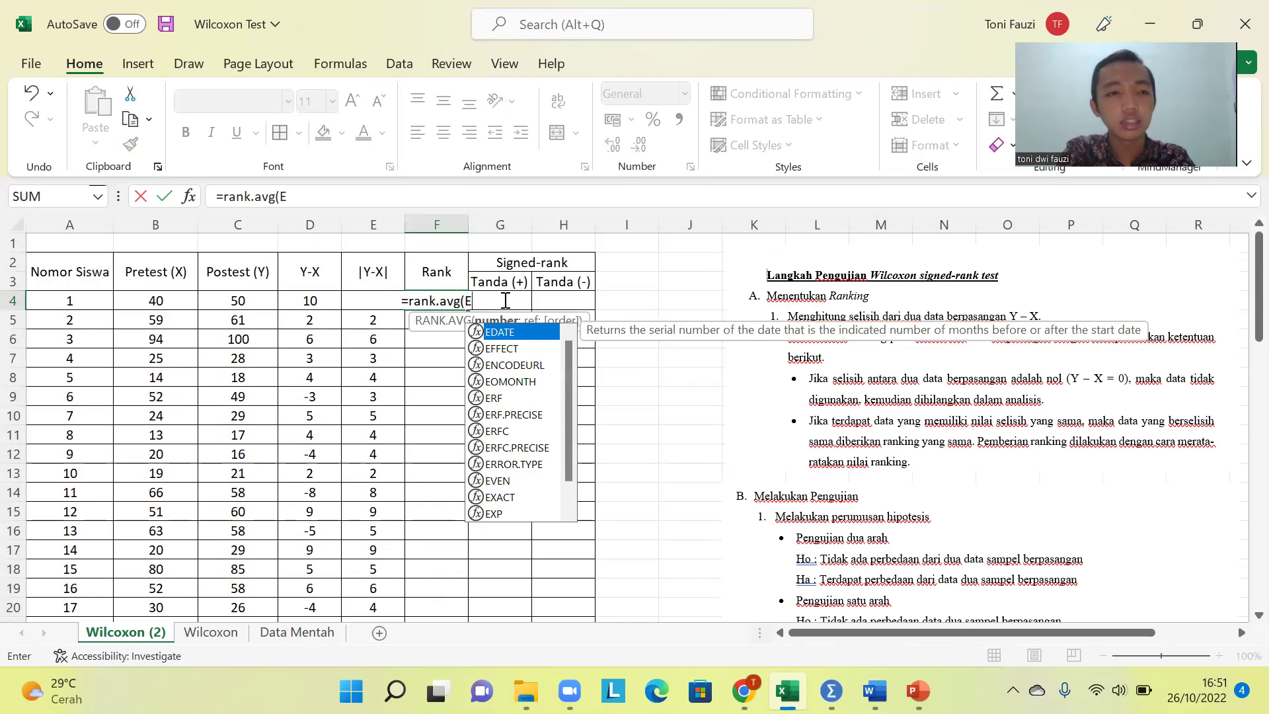
type("4")
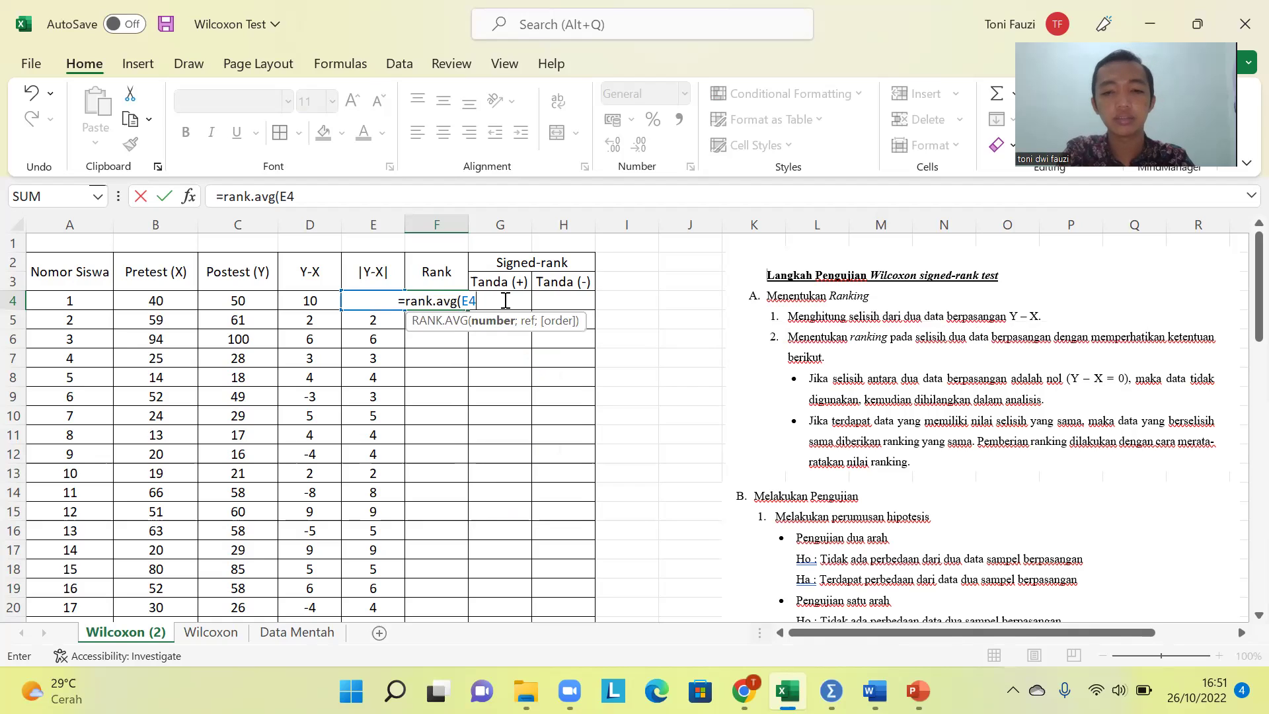
type(";")
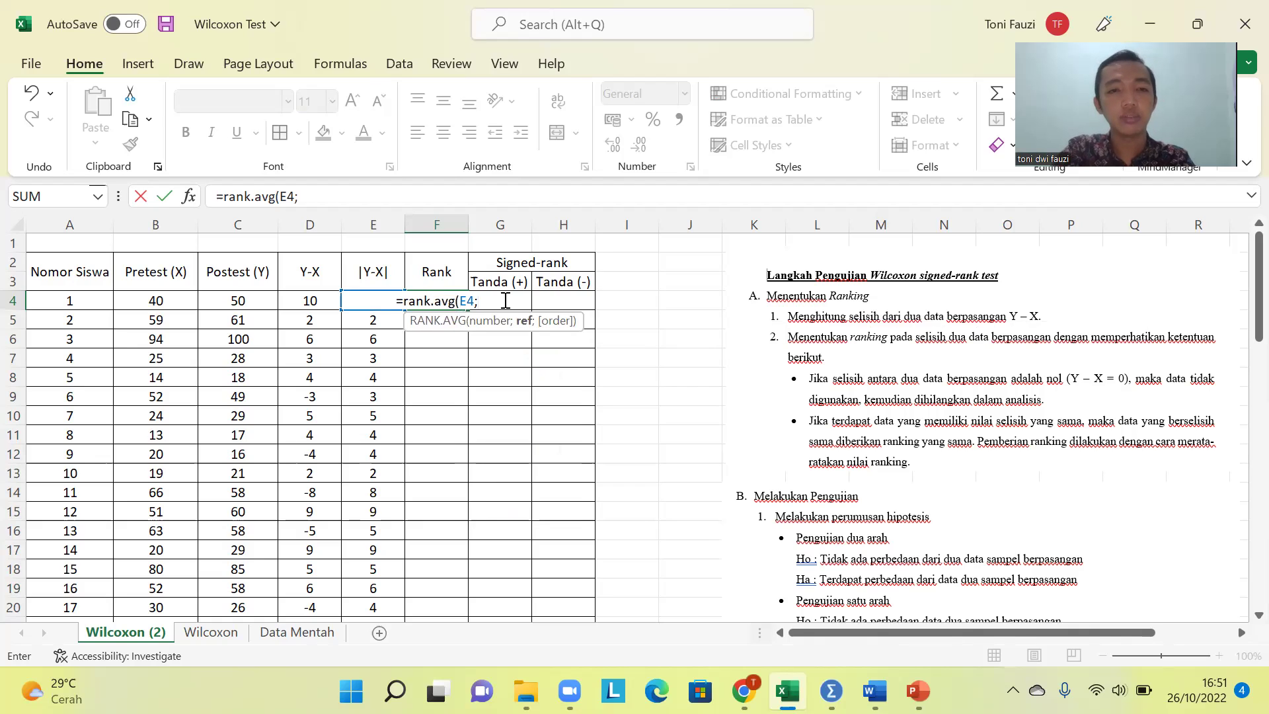
left_click(357, 316)
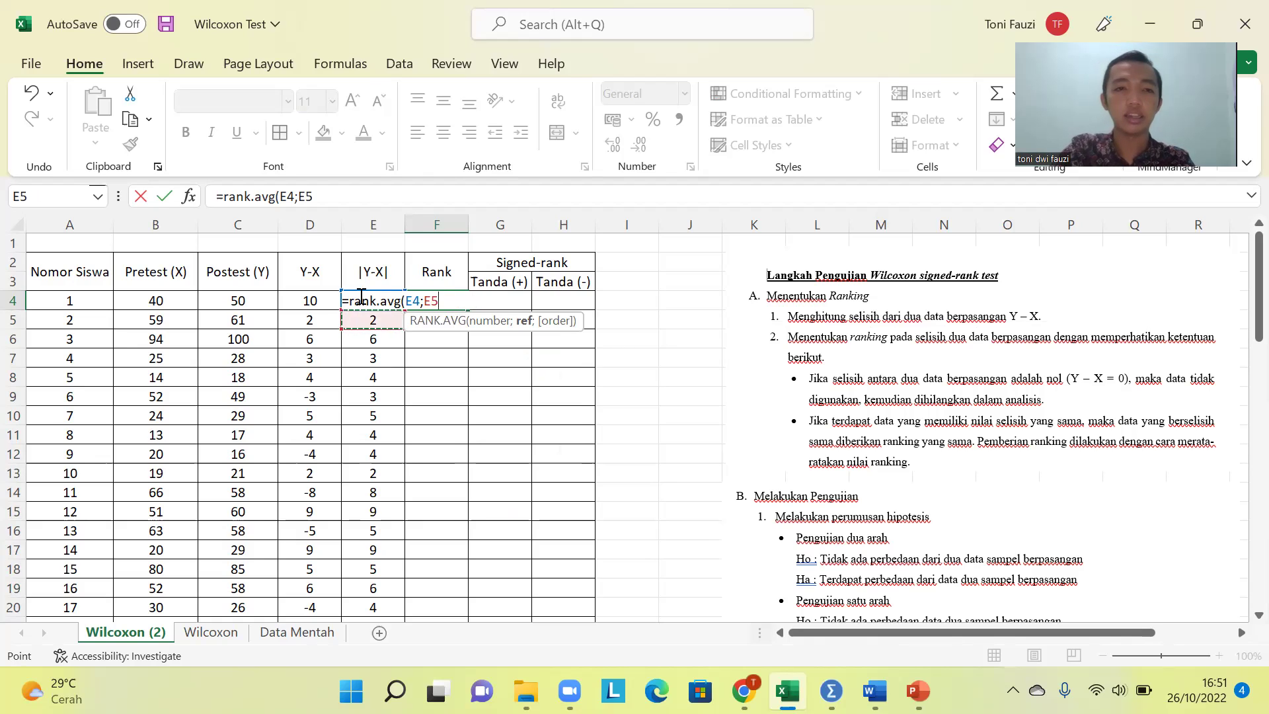
left_click(352, 301)
left_click(442, 302)
key("BackSpace")
key("BackSpace")
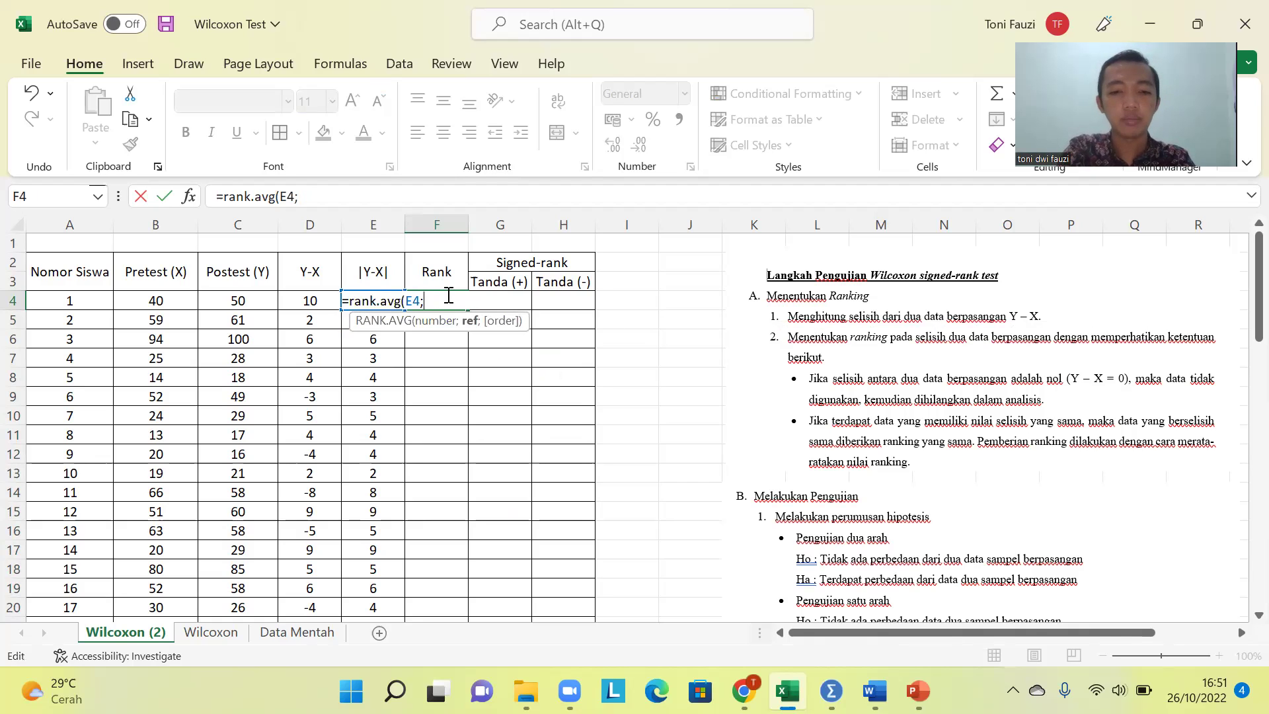
type("E4:")
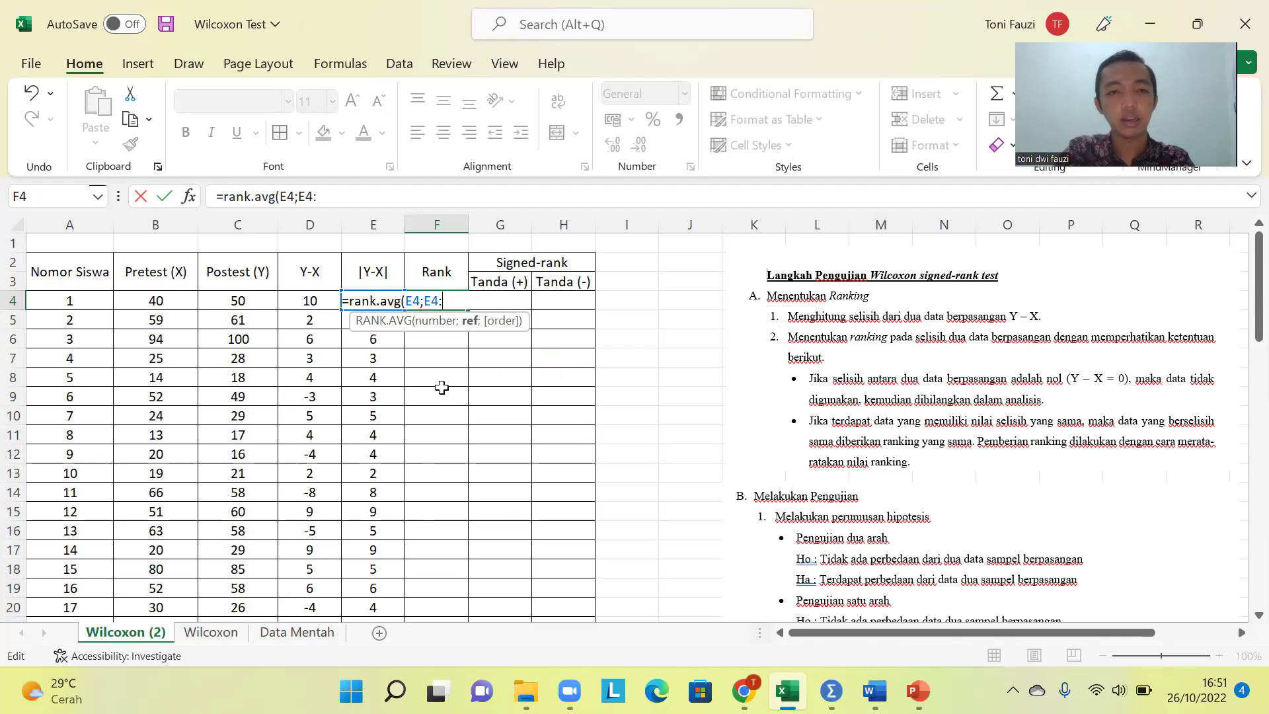
scroll(442, 387, "down", 4)
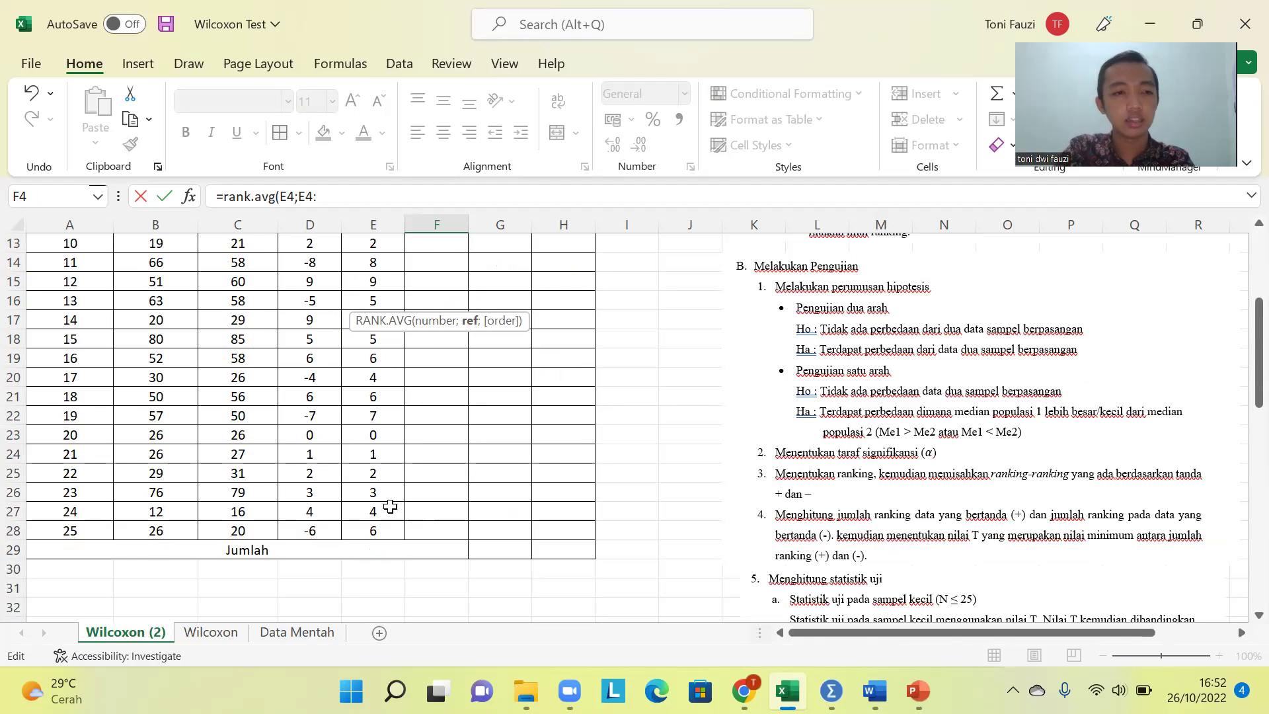
scroll(419, 504, "up", 4)
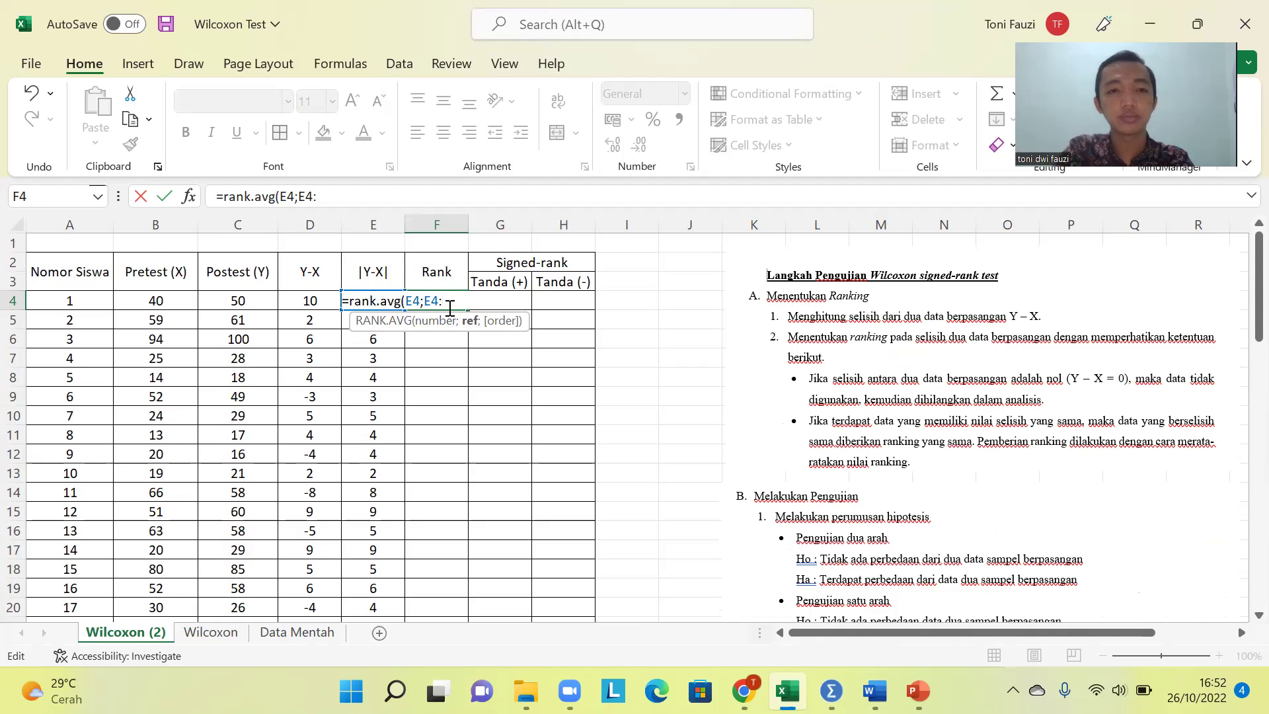
type("E")
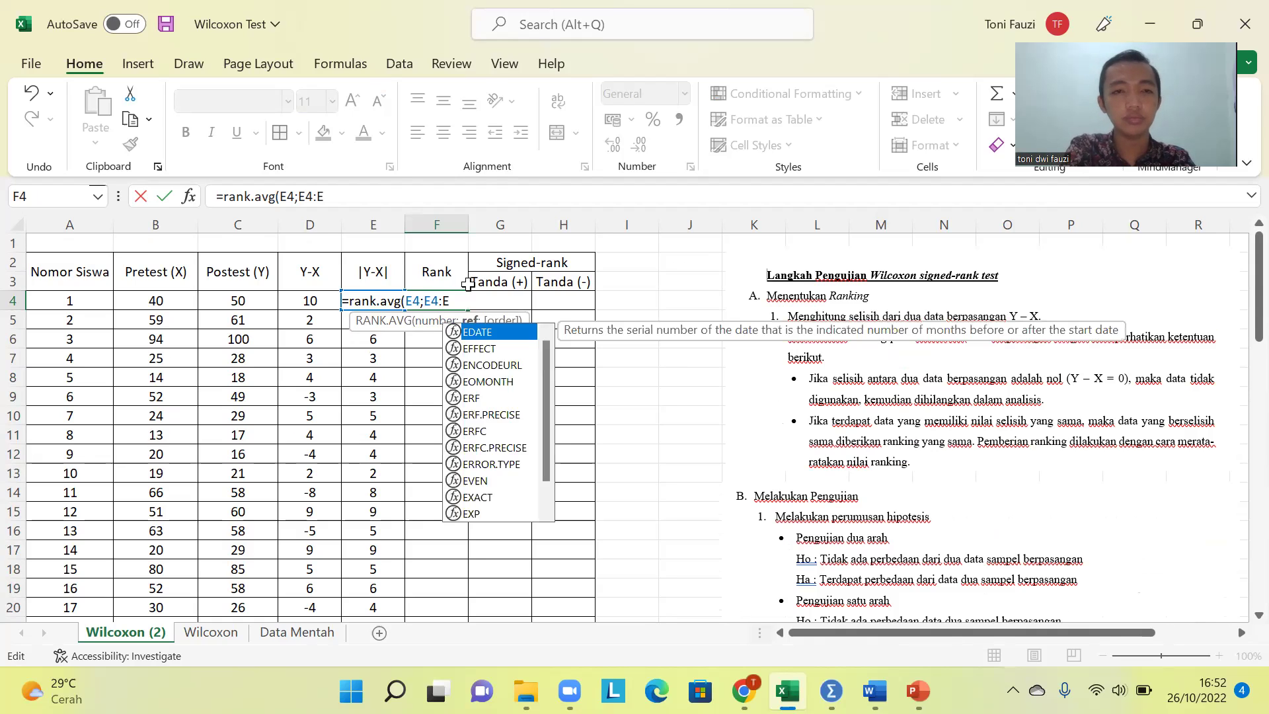
type("28;")
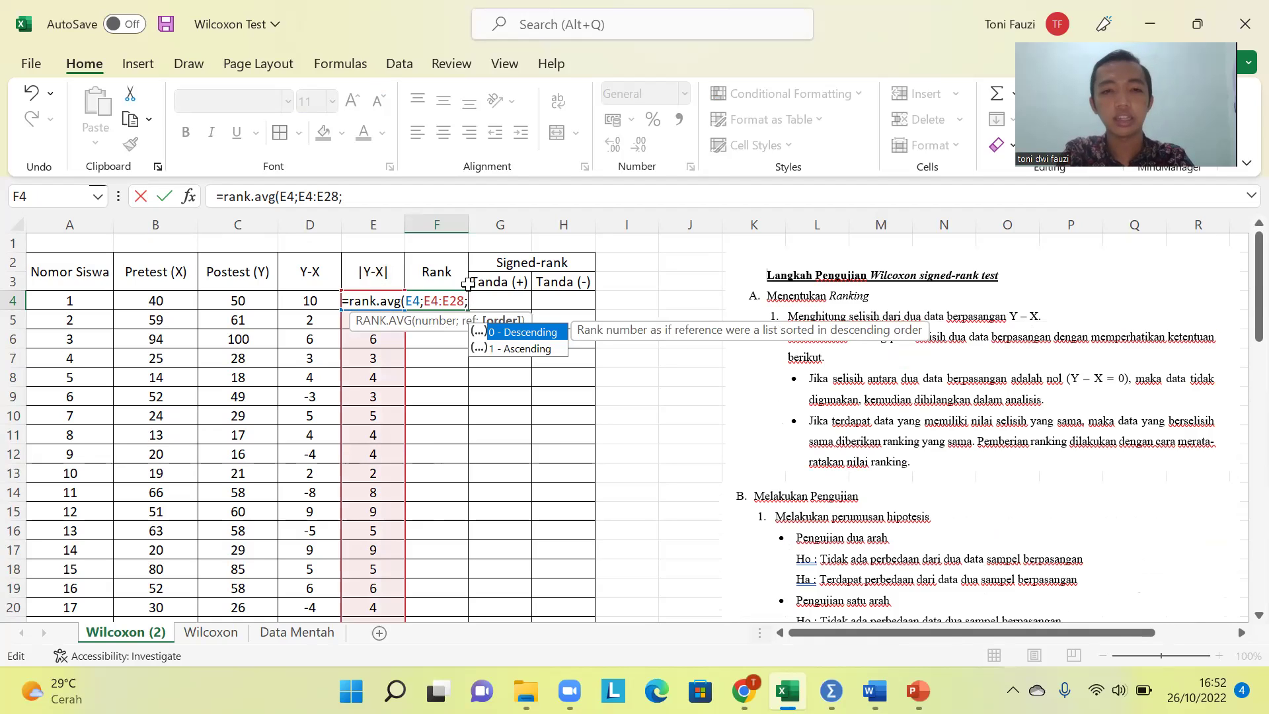
type("1)")
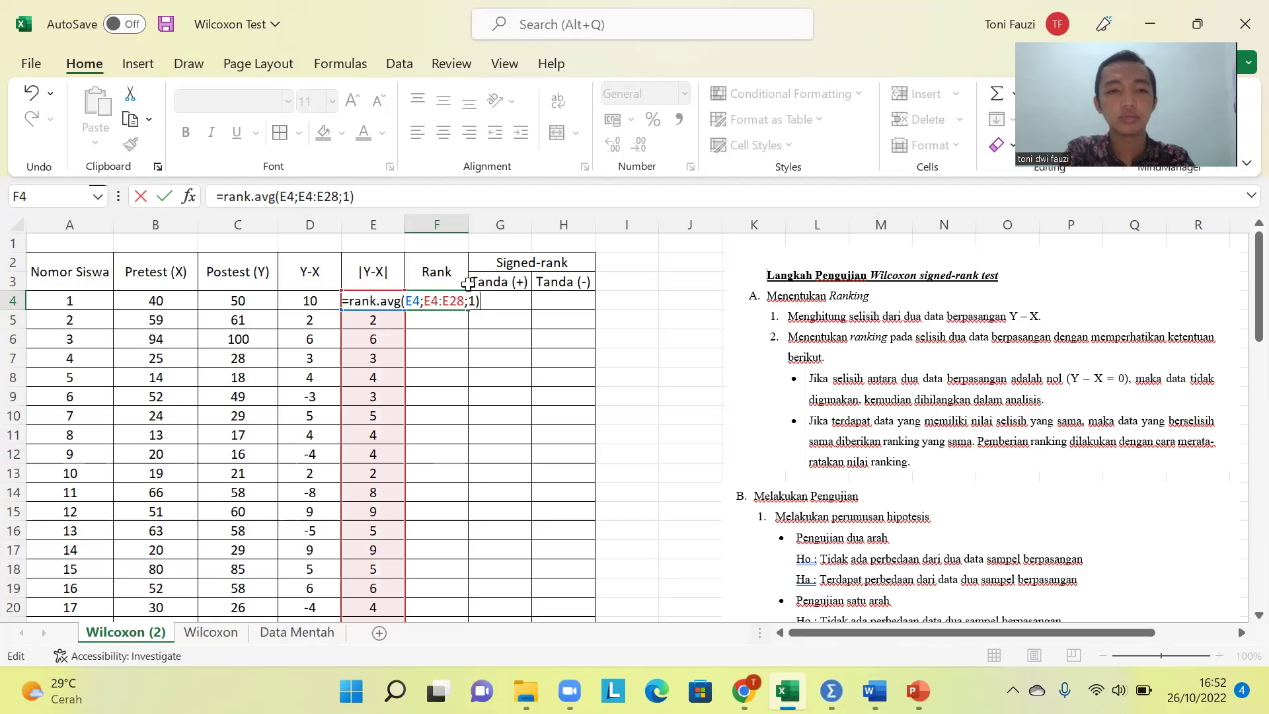
key("Return")
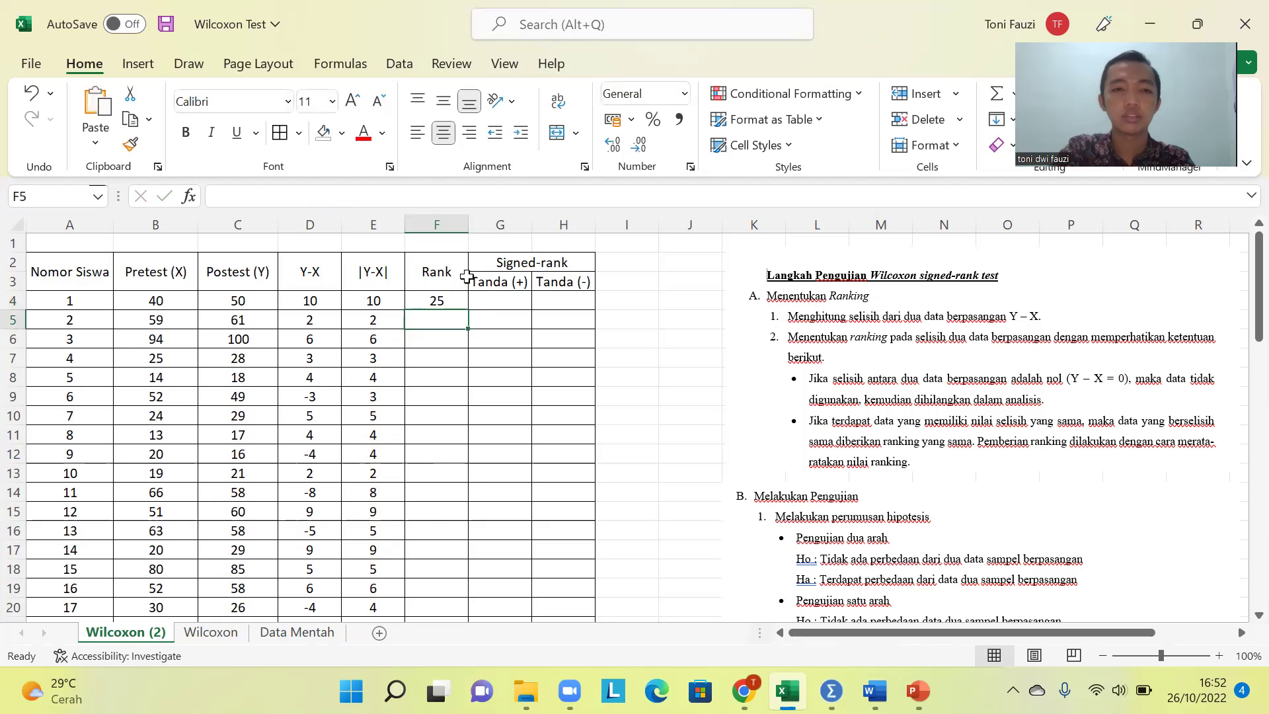
- Clear student 20's zero absolute difference in E23 to exclude it from the ranking
left_click(438, 303)
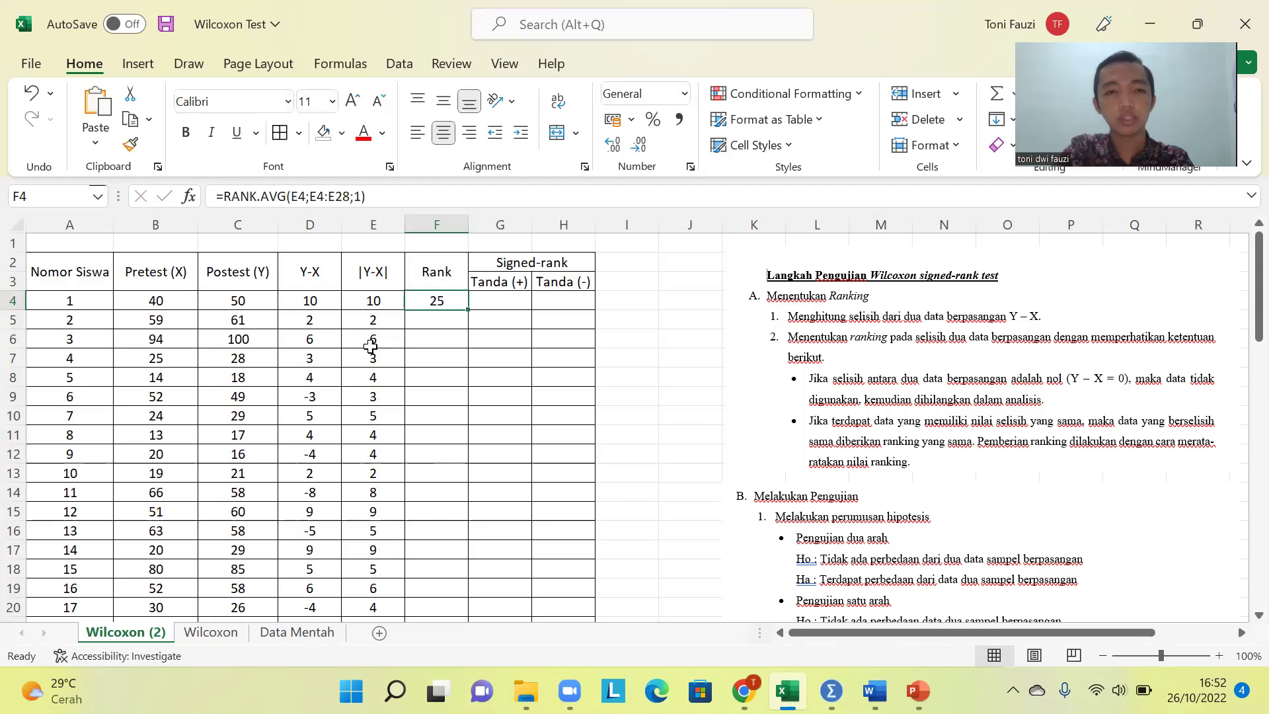
scroll(373, 350, "down", 2)
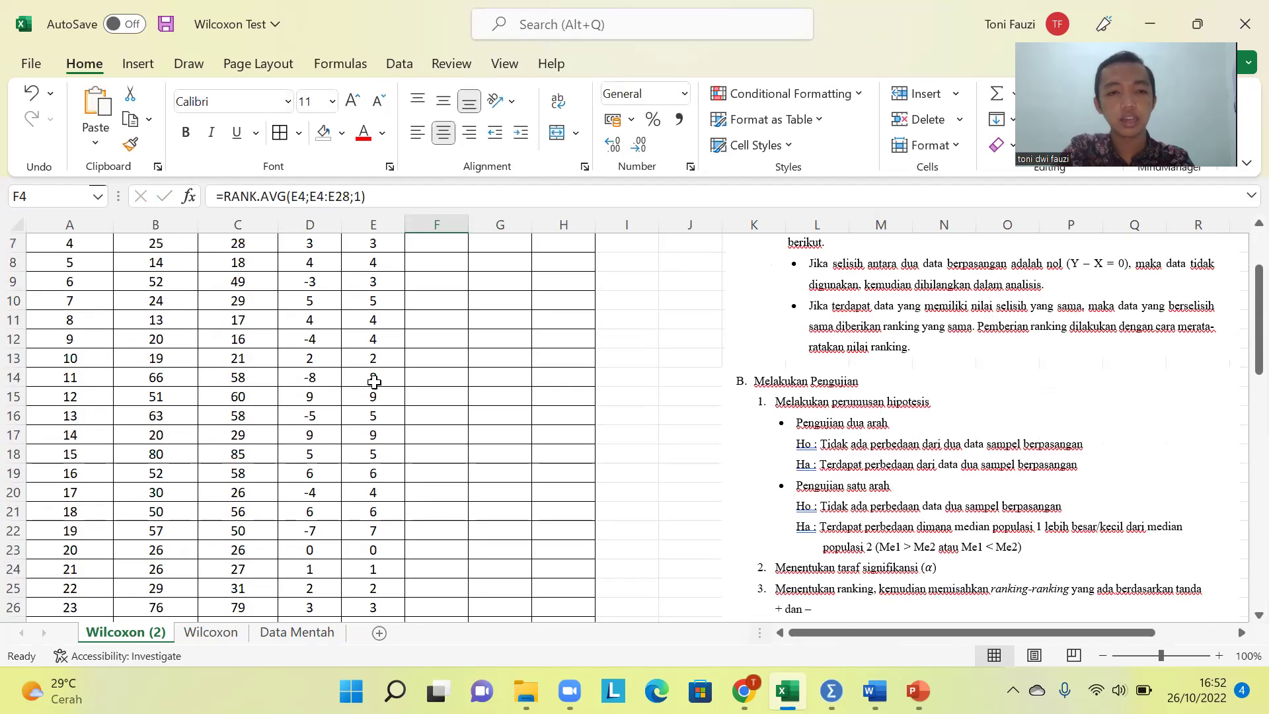
left_click(374, 548)
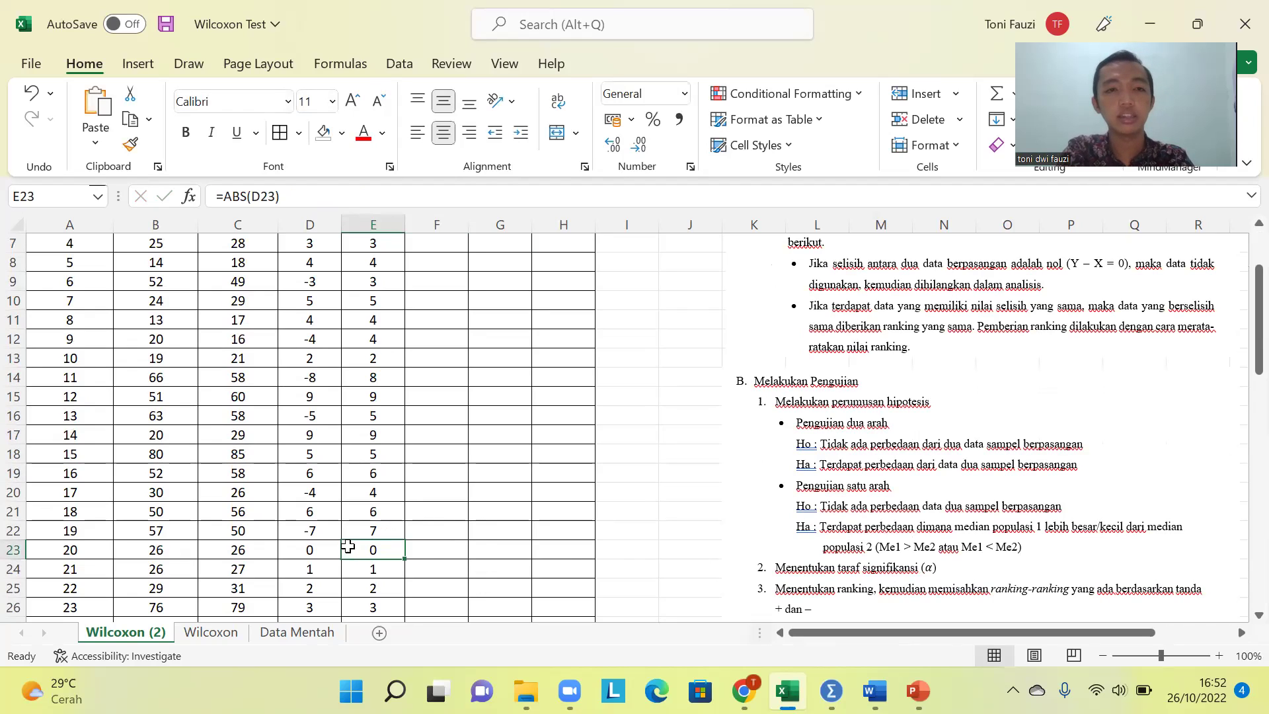
key("Delete")
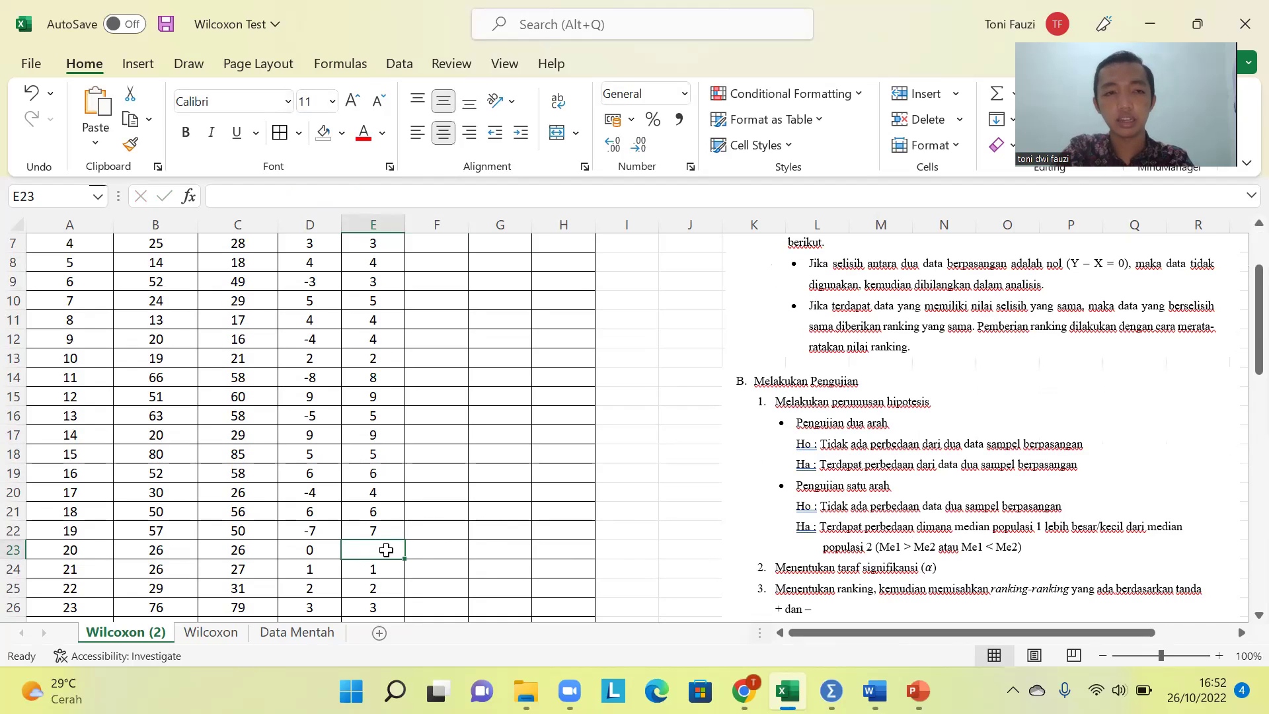
- Make the ranking range in F4's RANK.AVG formula absolute as $E$4:$E$28
scroll(388, 545, "up", 2)
left_click(442, 302)
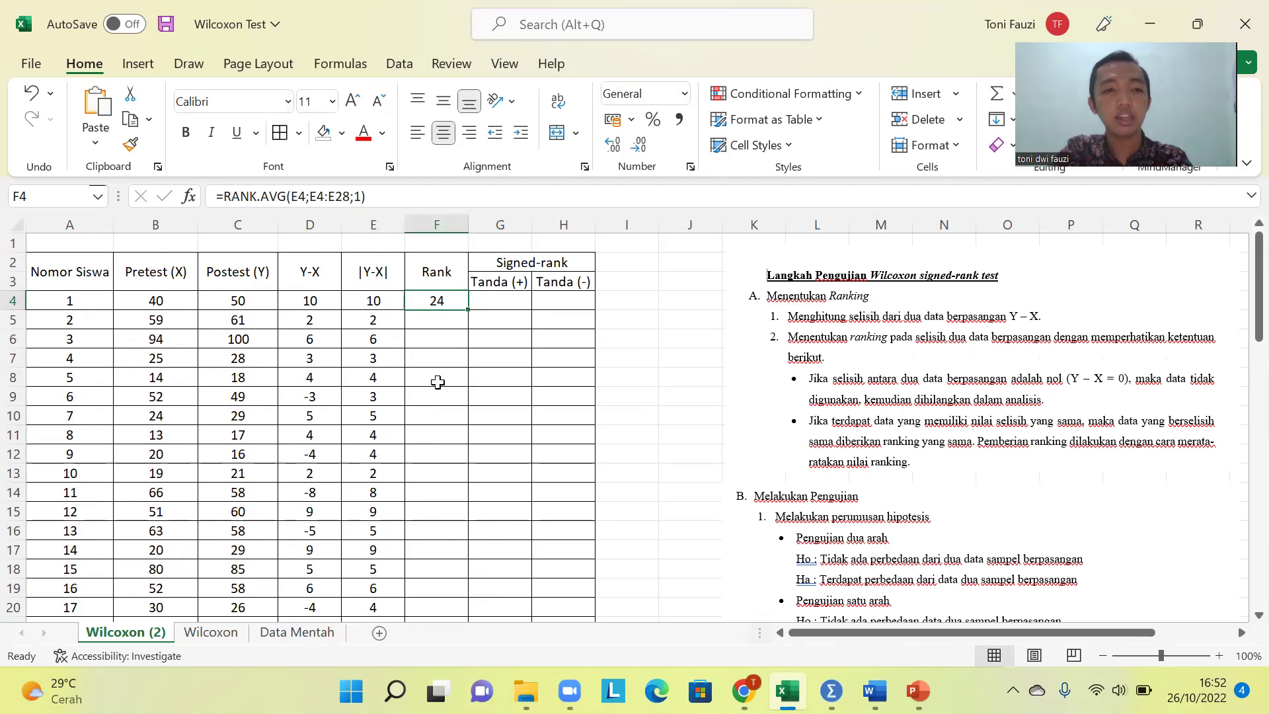
scroll(439, 397, "down", 2)
scroll(438, 415, "down", 1)
scroll(431, 397, "up", 3)
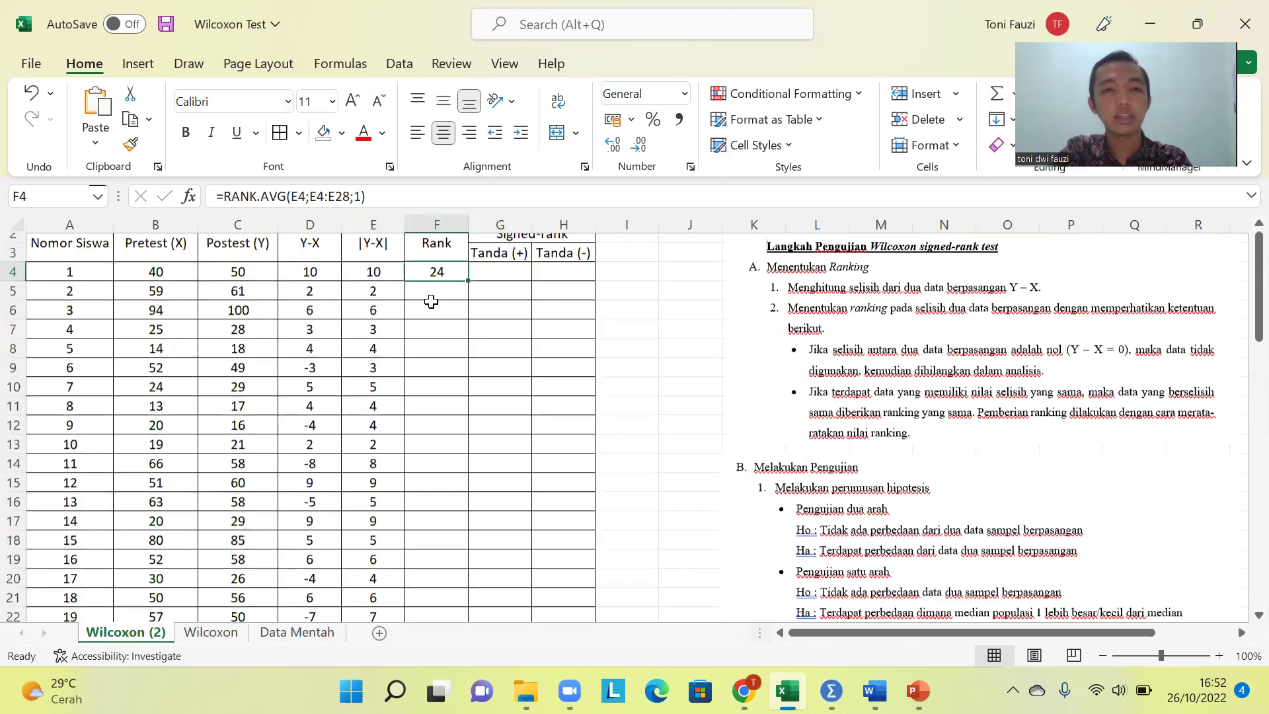
scroll(282, 228, "up", 1)
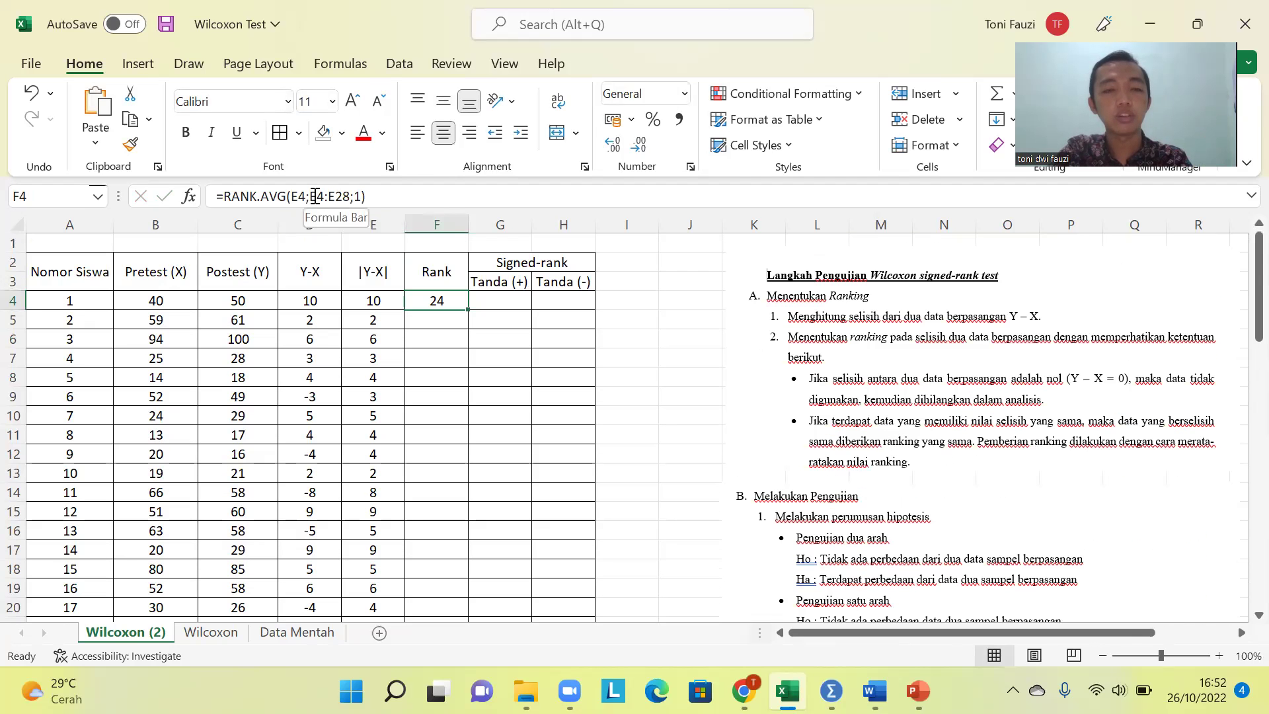
left_click(316, 200)
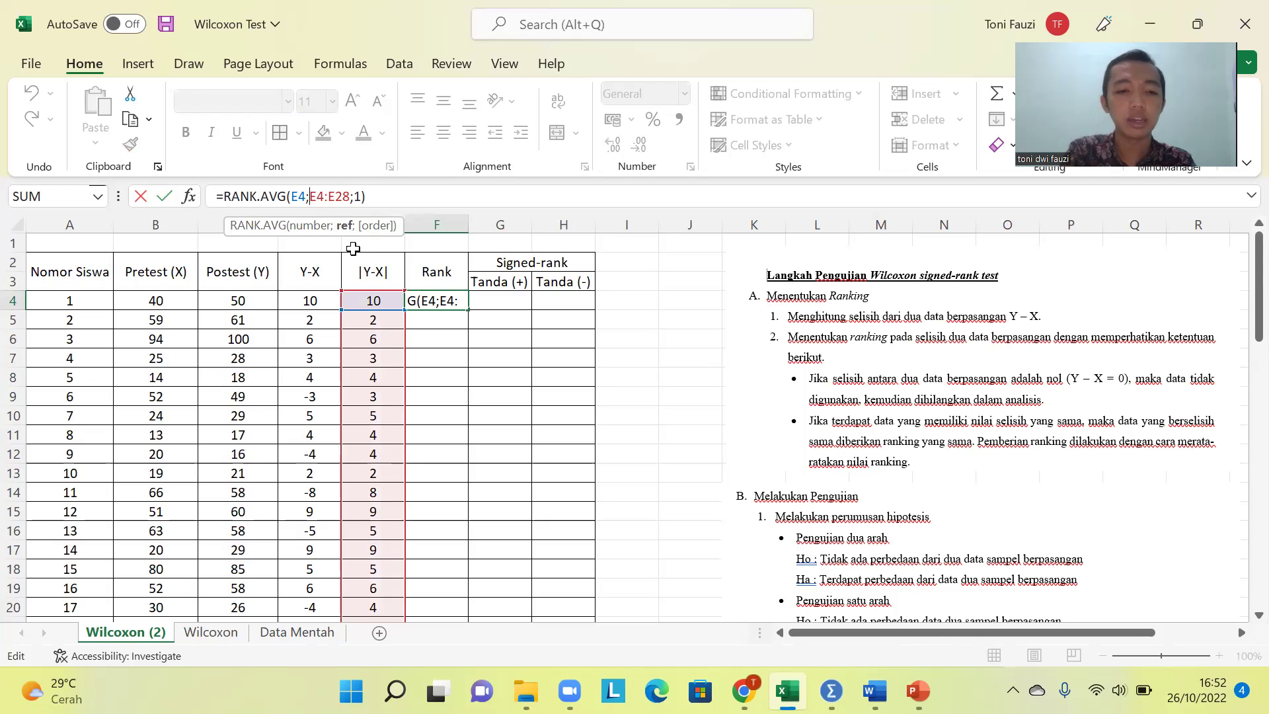
type("$")
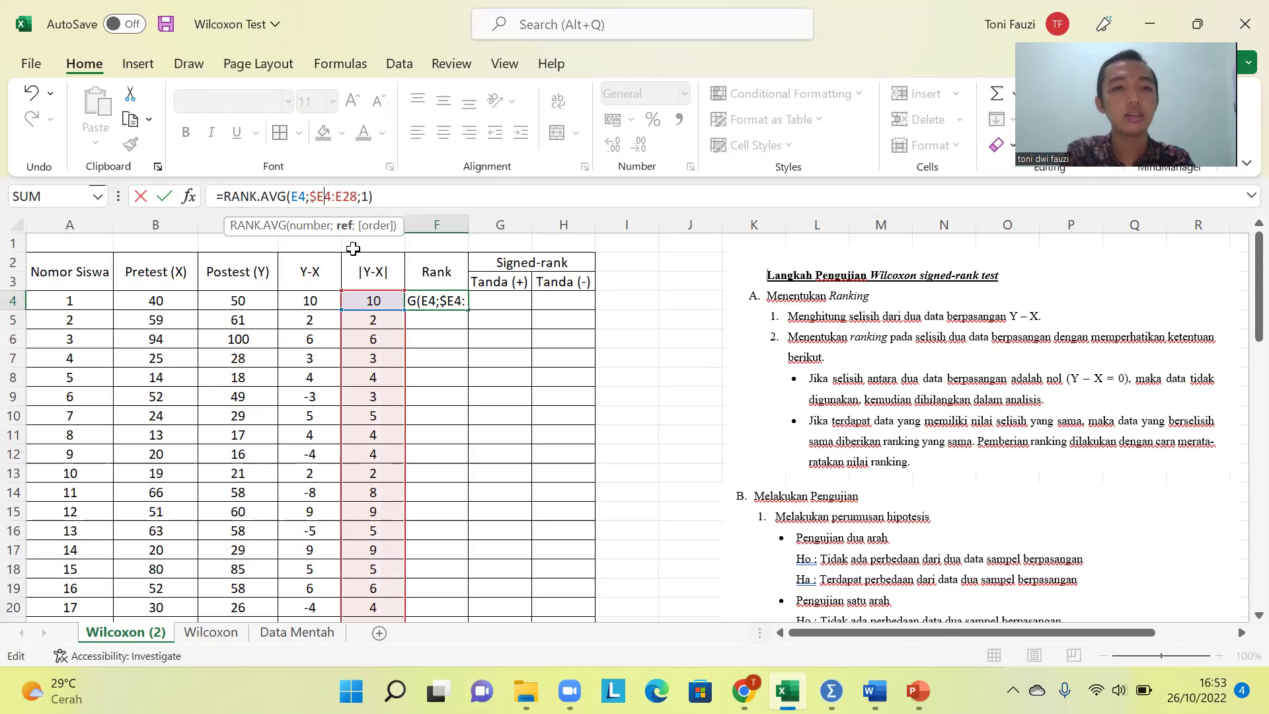
key("Right")
type("$")
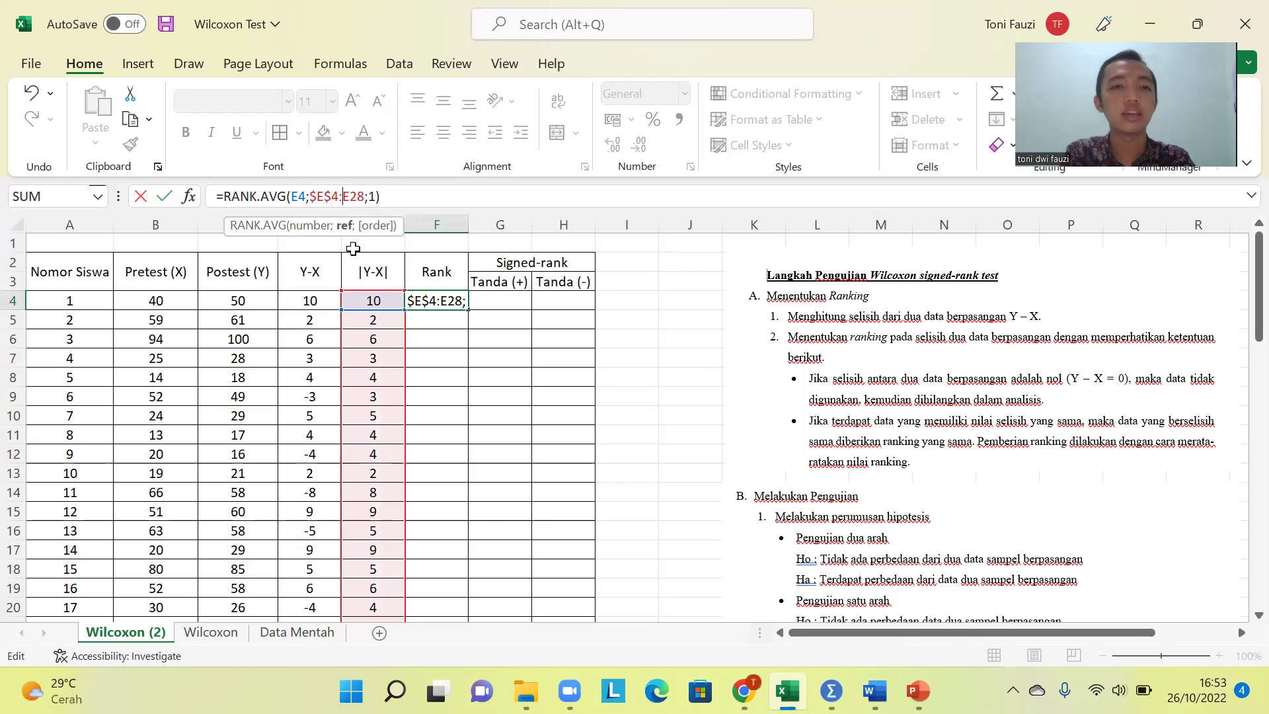
key("Right")
key("Right")
type("$E")
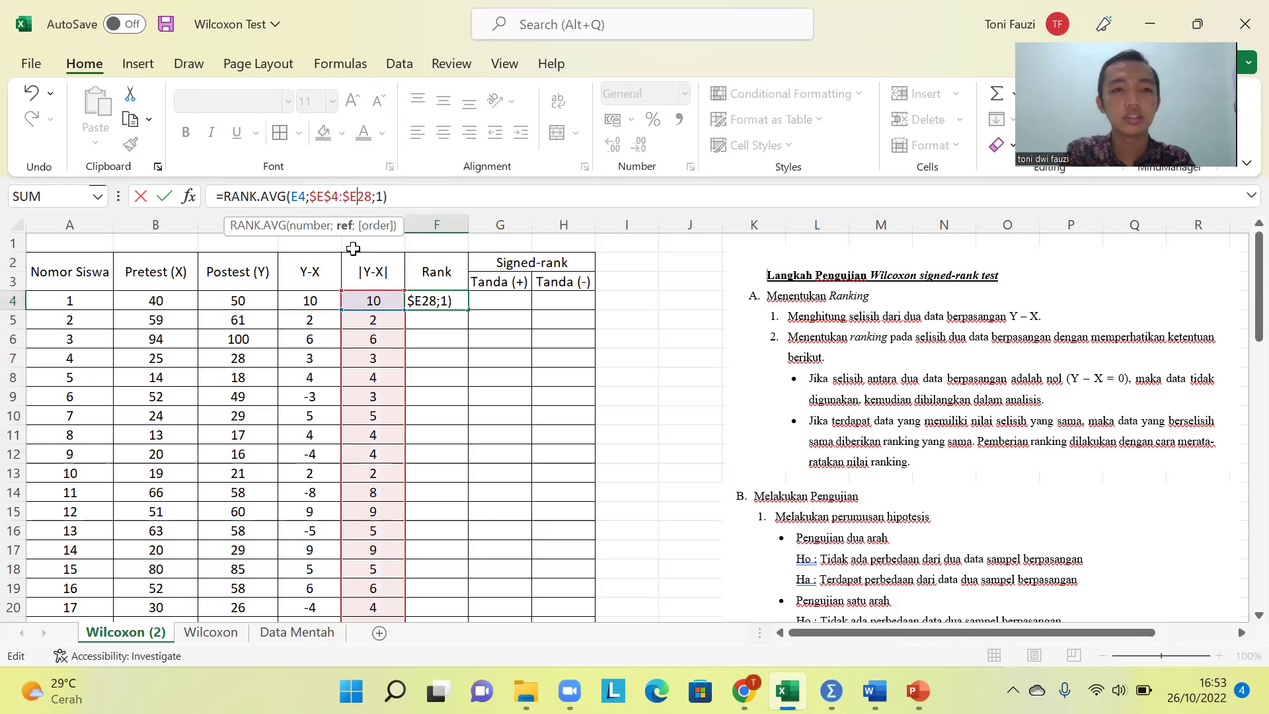
type("$")
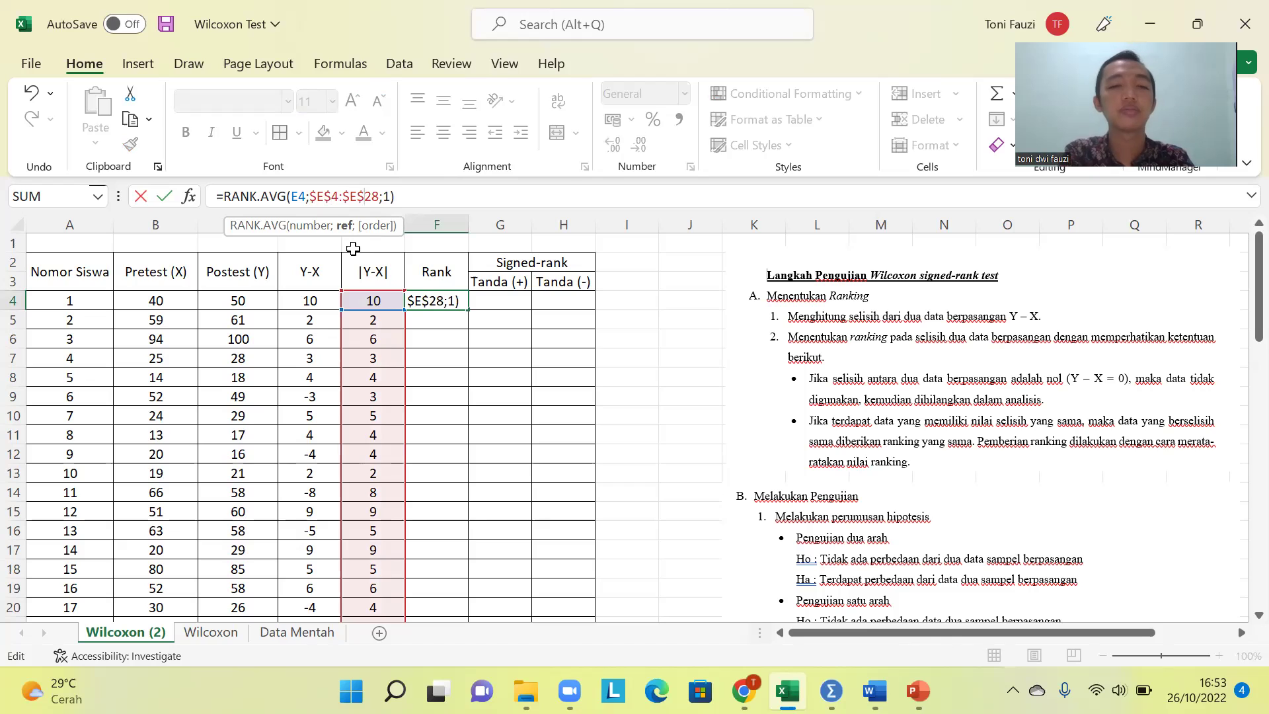
key("Return")
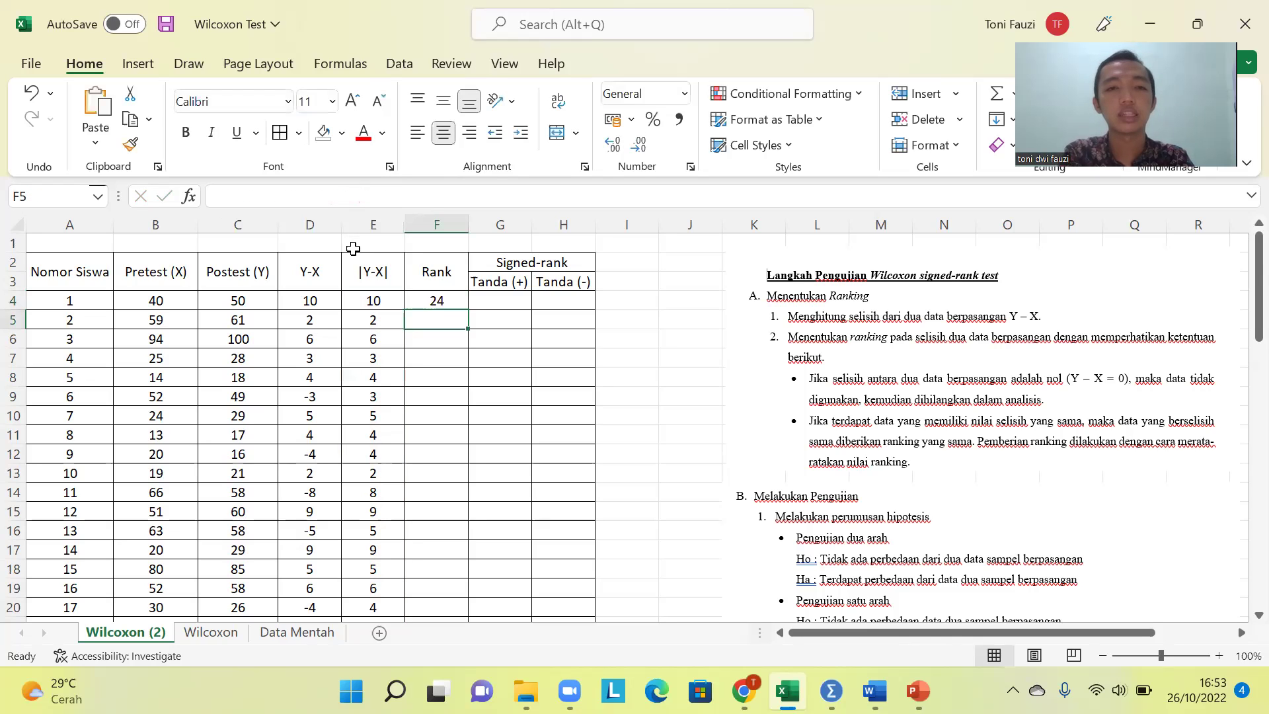
- Fill the rank formula from F4 down through F28 and clear student 20's rank in F23
left_click(439, 305)
left_click_drag(468, 309, 460, 568)
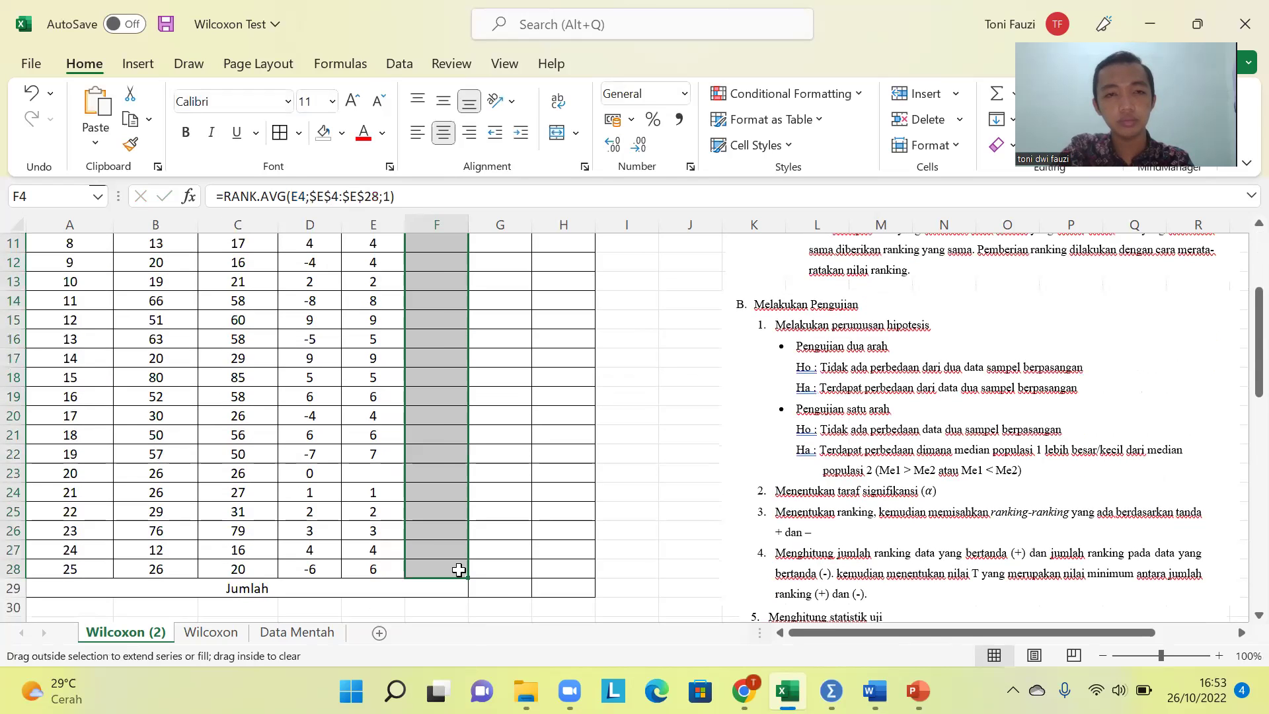
left_click(455, 472)
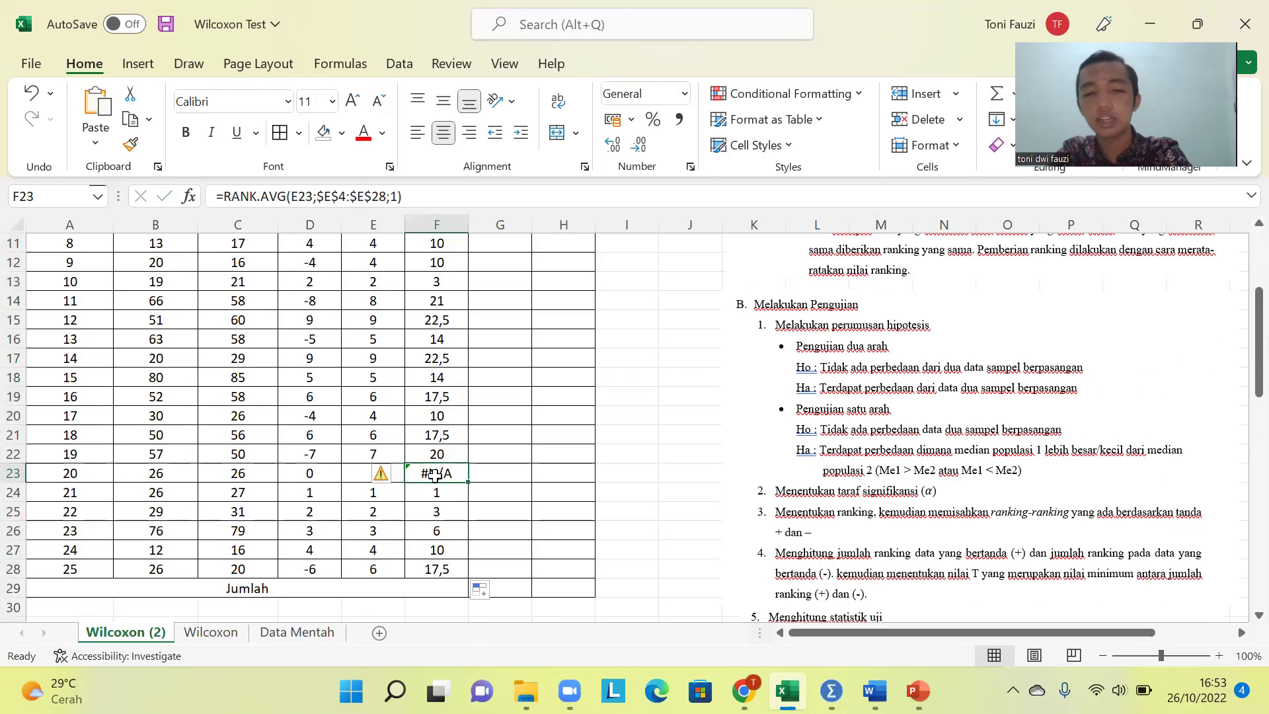
key("Delete")
scroll(449, 459, "up", 2)
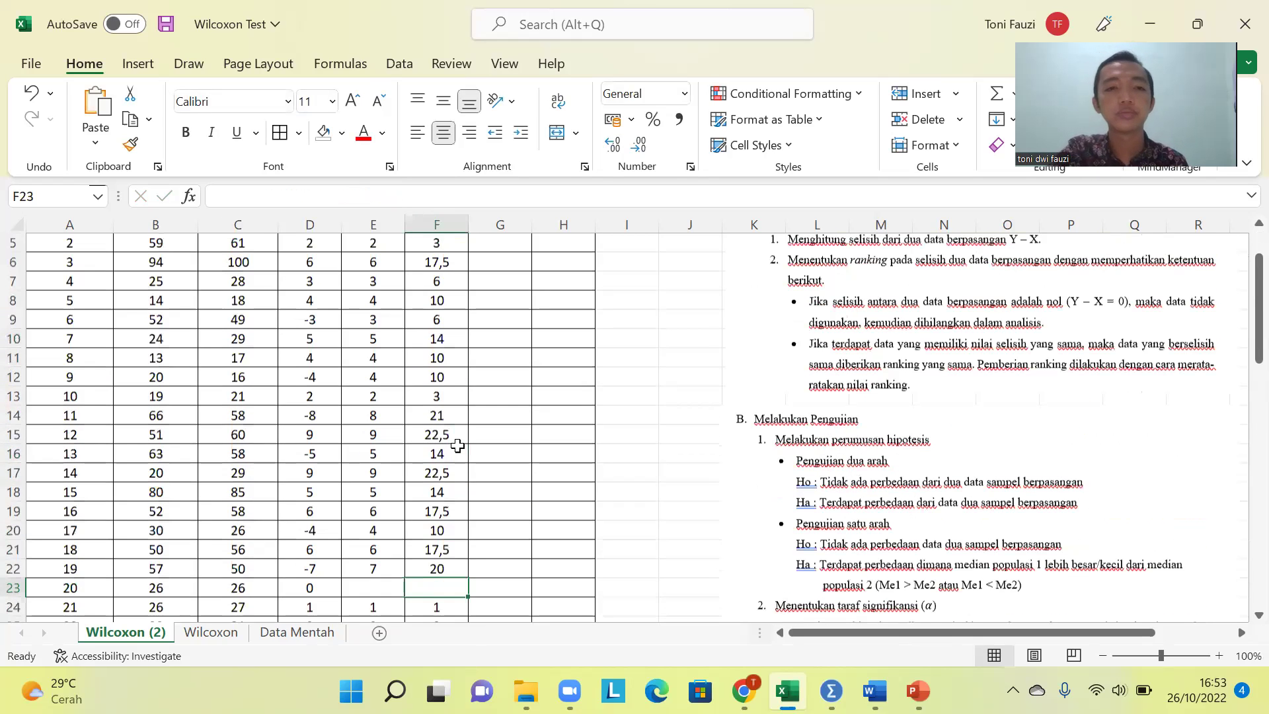
scroll(451, 457, "up", 2)
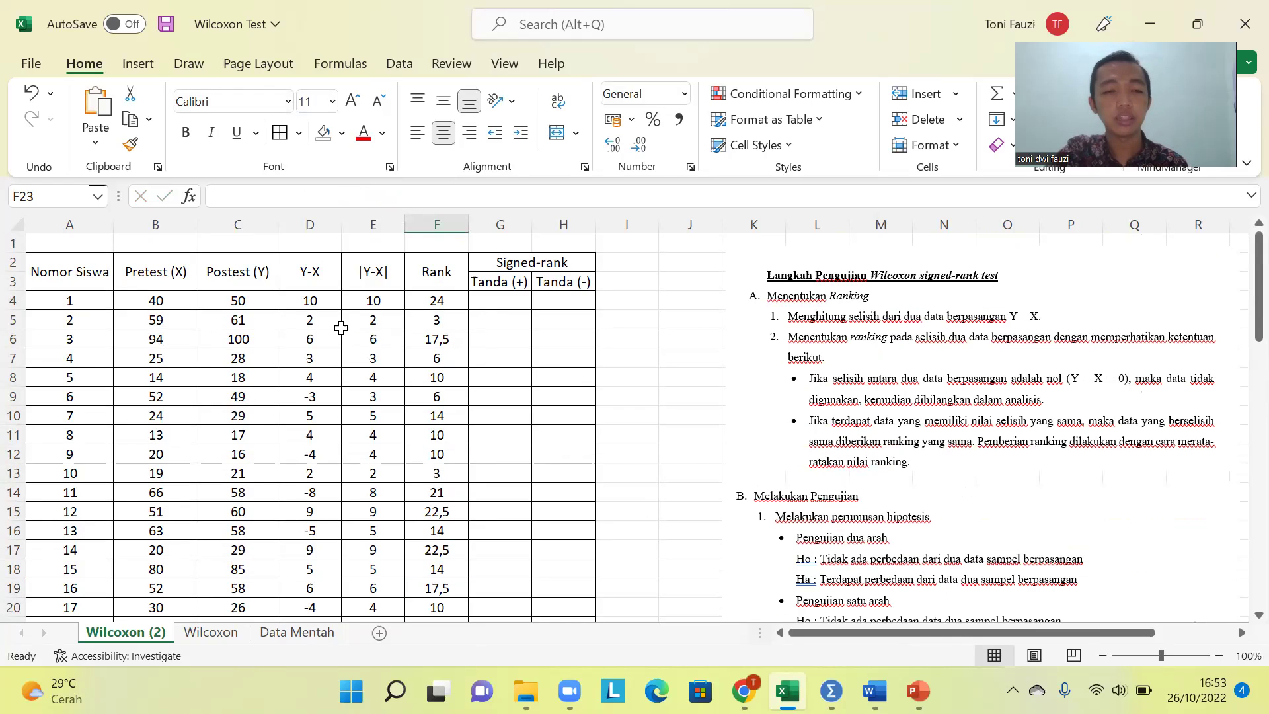
left_click(419, 305)
left_click(435, 323)
scroll(887, 437, "down", 2)
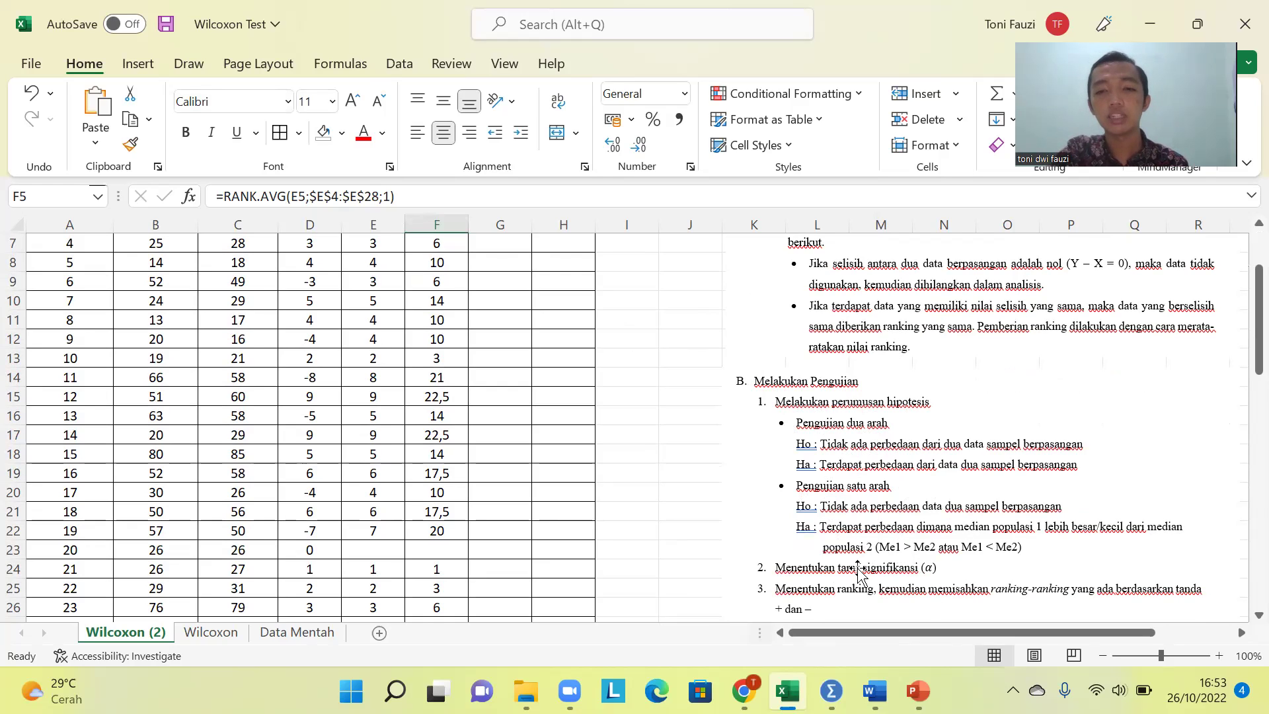
- Highlight the Y-X difference column from its header in D2 through D28 with a yellow fill
scroll(858, 572, "down", 1)
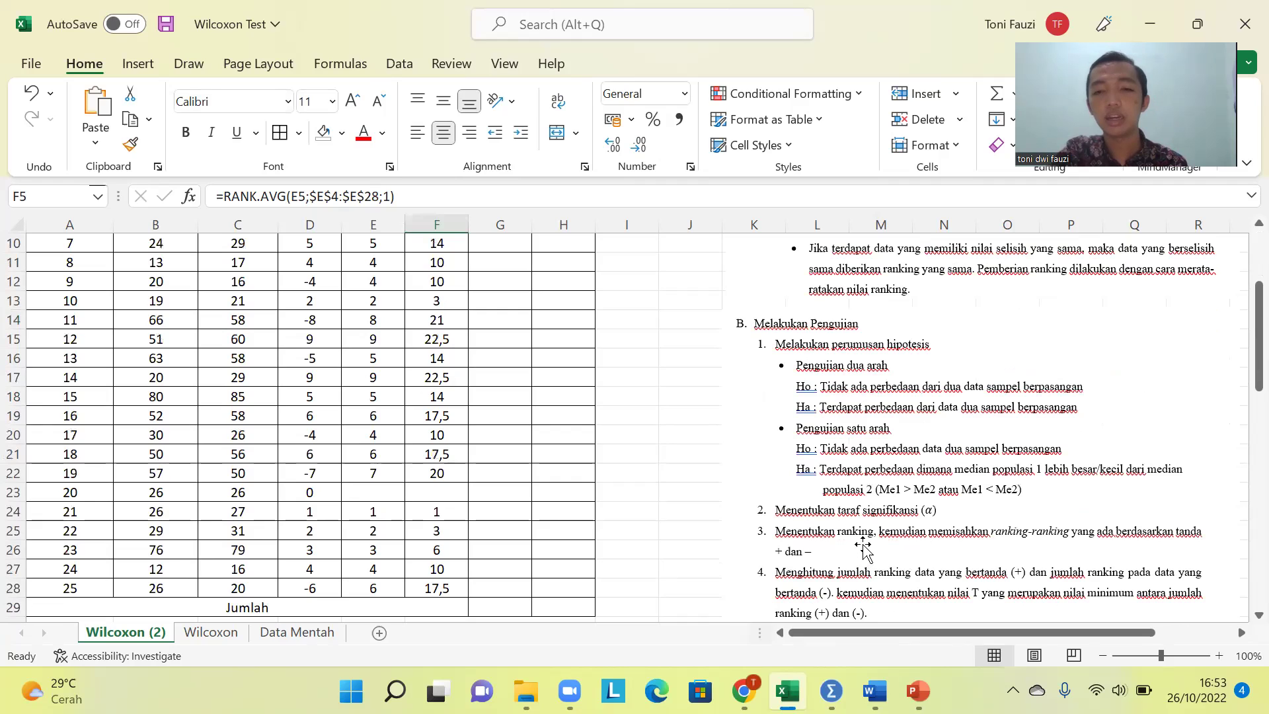
scroll(865, 543, "down", 1)
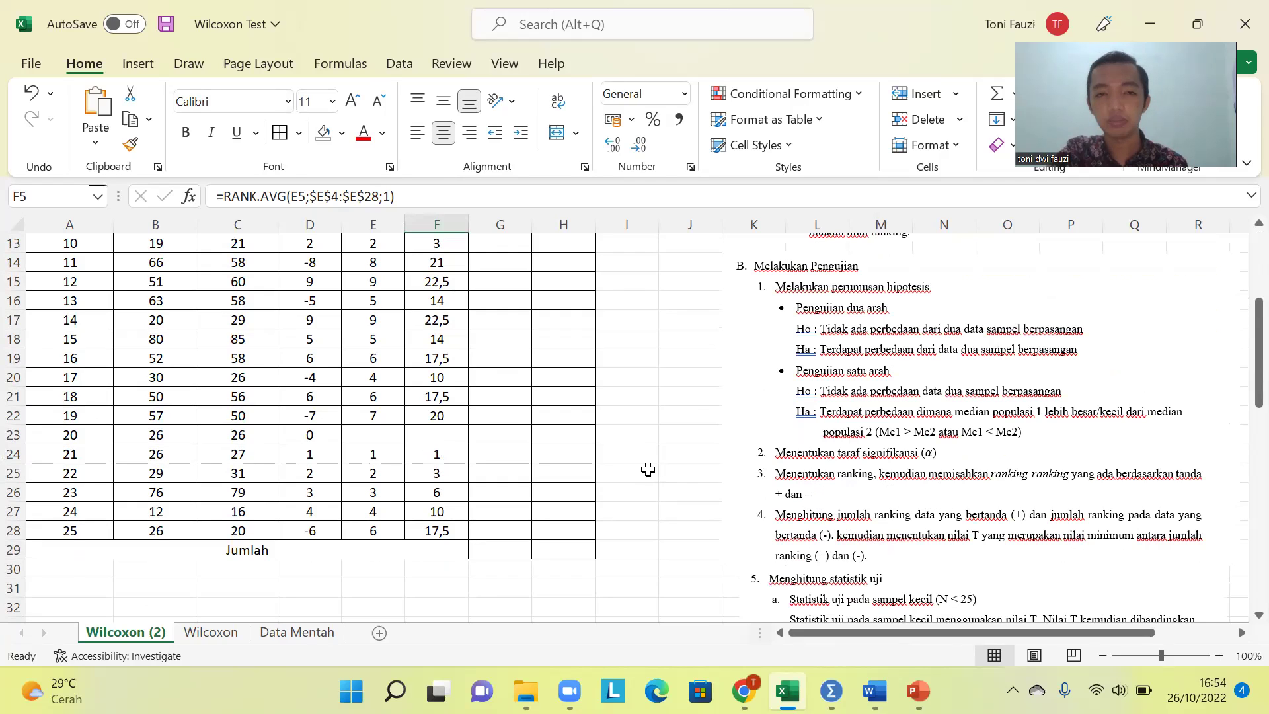
scroll(608, 367, "up", 4)
left_click(457, 302)
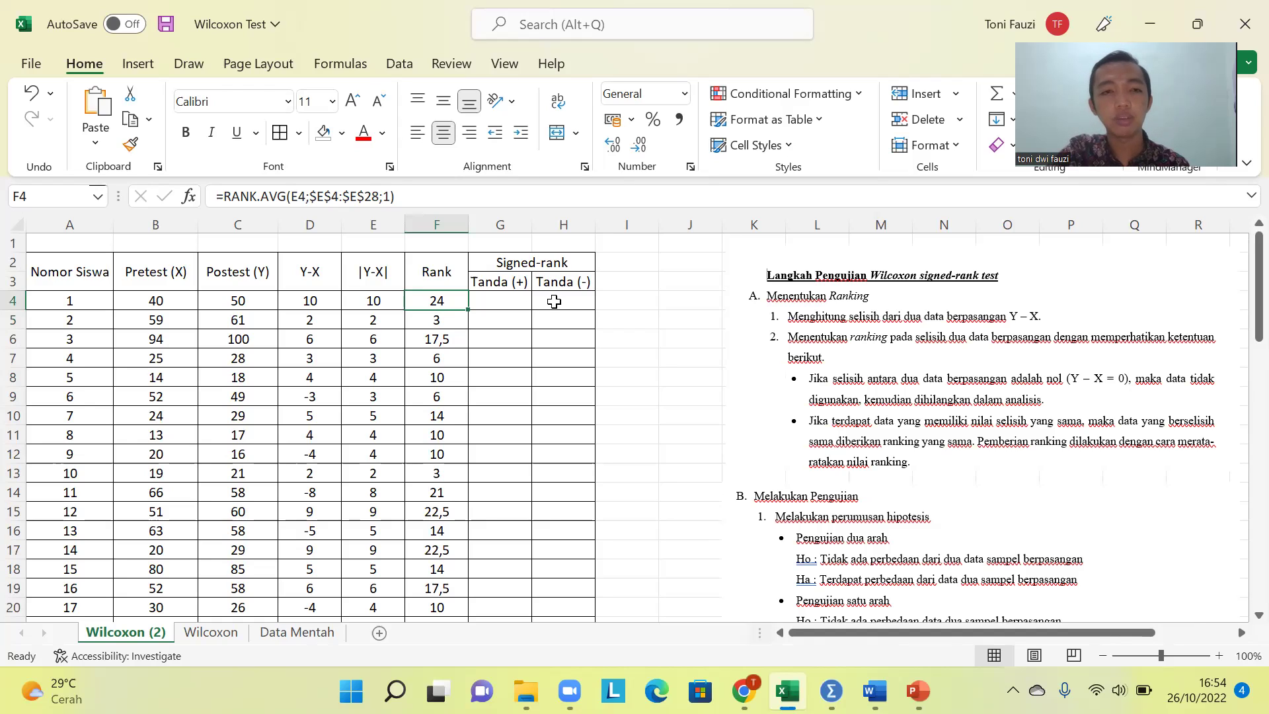
left_click(317, 279)
left_click_drag(315, 273, 320, 570)
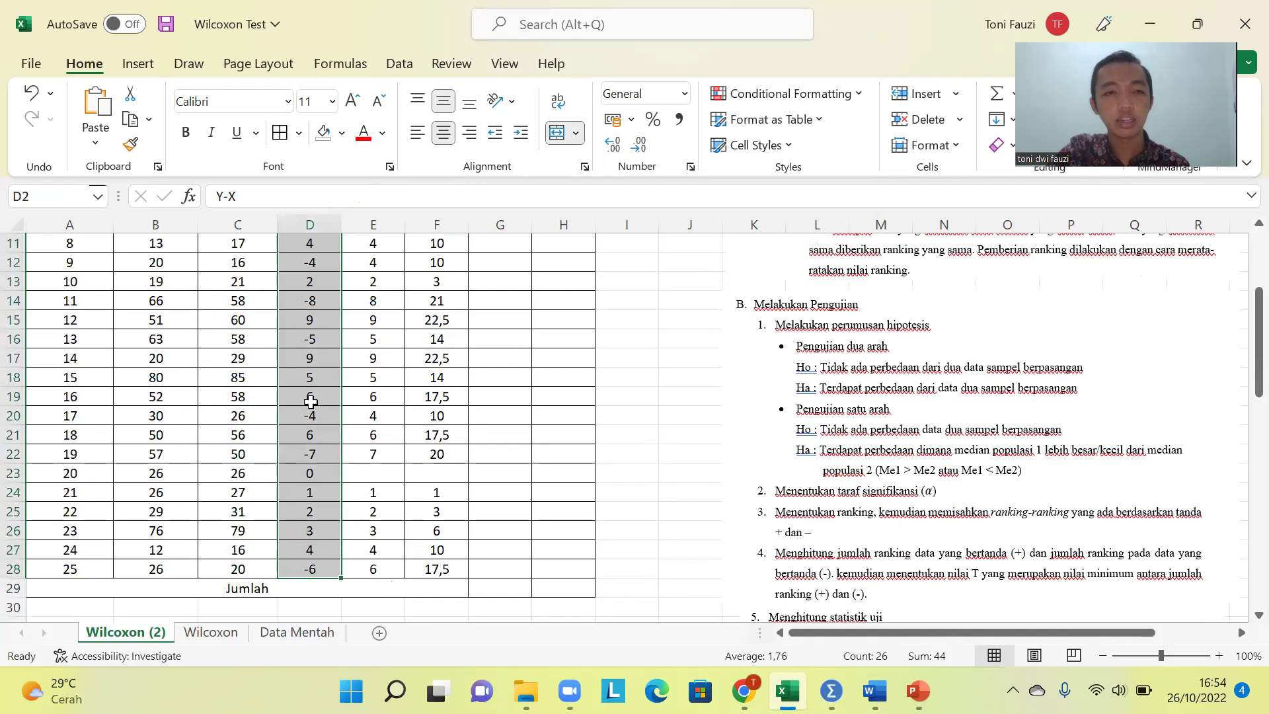
left_click(342, 133)
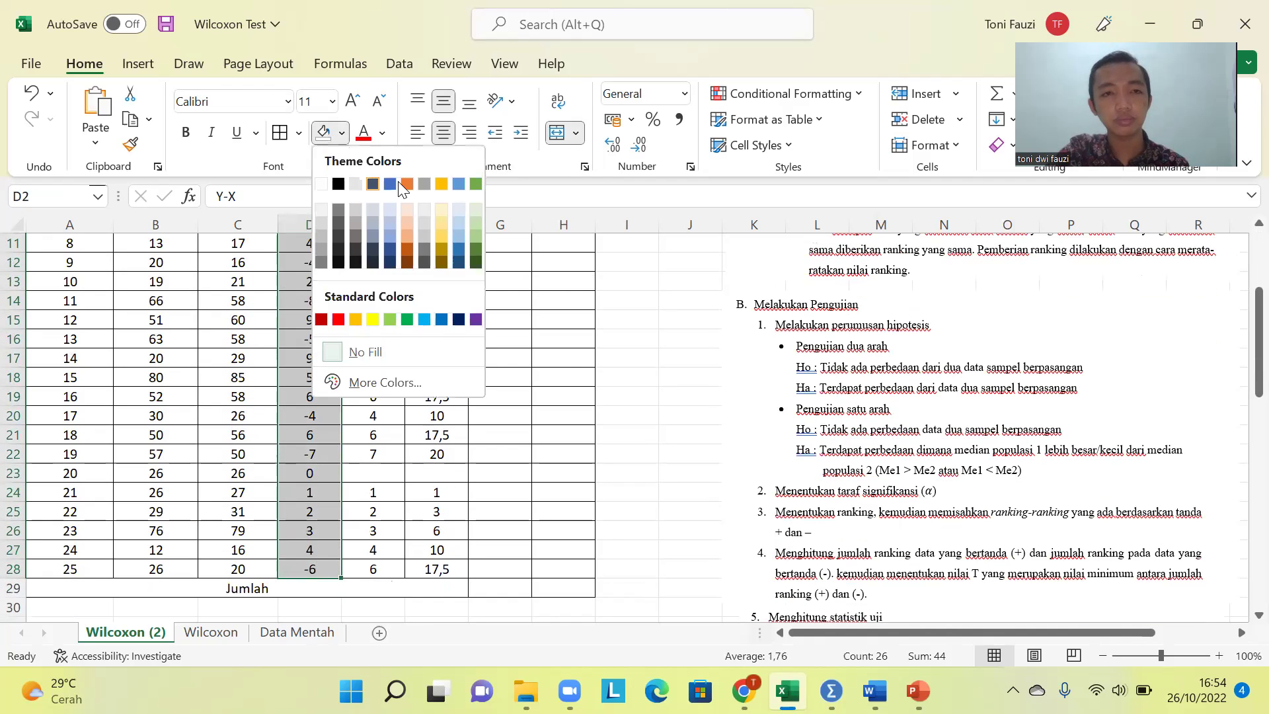
left_click(371, 320)
scroll(373, 324, "up", 3)
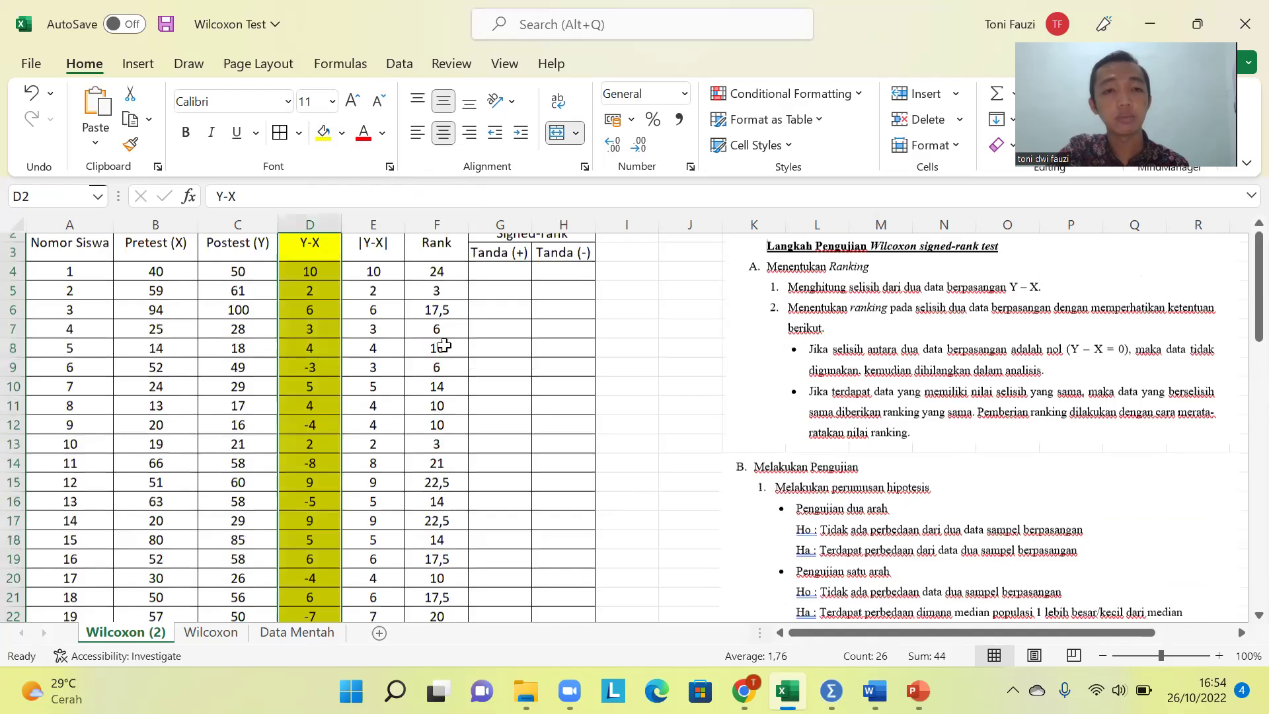
scroll(443, 345, "up", 1)
left_click(494, 304)
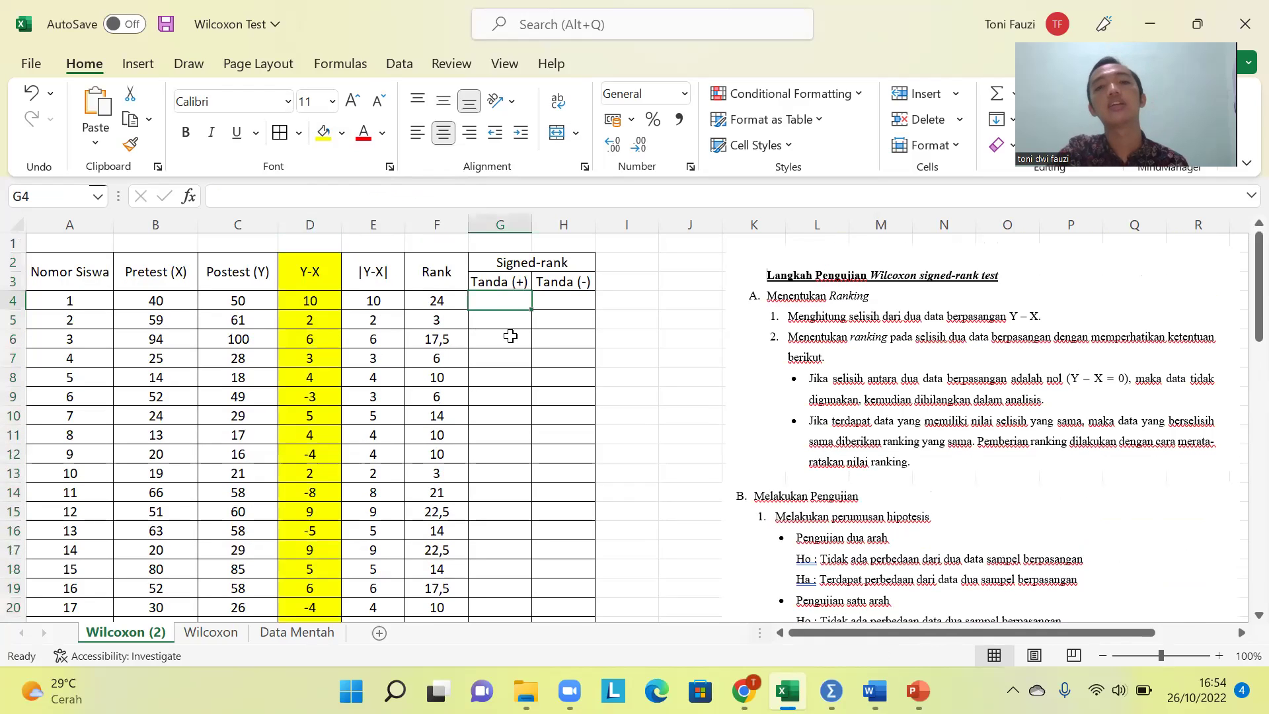
left_click(450, 302)
key("ctrl+c")
left_click(497, 301)
key("ctrl+v")
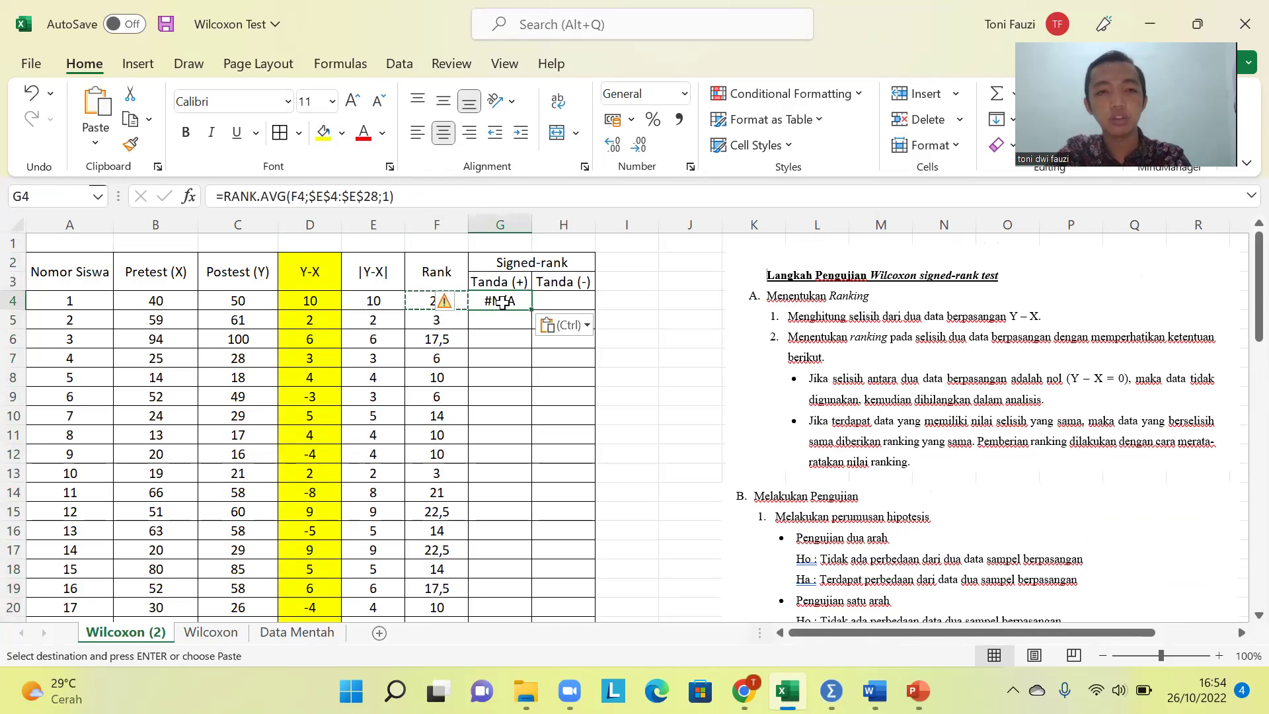
key("Delete")
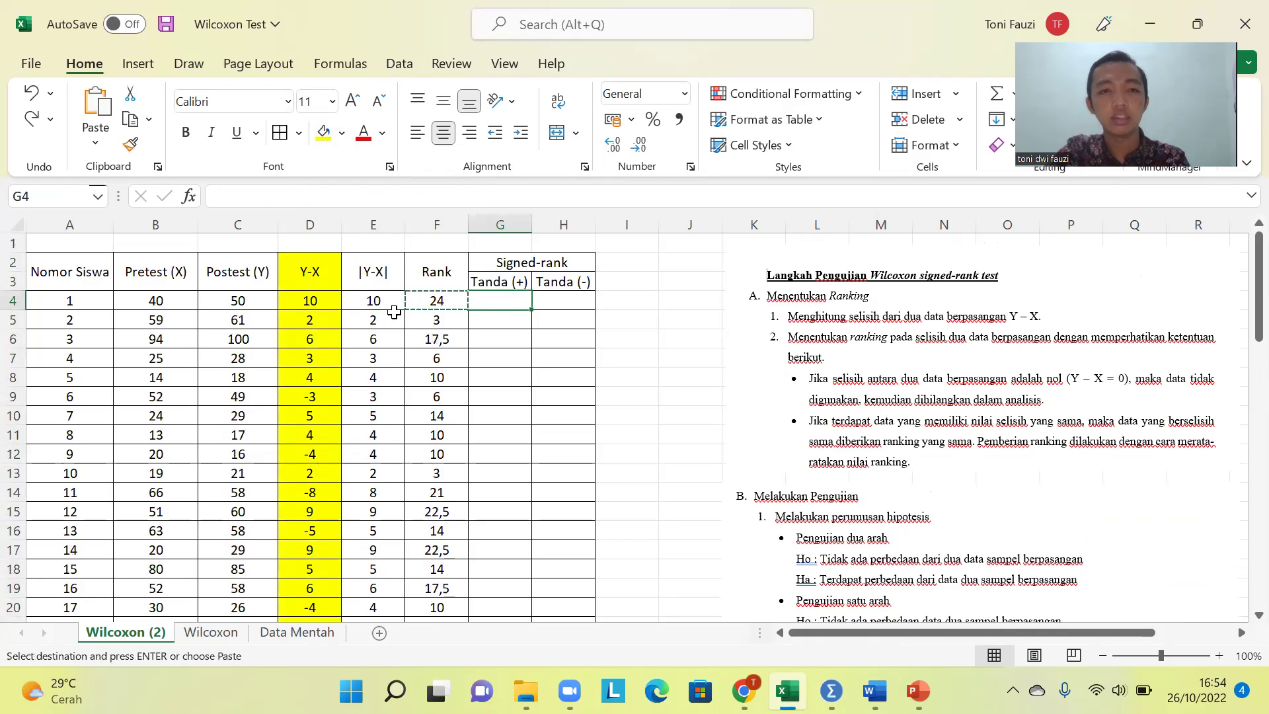
- Copy the ranks in F4:F28 and paste them as values only into the Tanda (+) column starting at G4
left_click(426, 304)
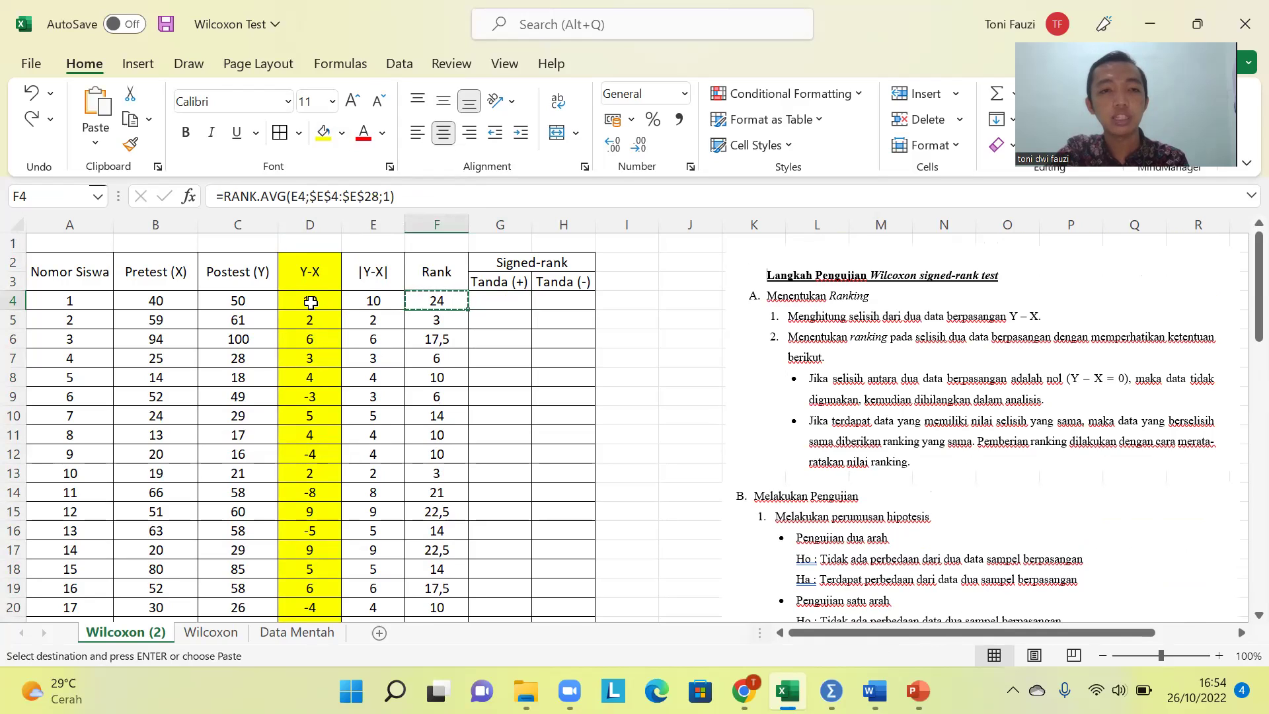
left_click_drag(438, 297, 454, 586)
key("ctrl+c")
scroll(482, 302, "up", 3)
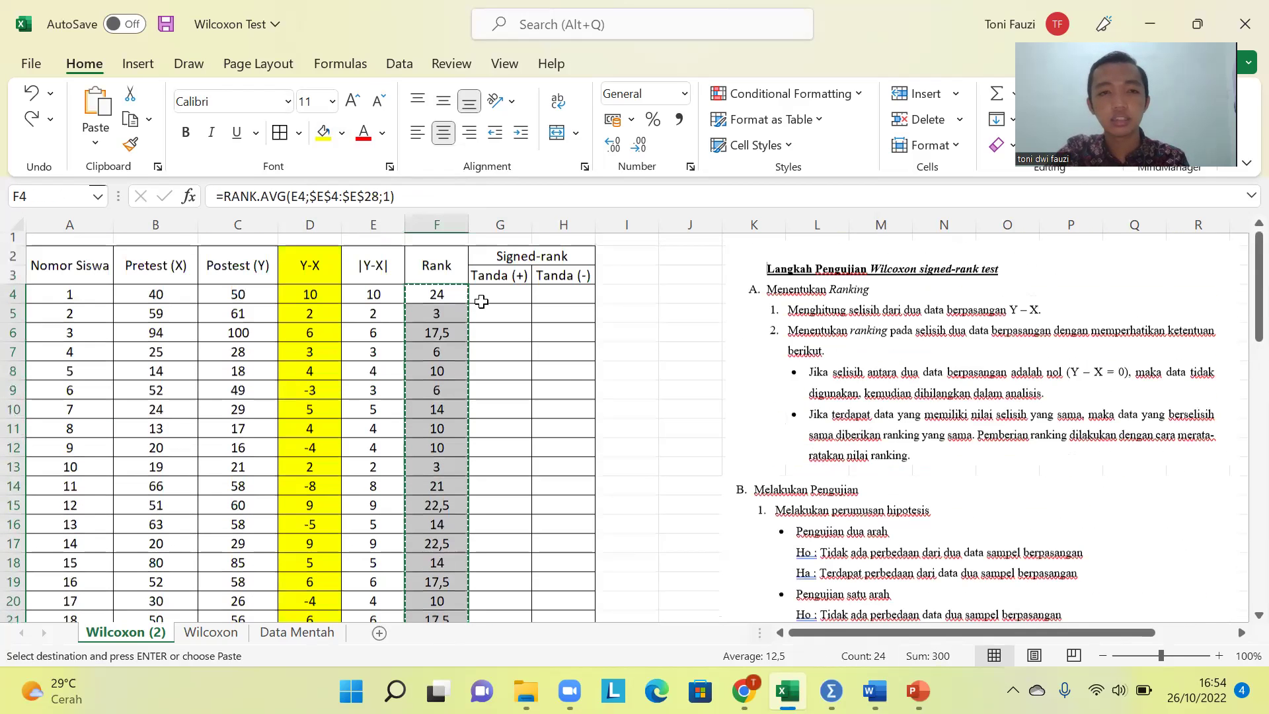
left_click(505, 302)
right_click(505, 301)
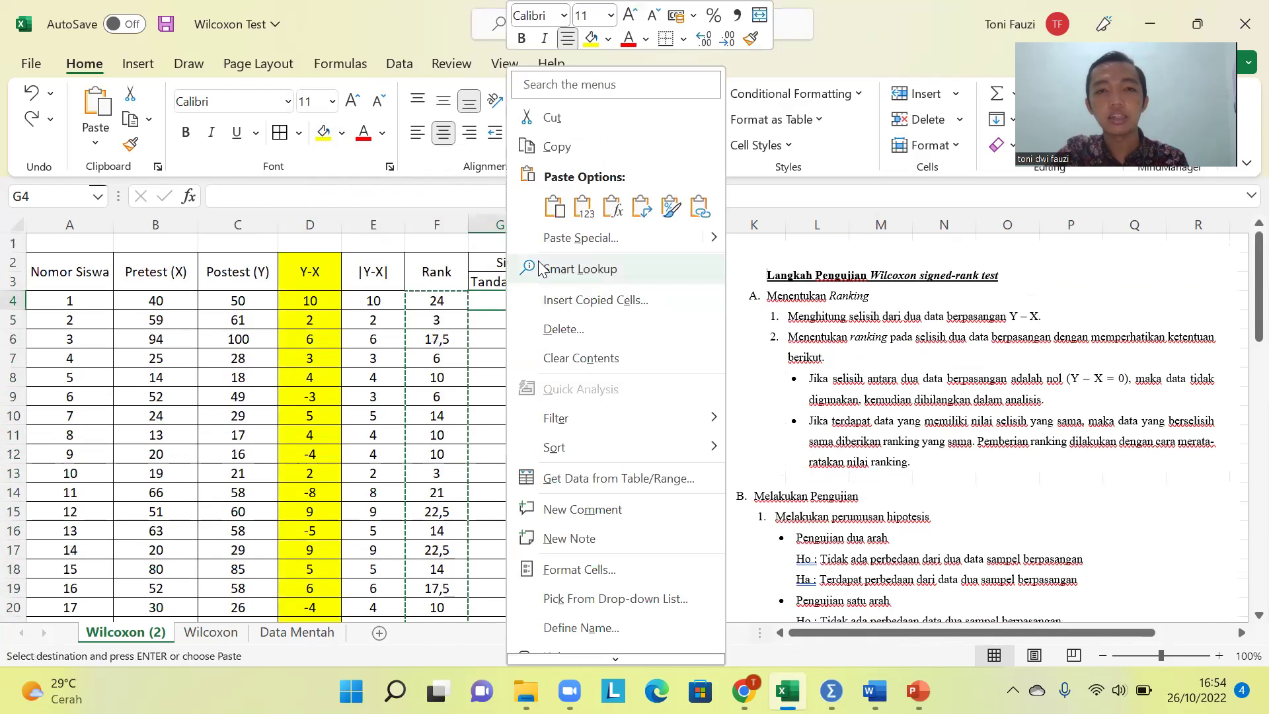
left_click(580, 217)
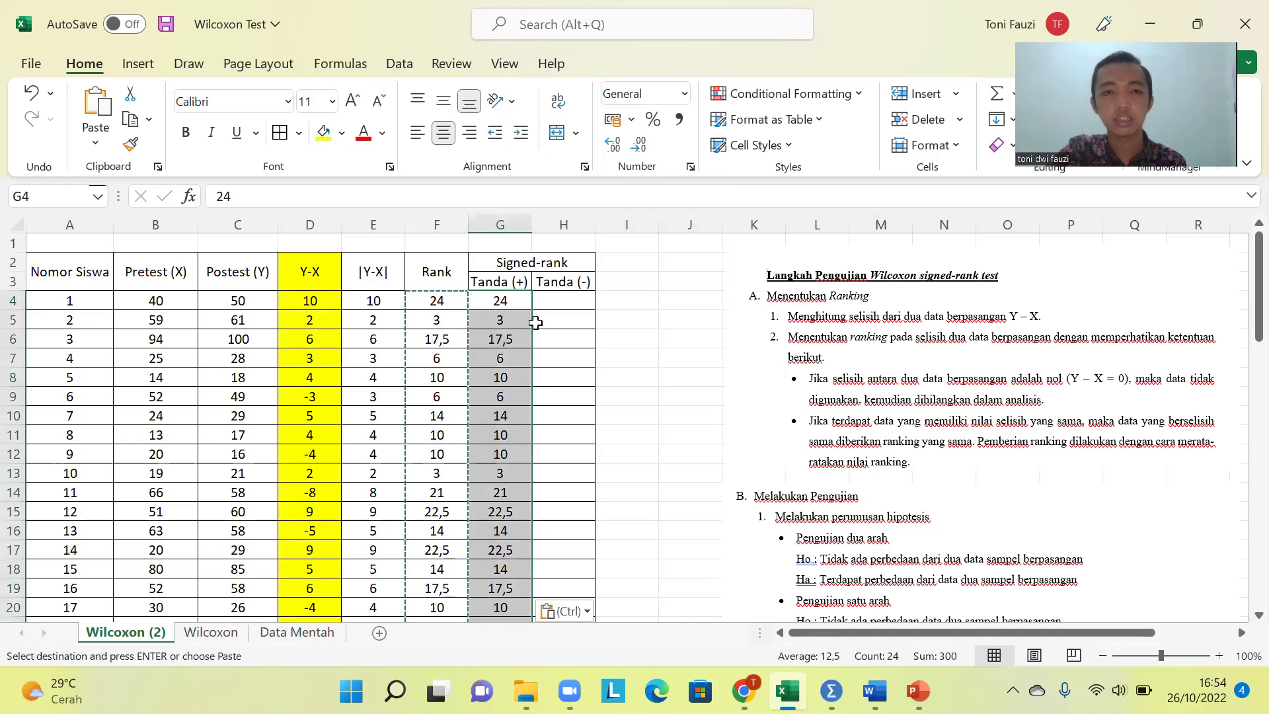
- Move student 6's rank from G9 to H9 in the Tanda (-) column, since its difference is negative
left_click(495, 302)
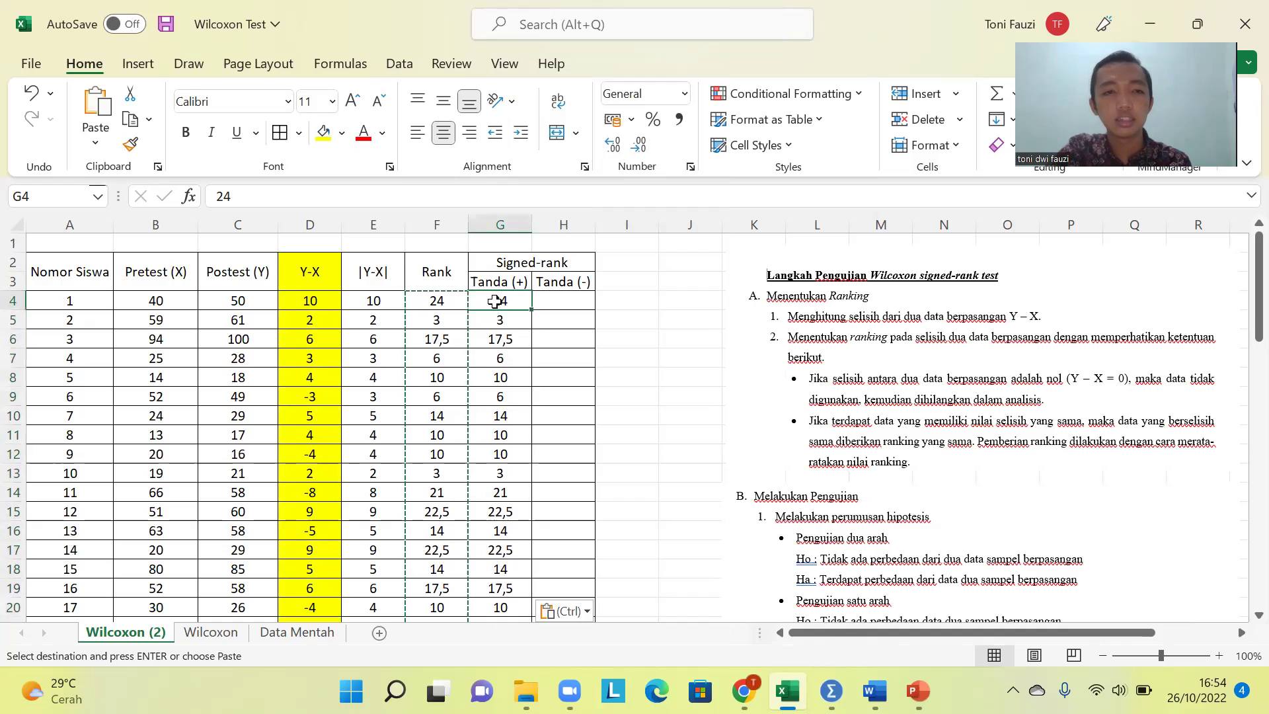
left_click(505, 341)
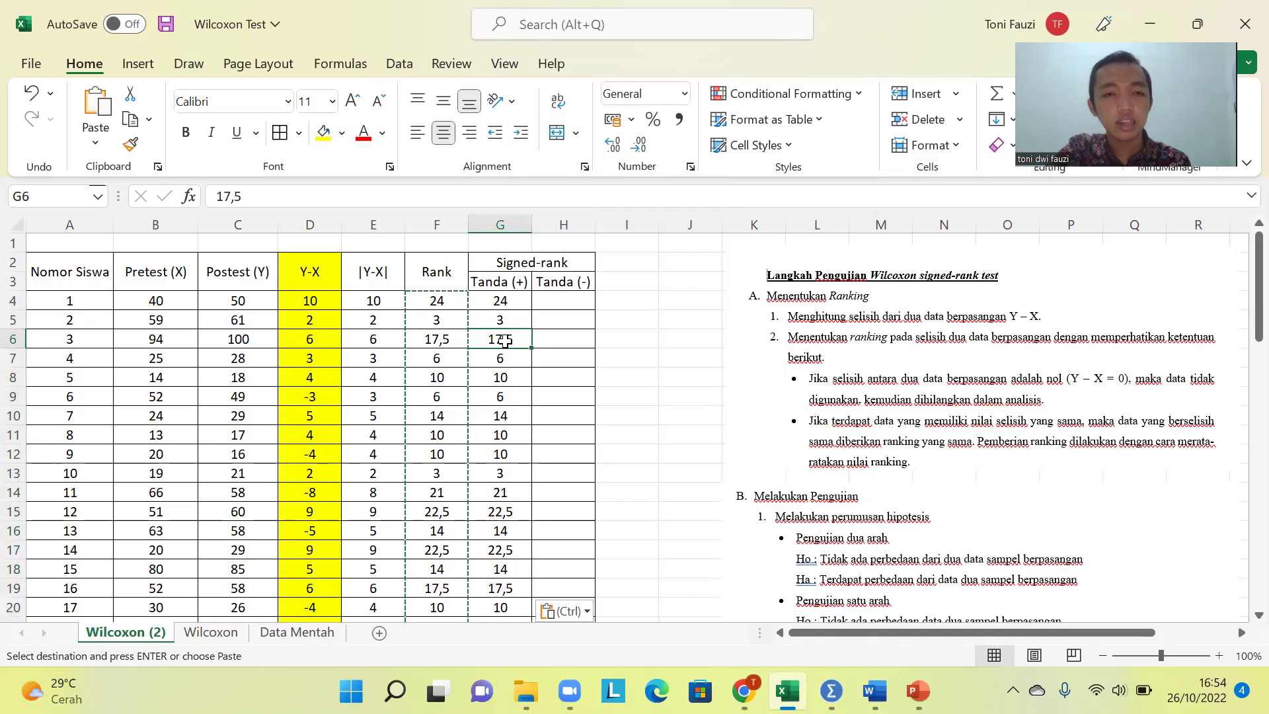
left_click(507, 394)
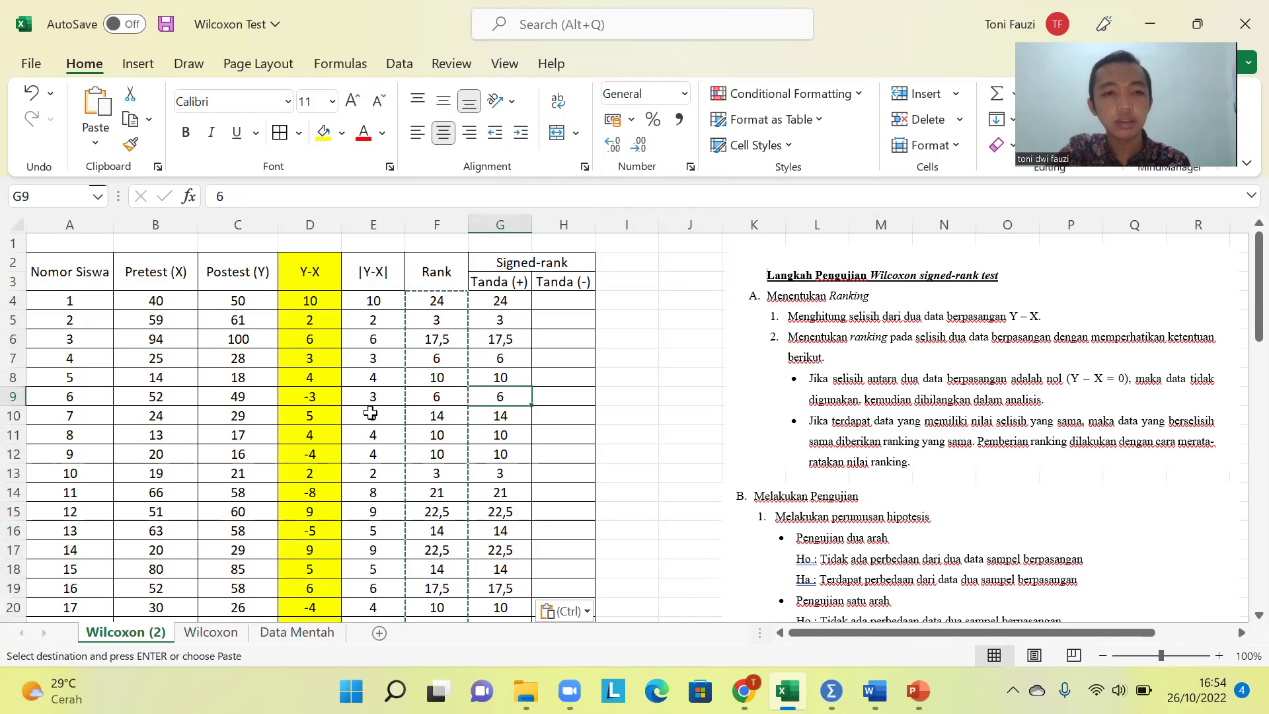
left_click(313, 399)
left_click(489, 397)
key("ctrl+c")
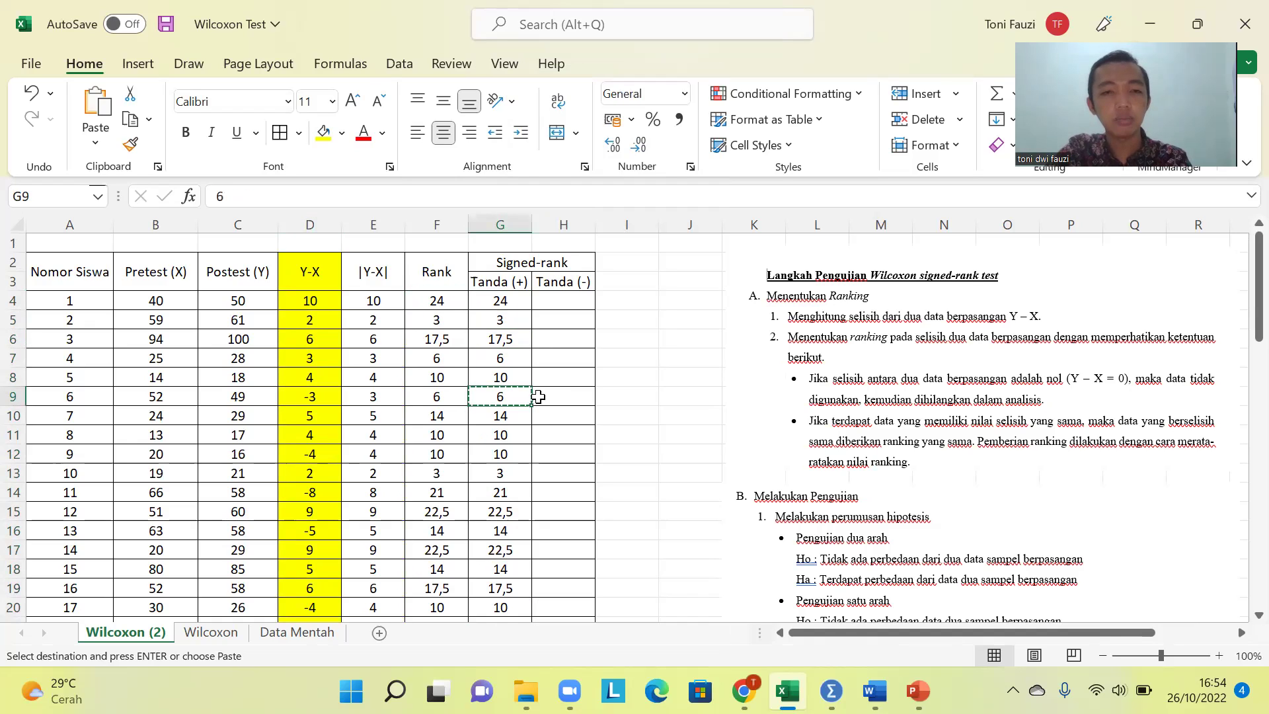
left_click(548, 394)
key("ctrl+v")
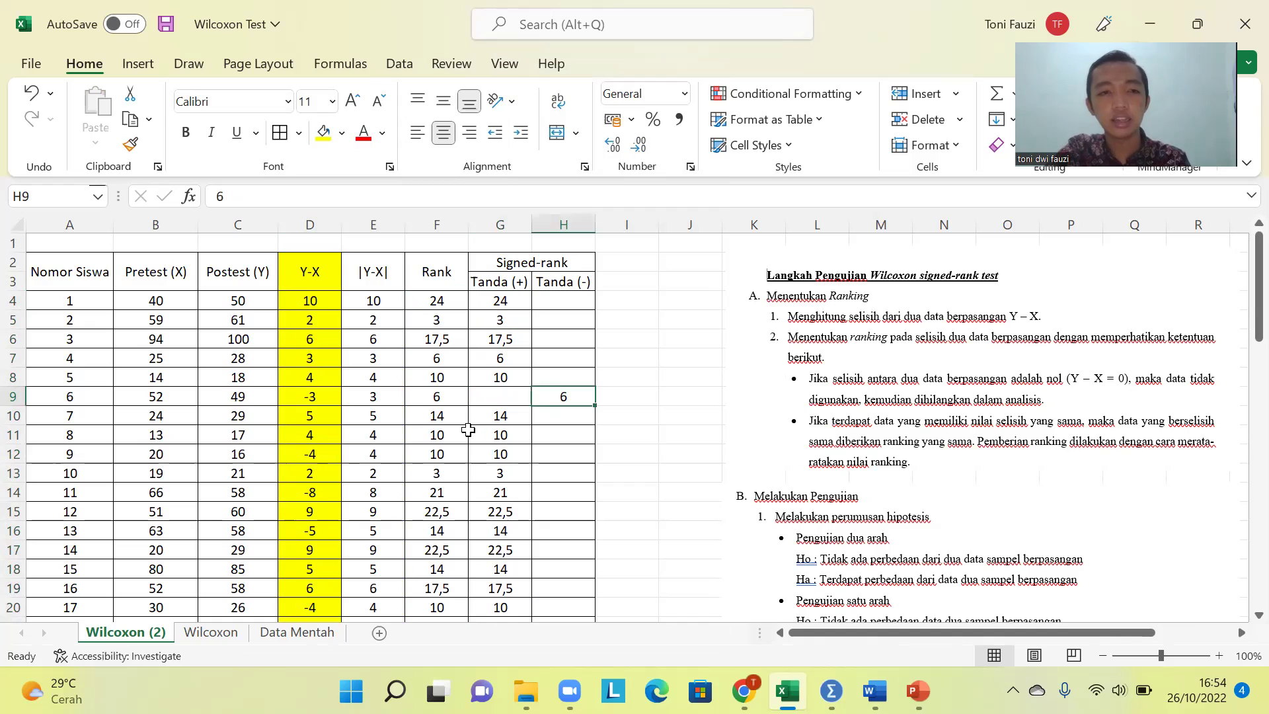
- Move student 9's rank for the negative difference from G12 to H12 under Tanda (-)
left_click(335, 452)
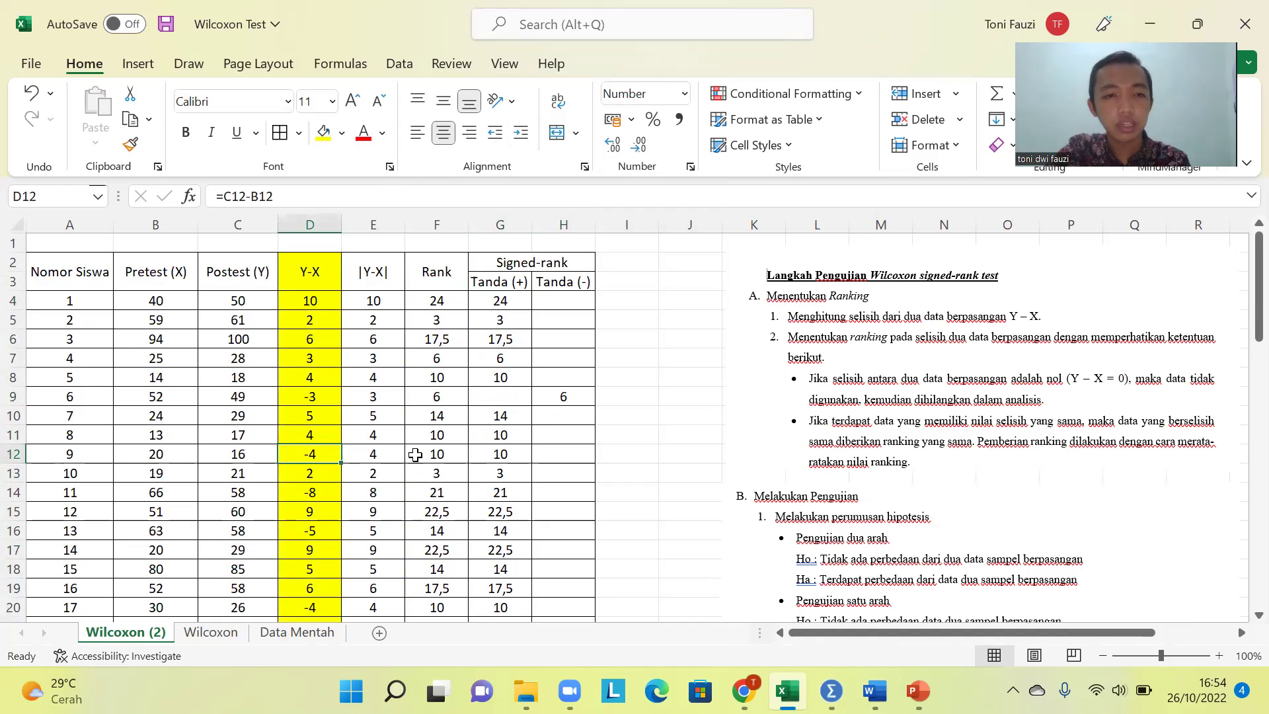
left_click(507, 455)
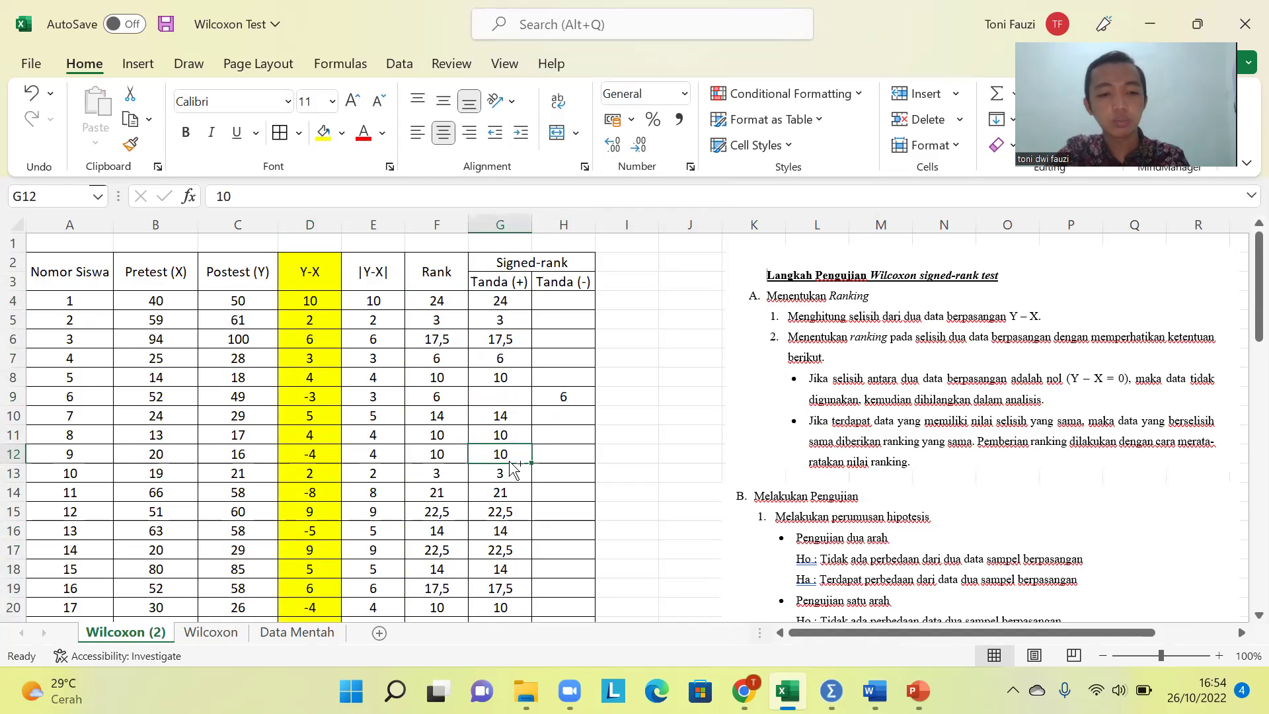
key("ctrl+x")
left_click(550, 457)
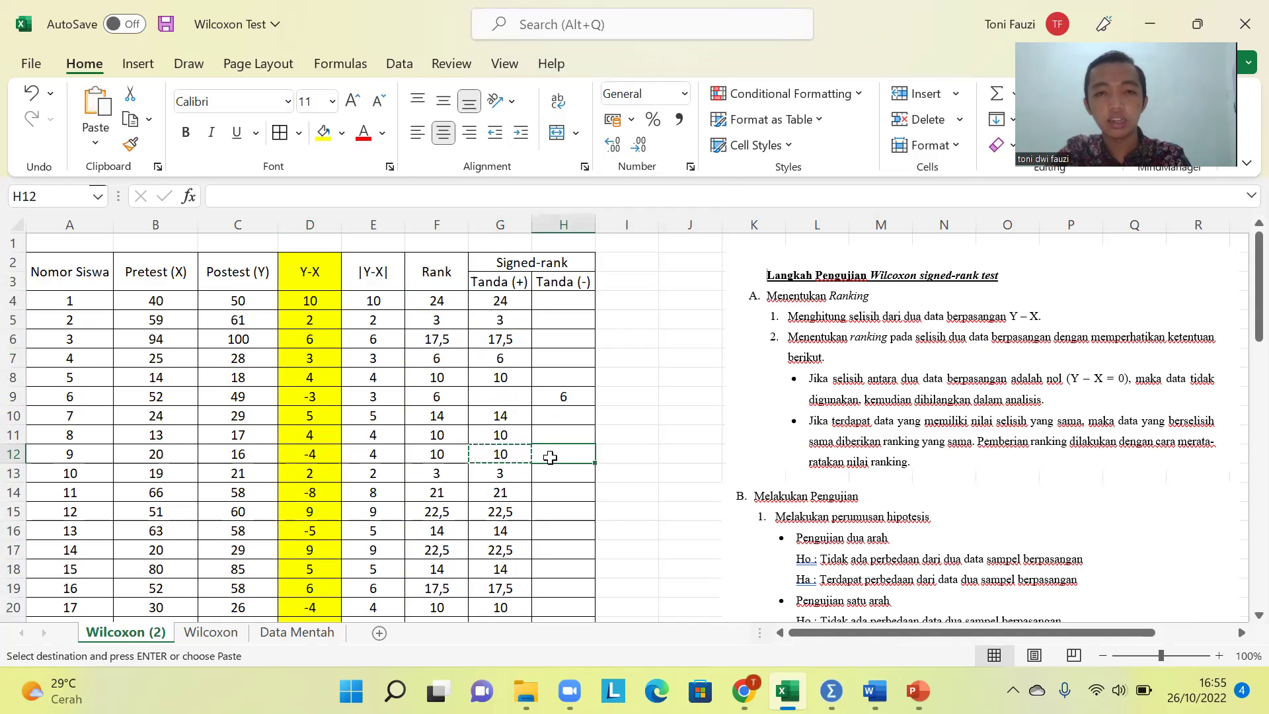
key("ctrl+v")
- Move student 11's rank for the negative difference from G14 to H14 under Tanda (-)
scroll(550, 457, "down", 1)
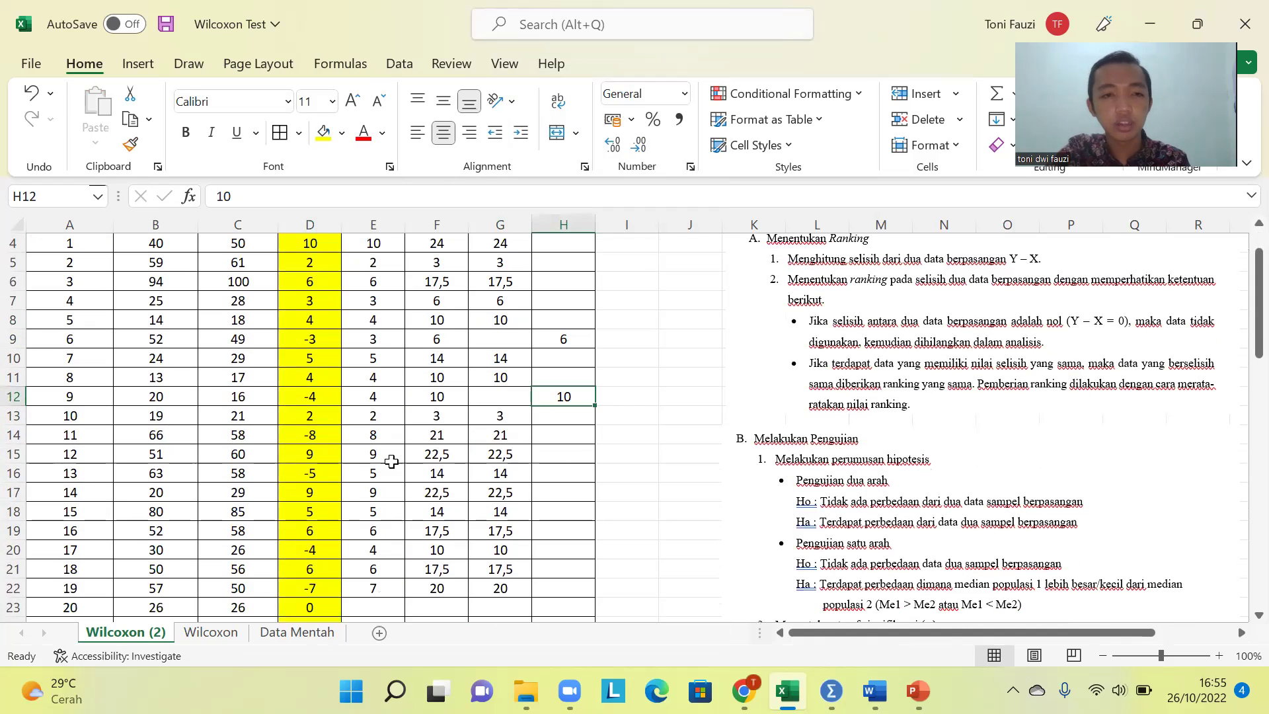
left_click(329, 436)
left_click(499, 433)
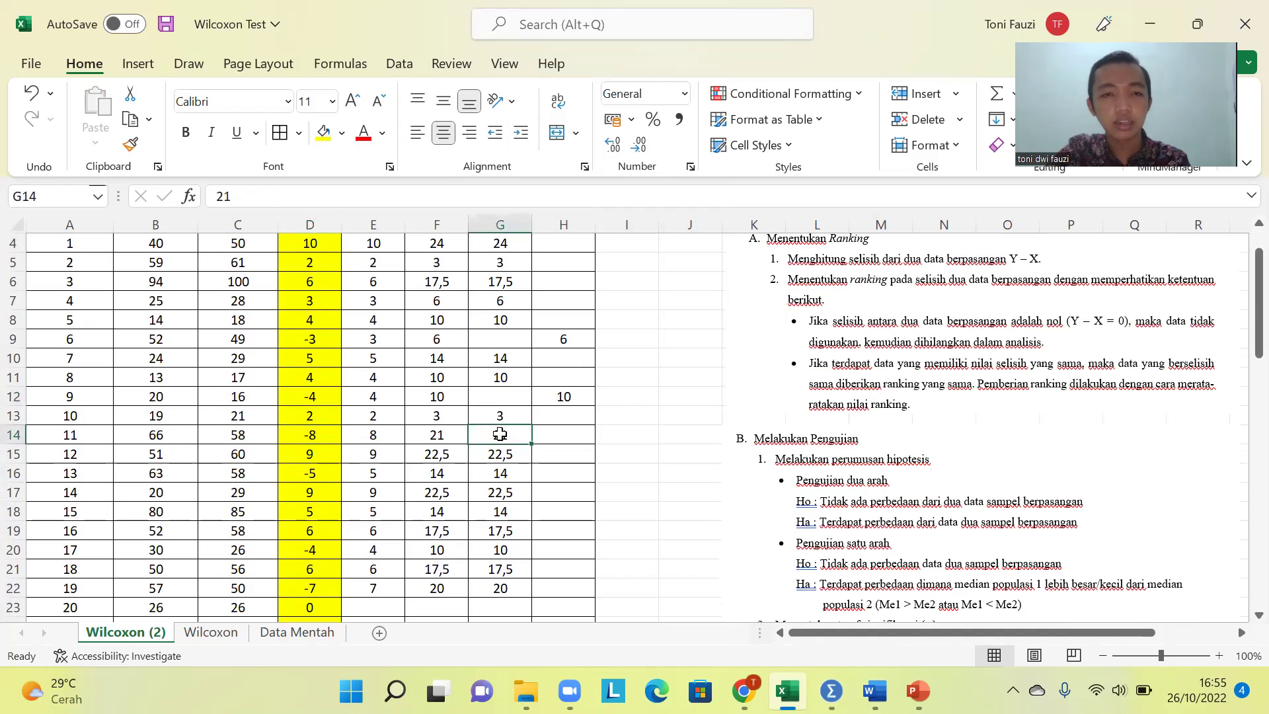
key("ctrl+x")
left_click(569, 439)
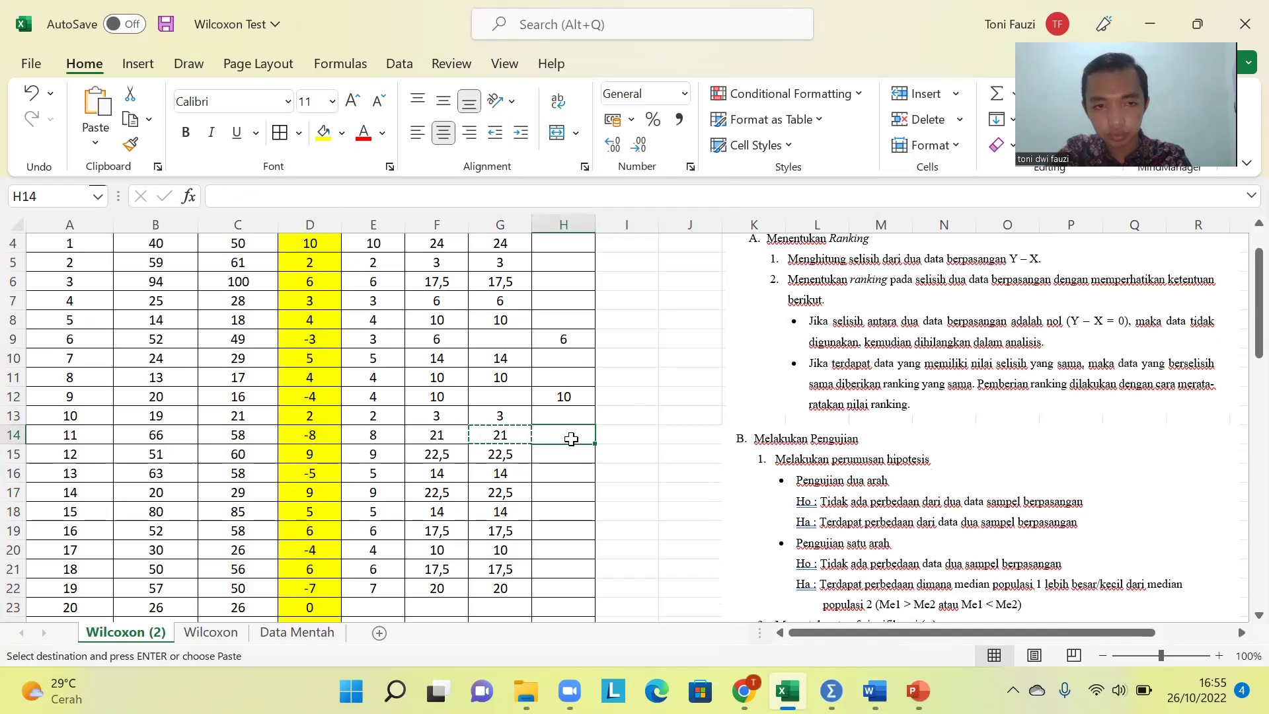
key("ctrl+v")
- Move student 13's rank for the negative difference from G16 to H16 under Tanda (-)
left_click(318, 475)
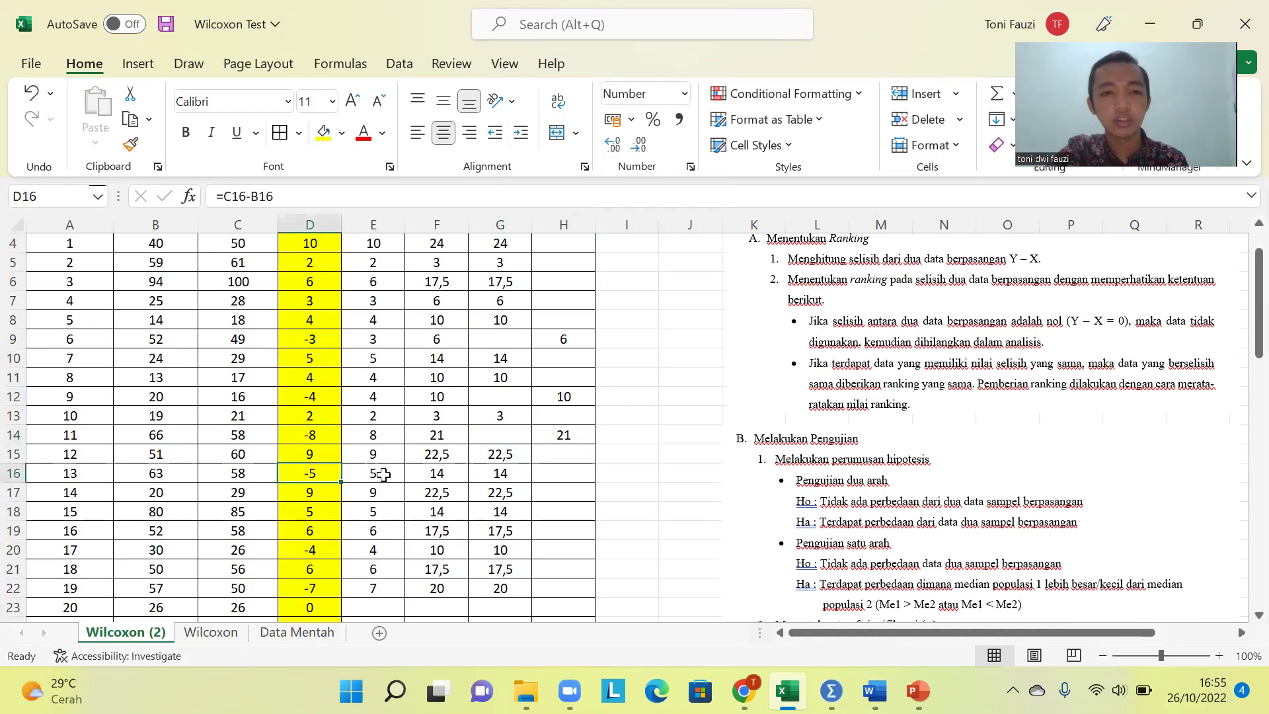
left_click(512, 474)
key("ctrl+x")
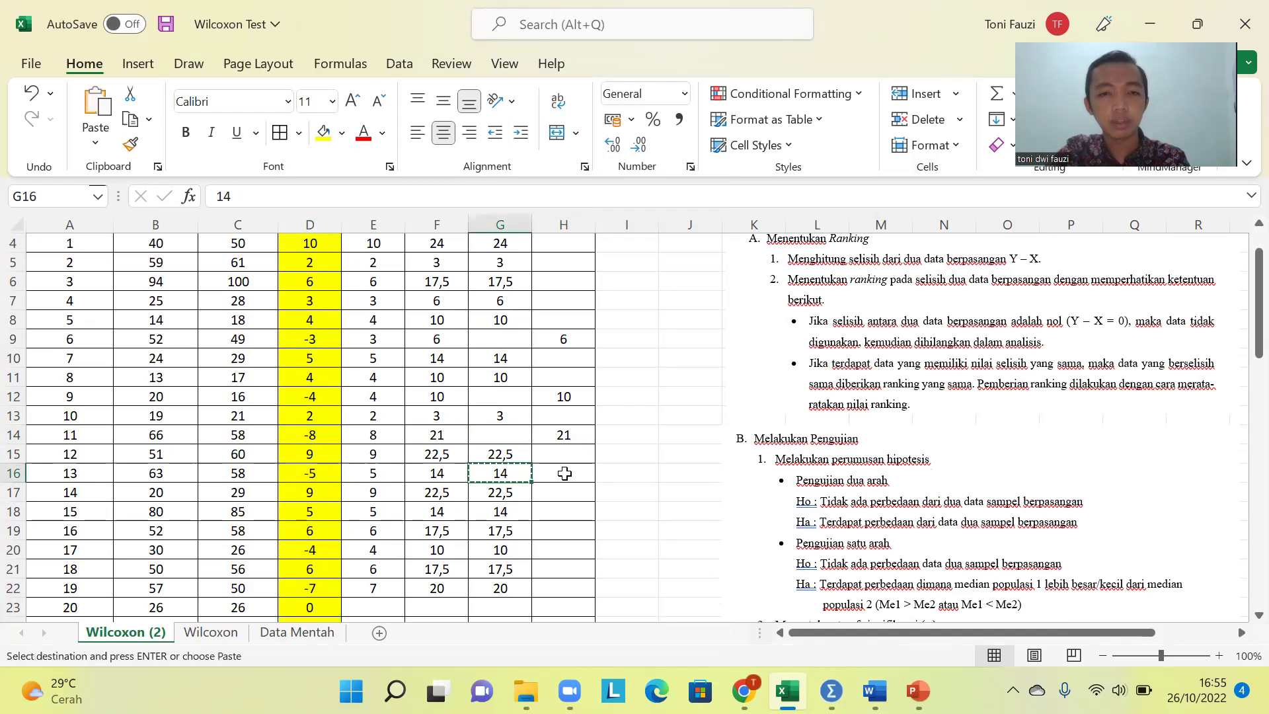
left_click(565, 473)
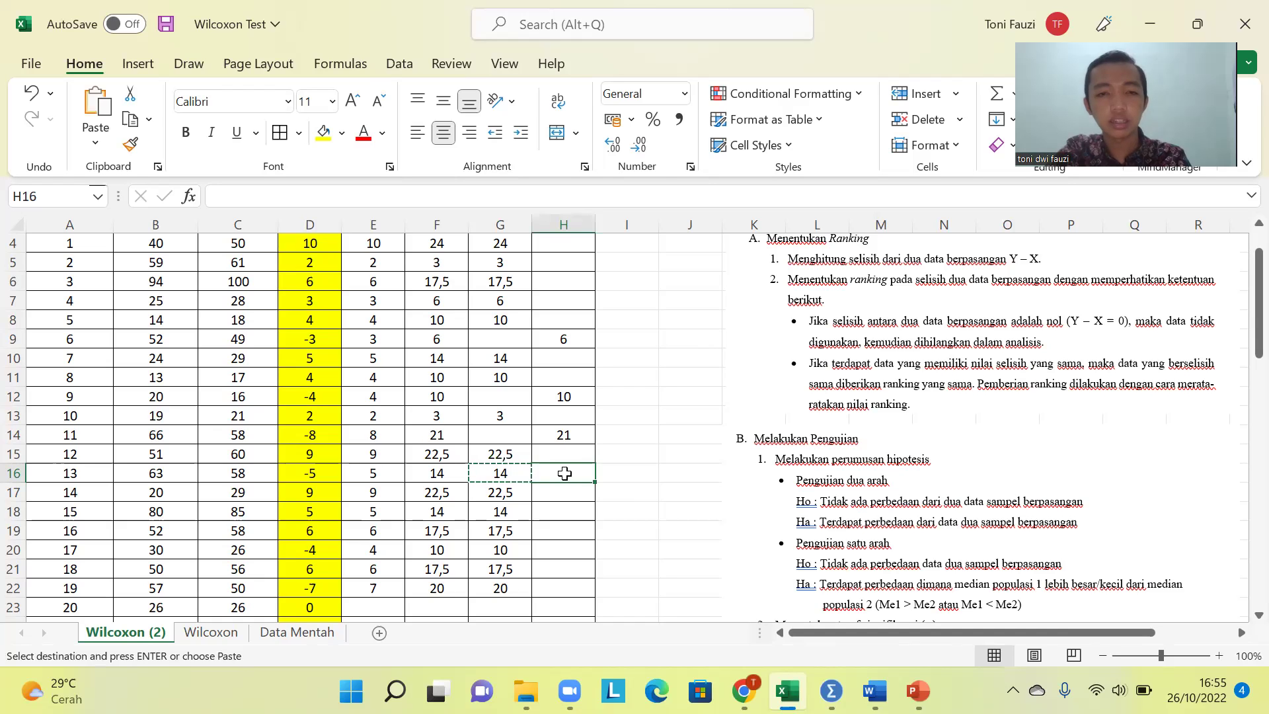
key("ctrl+v")
- Move student 17's rank for the negative difference from G20 to H20 under Tanda (-)
scroll(565, 474, "down", 1)
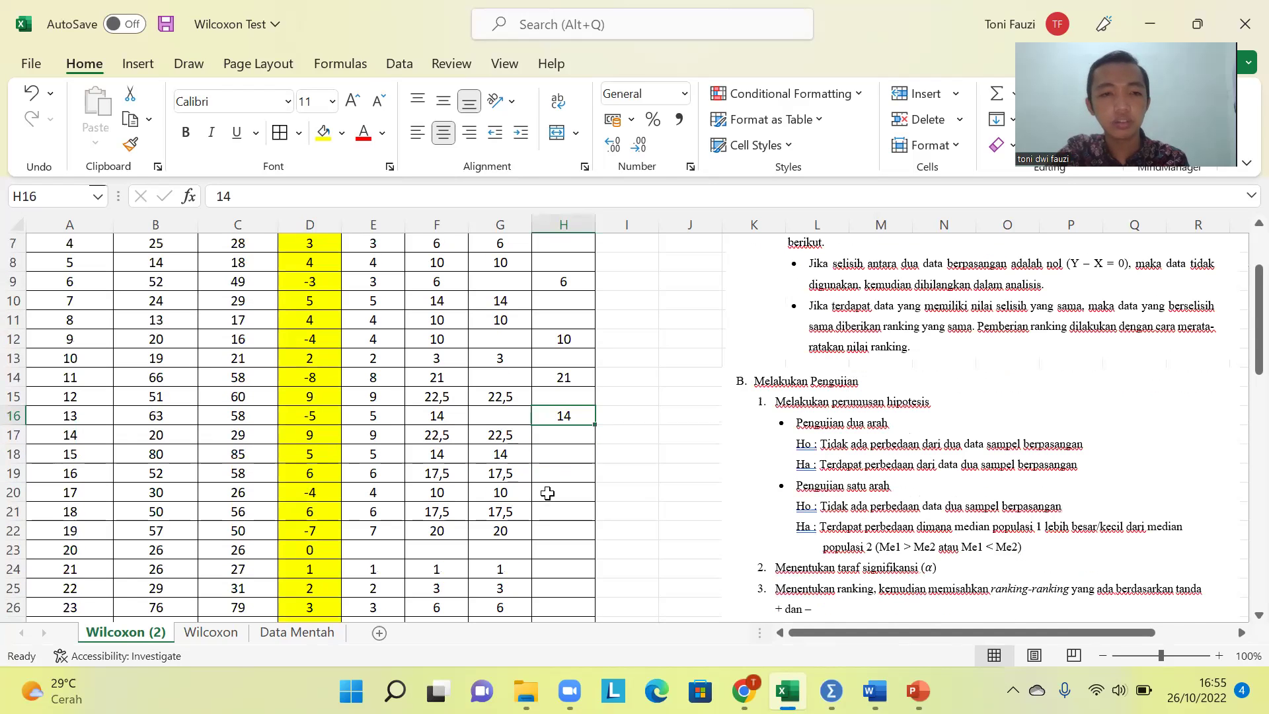
left_click(503, 495)
left_click(321, 490)
left_click(482, 489)
key("ctrl+x")
left_click(563, 494)
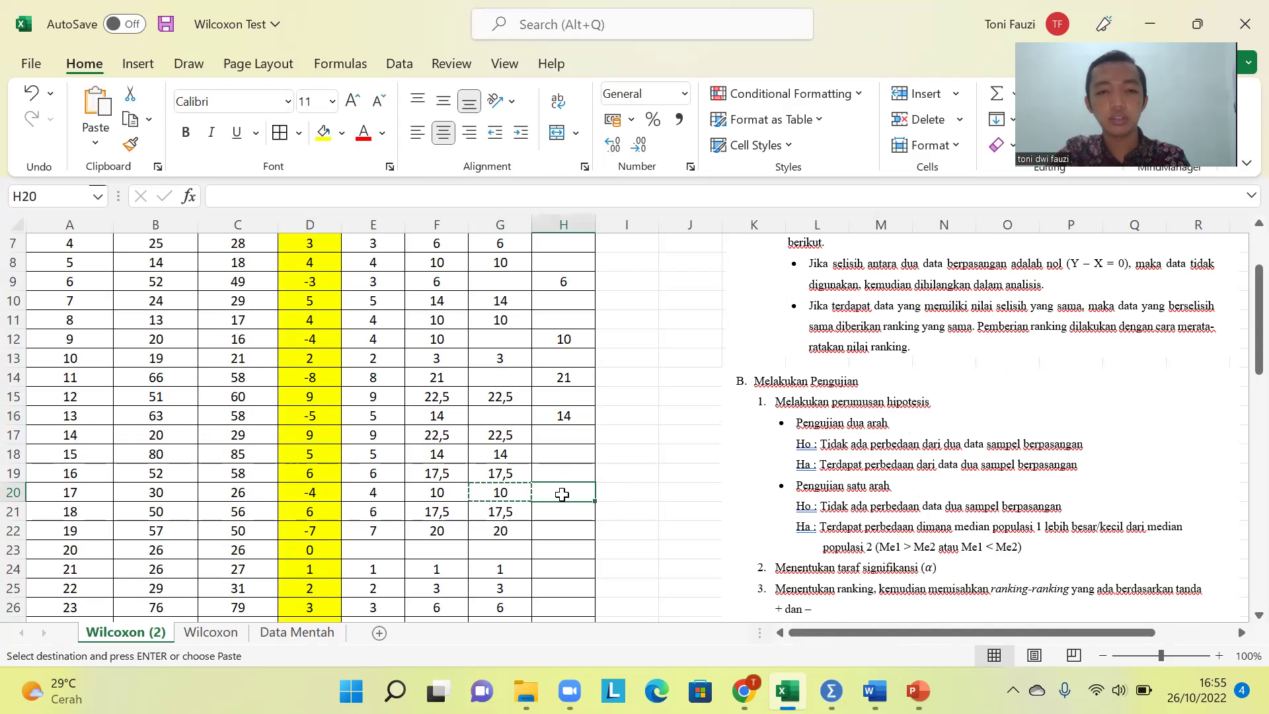
key("ctrl+v")
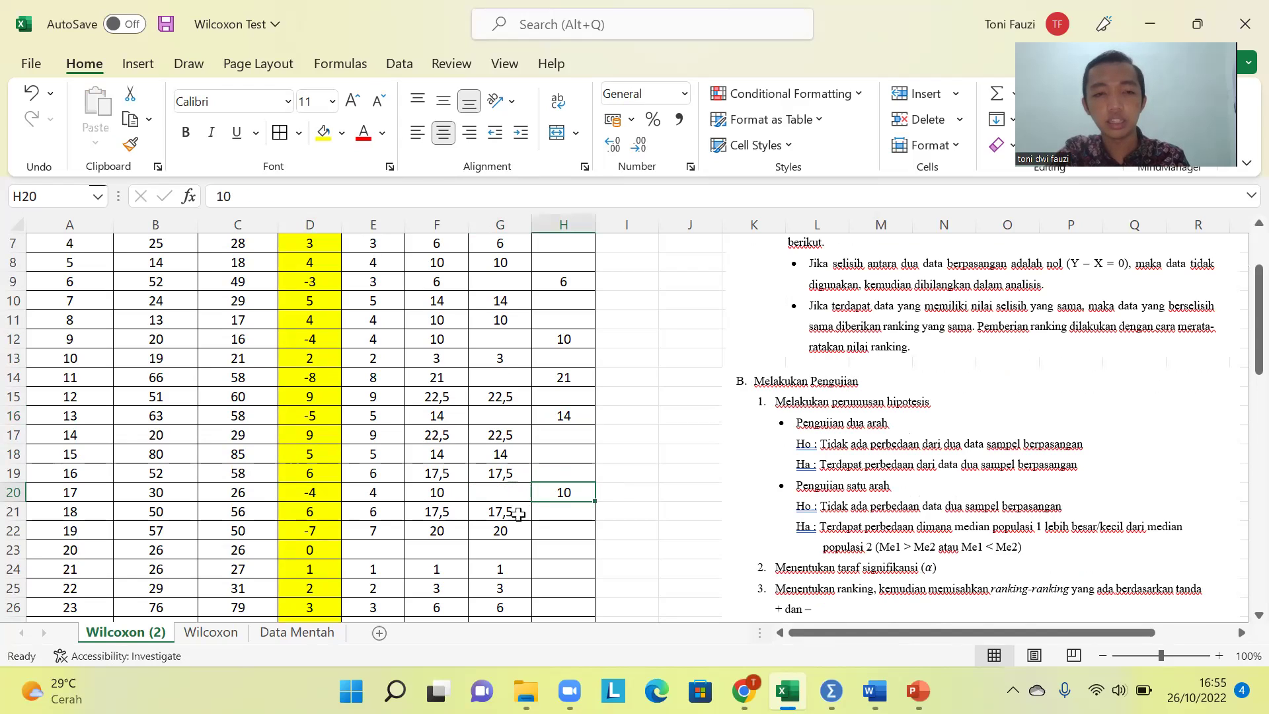
- Move student 19's rank for the negative difference from G22 to H22 under Tanda (-)
left_click(314, 538)
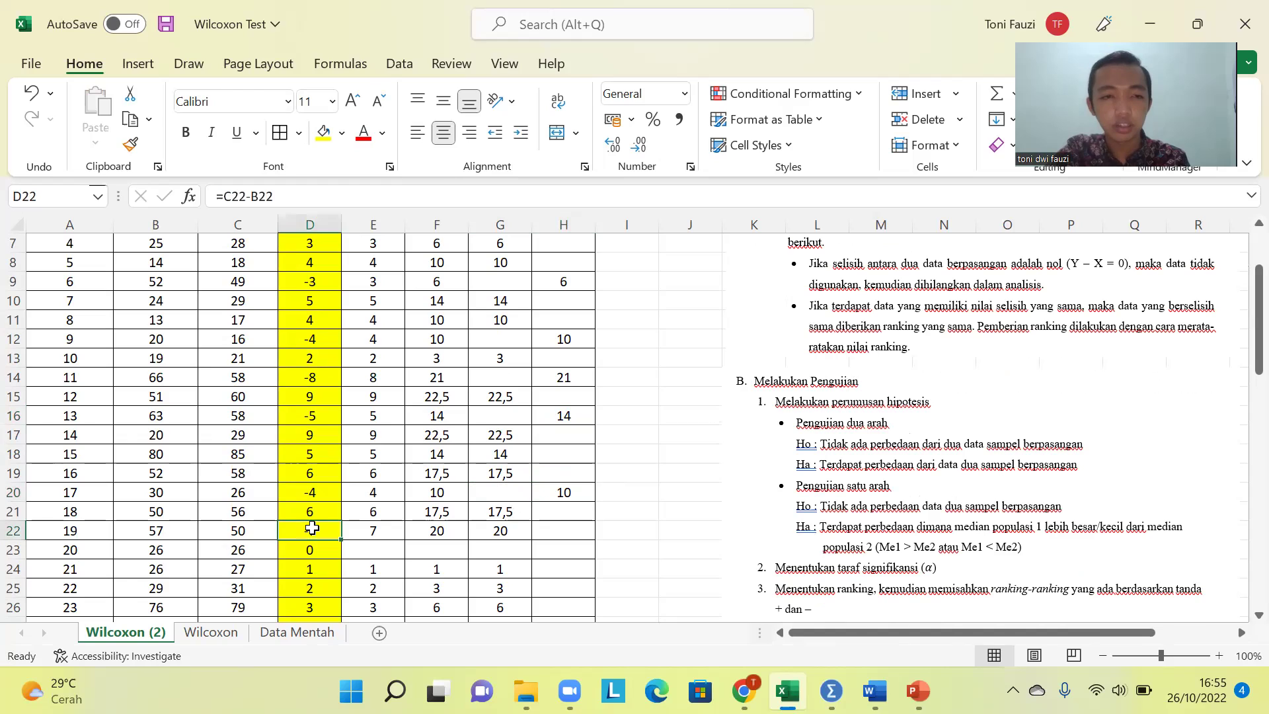
left_click(500, 534)
key("ctrl+x")
left_click(572, 531)
key("ctrl+v")
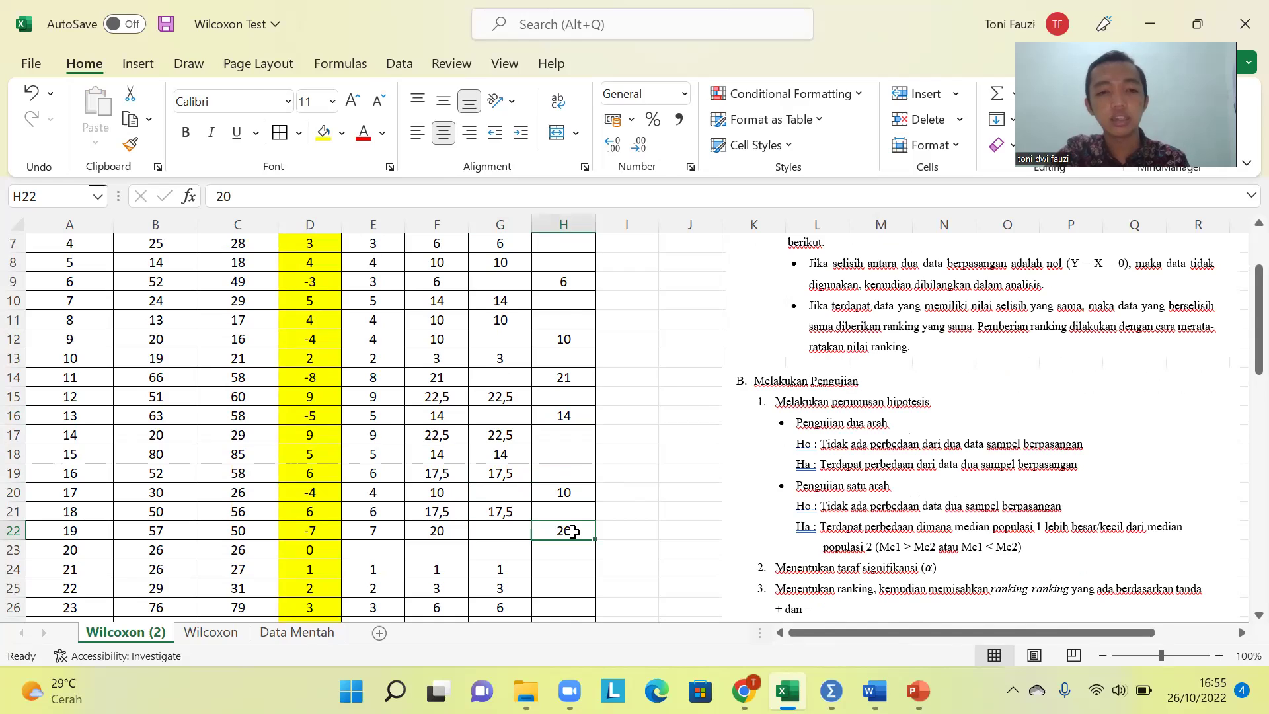
- Move student 25's rank for the negative difference from G28 to H28 under Tanda (-)
scroll(572, 531, "down", 1)
left_click(507, 588)
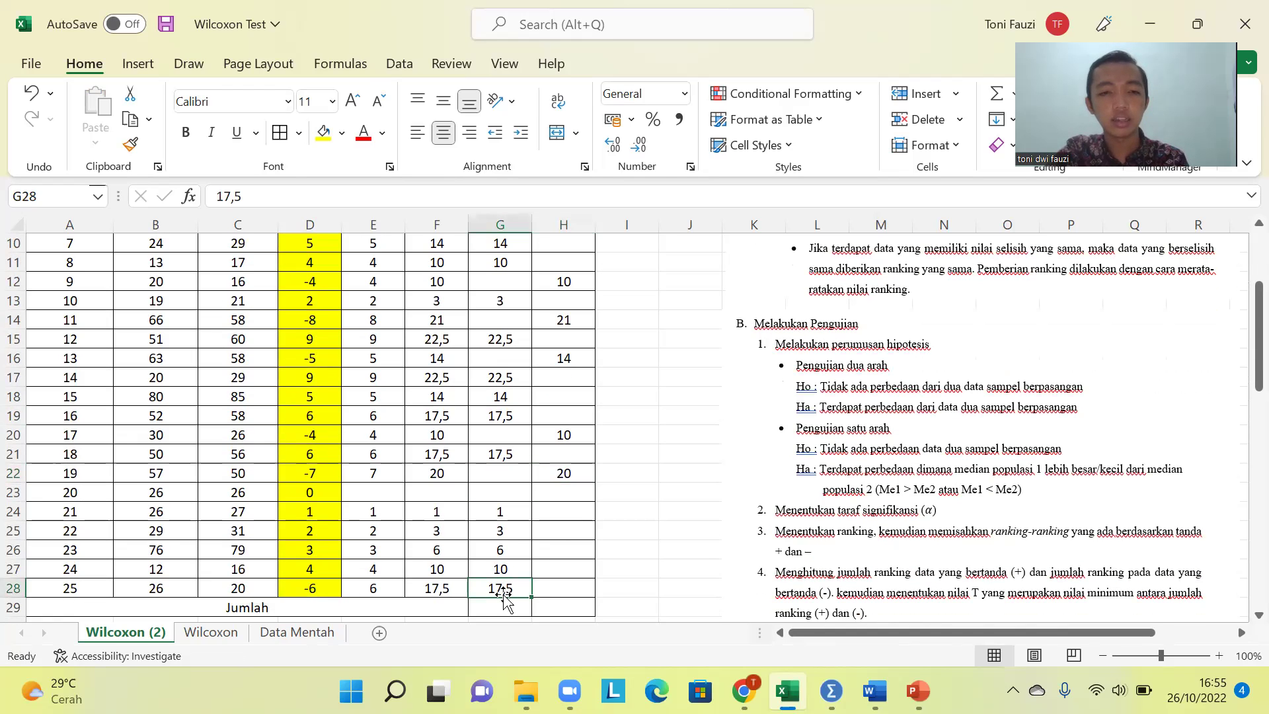
key("ctrl+x")
left_click(555, 588)
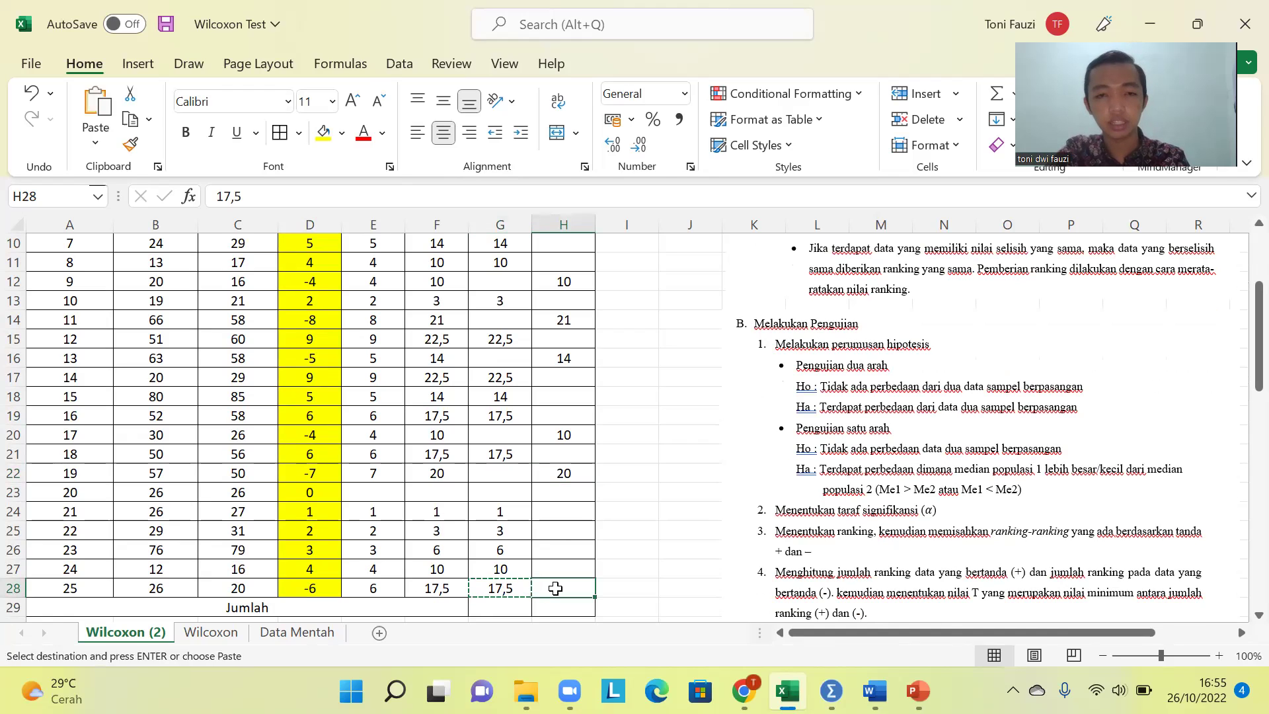
key("ctrl+v")
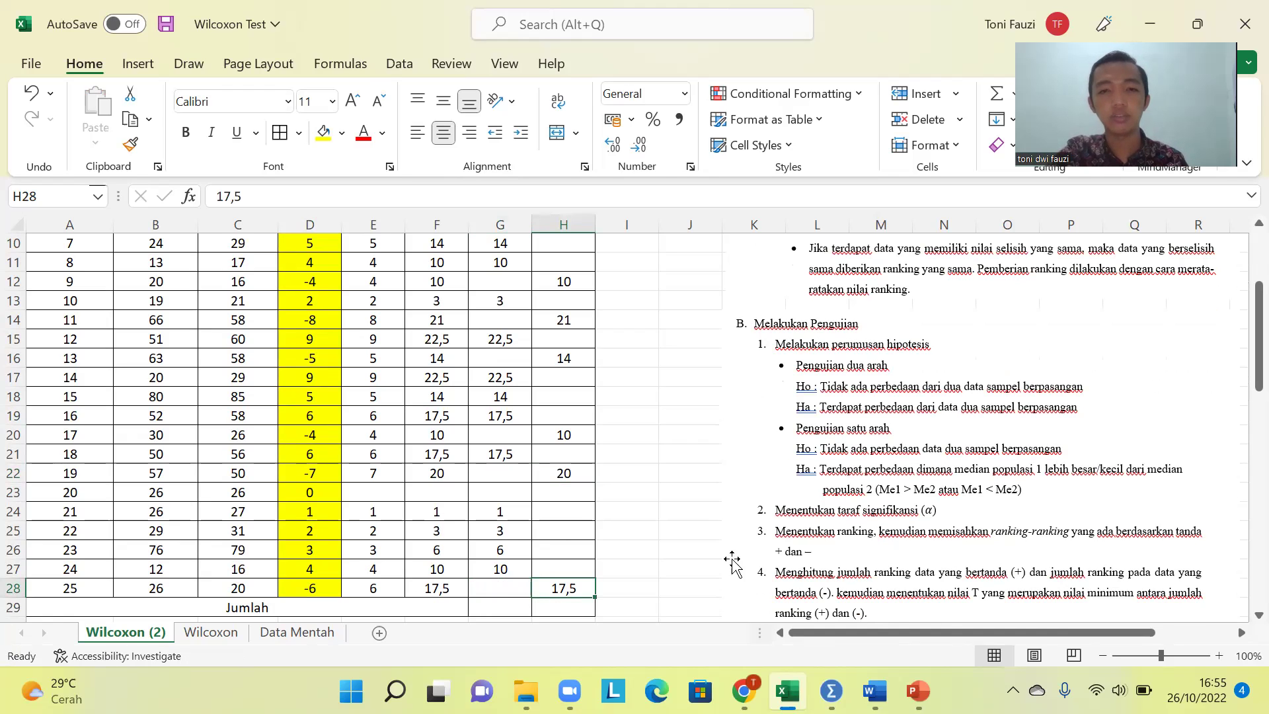
- Total the positive ranks in G29 of the Jumlah row with a SUM formula over G4:G28
scroll(871, 506, "down", 1)
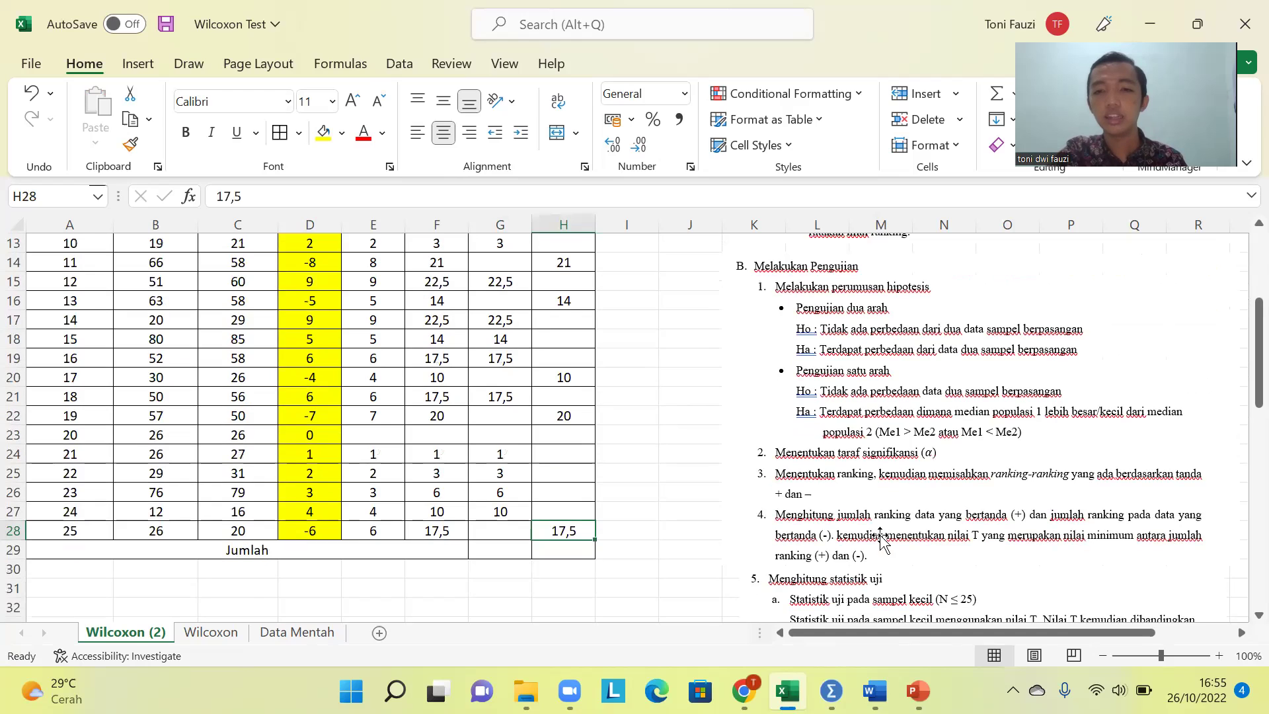
scroll(879, 545, "down", 1)
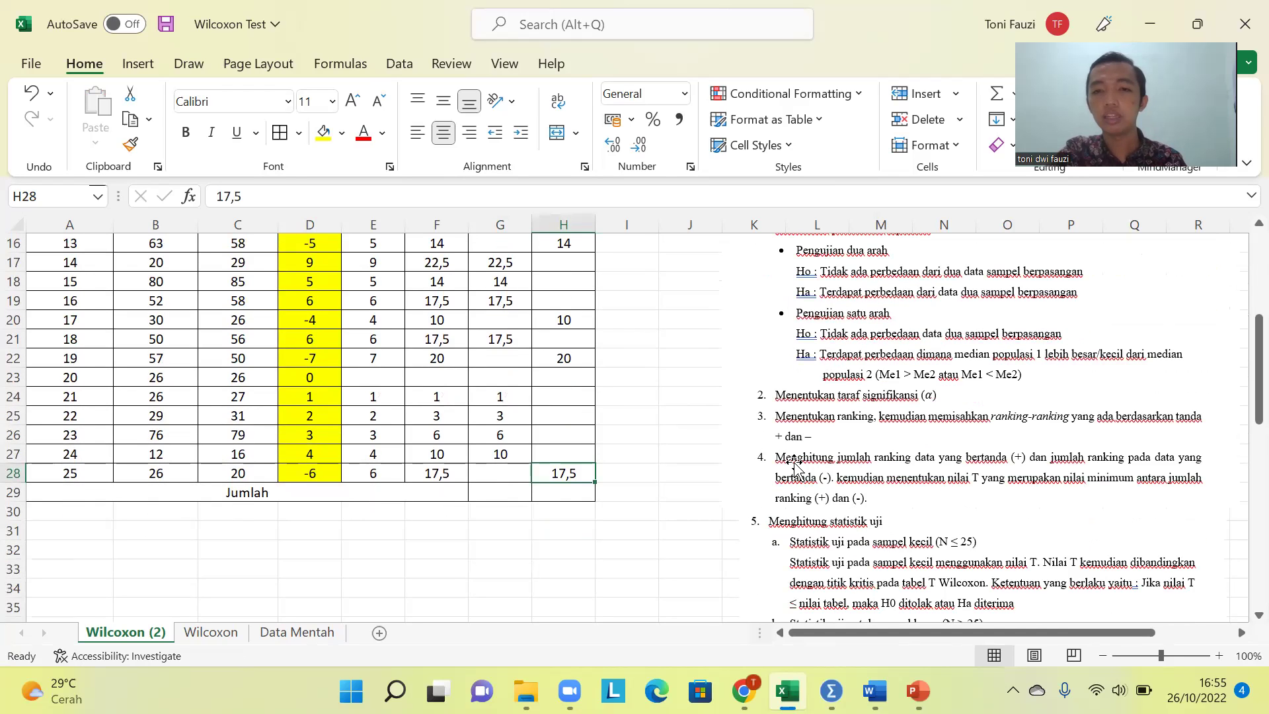
left_click(497, 489)
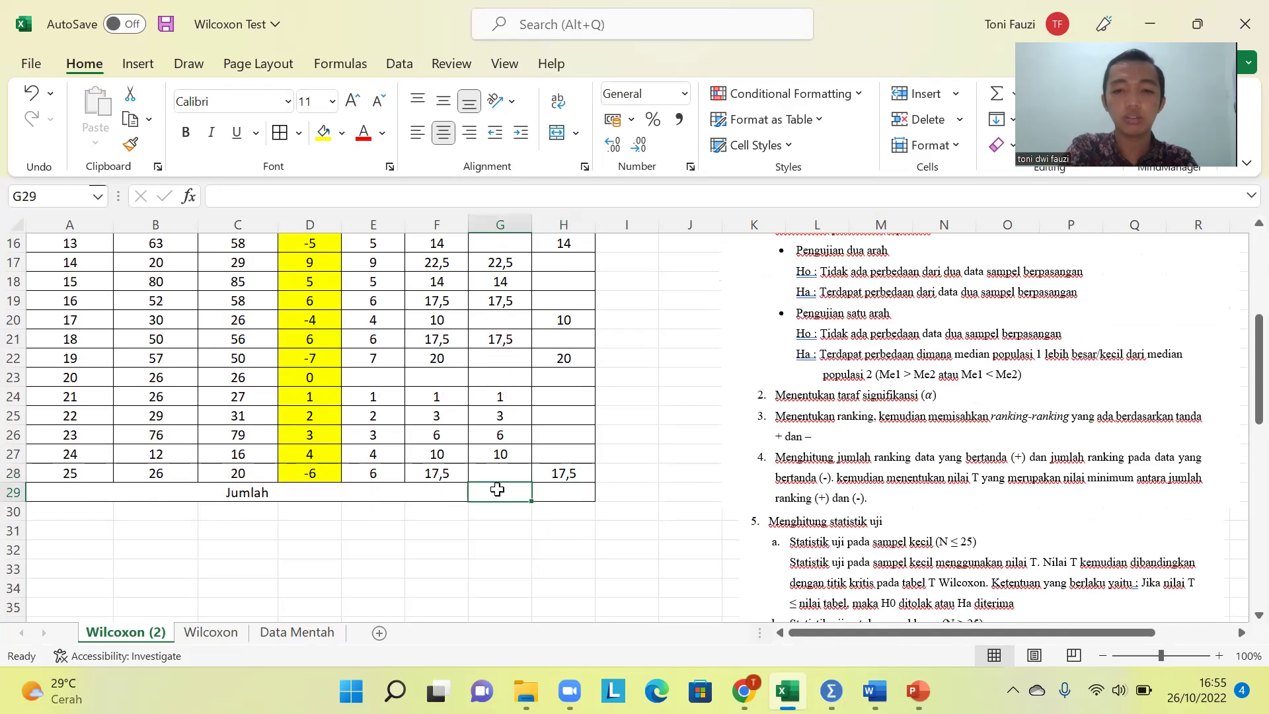
type("=su")
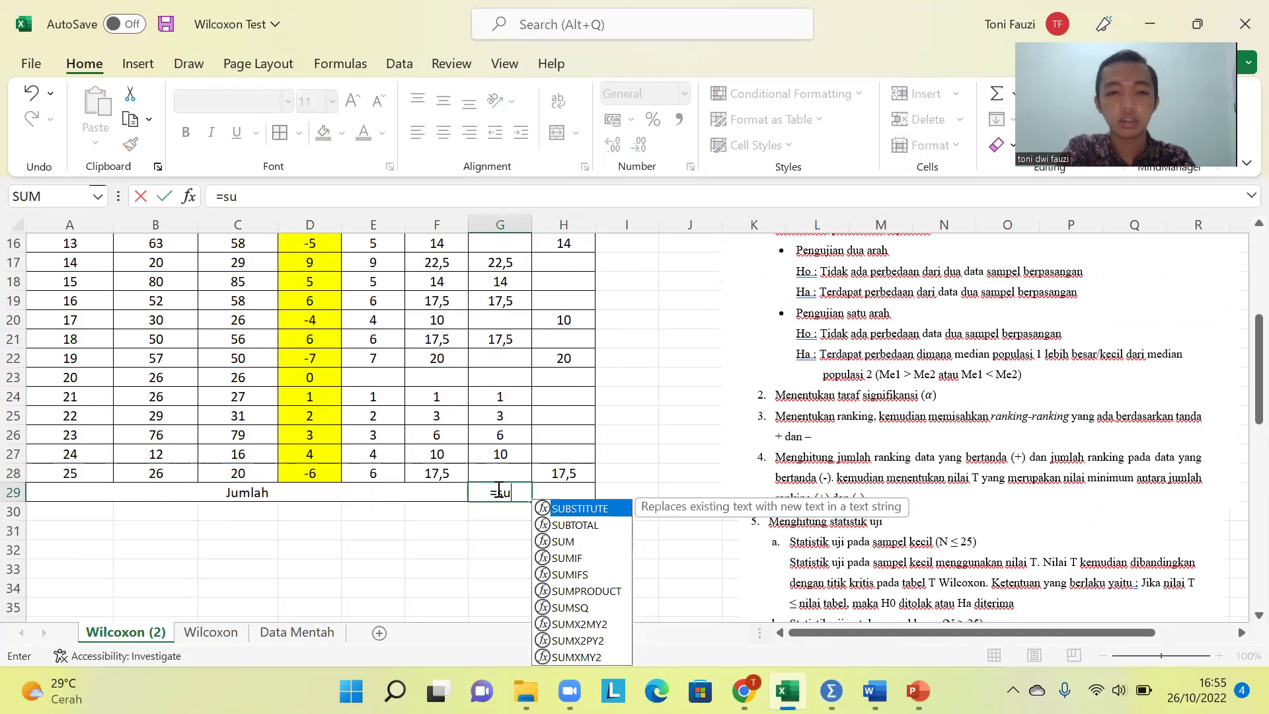
type("m(")
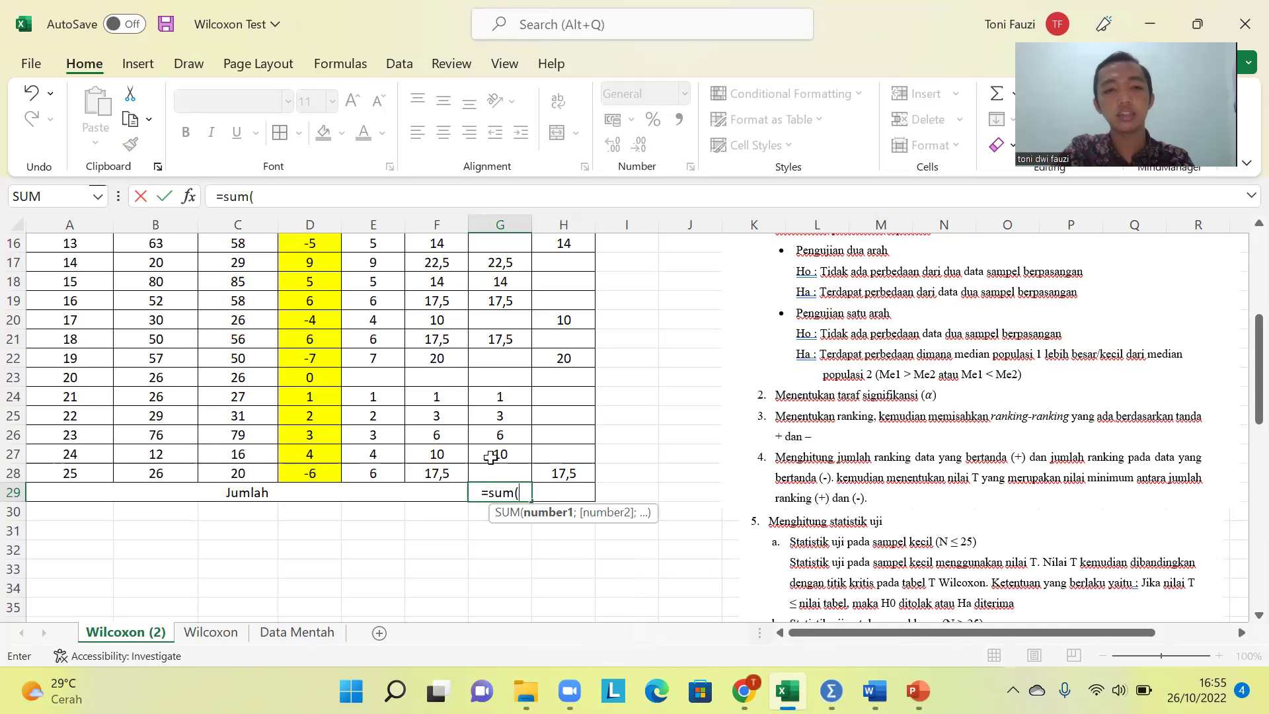
scroll(470, 442, "up", 5)
left_click_drag(491, 303, 515, 550)
key("Return")
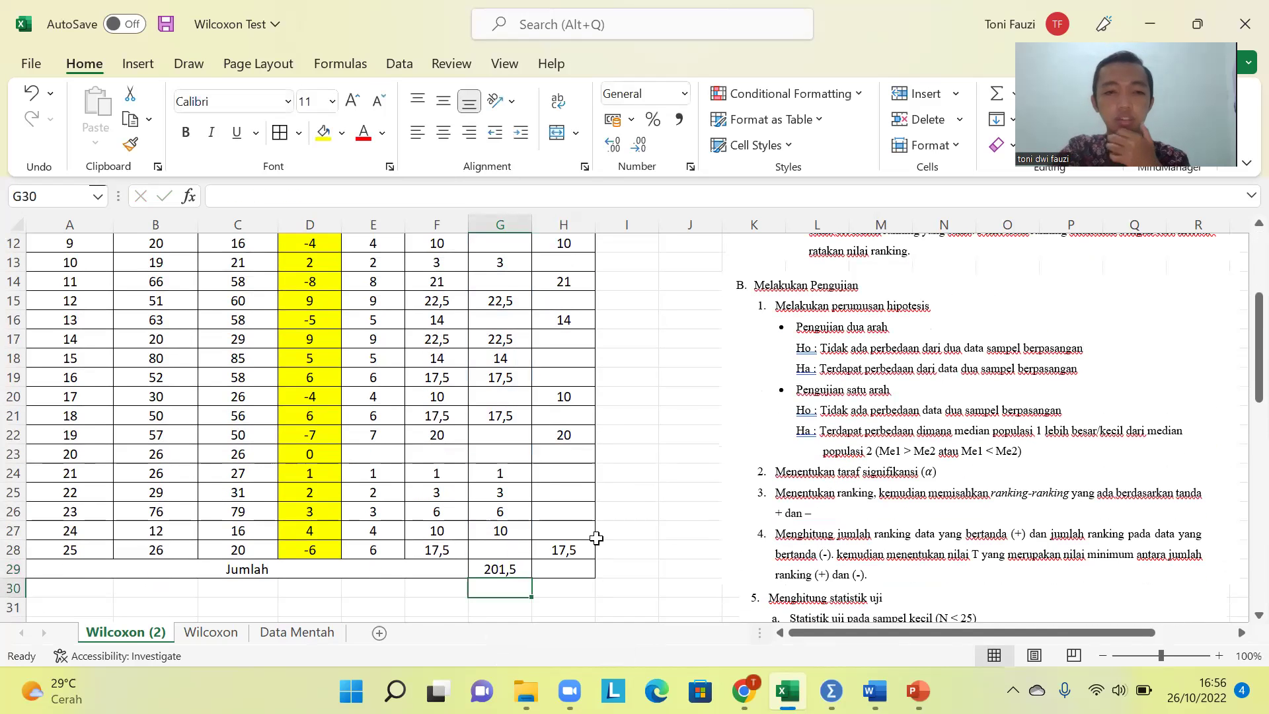
- Total the negative ranks in H29 of the Jumlah row with a SUM formula over H4:H28
scroll(501, 512, "up", 1)
scroll(501, 512, "down", 2)
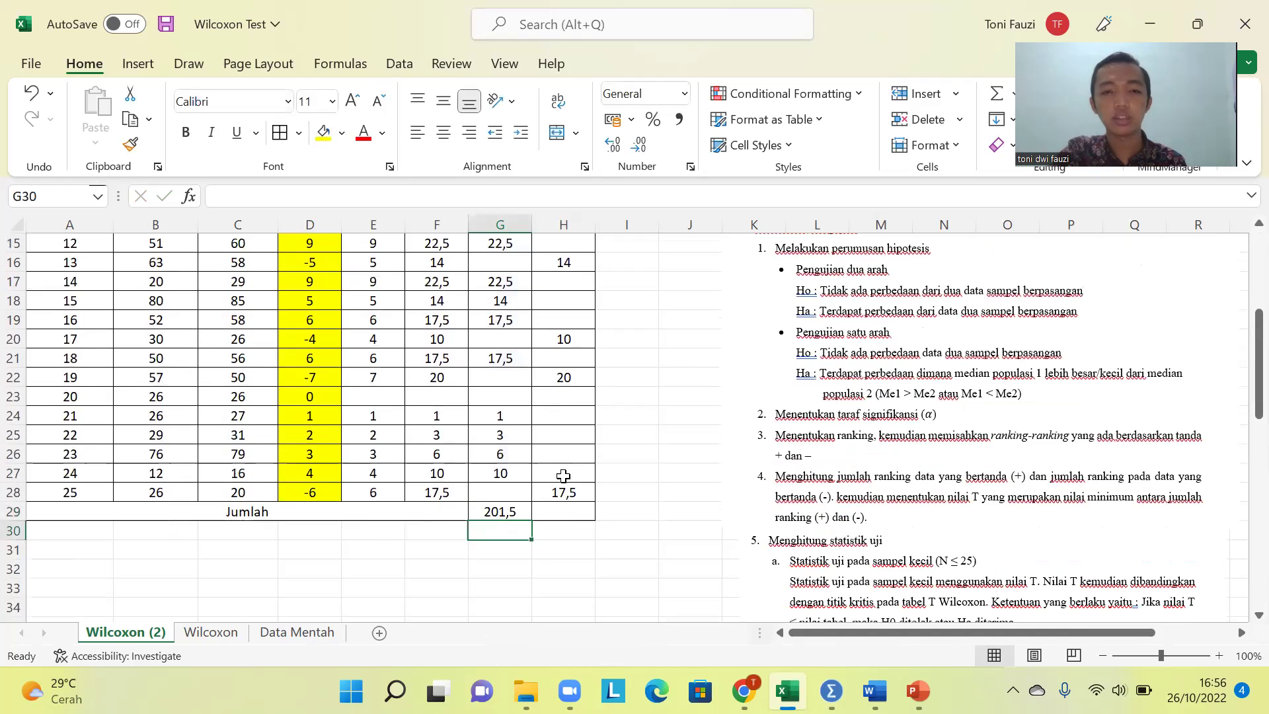
left_click(569, 514)
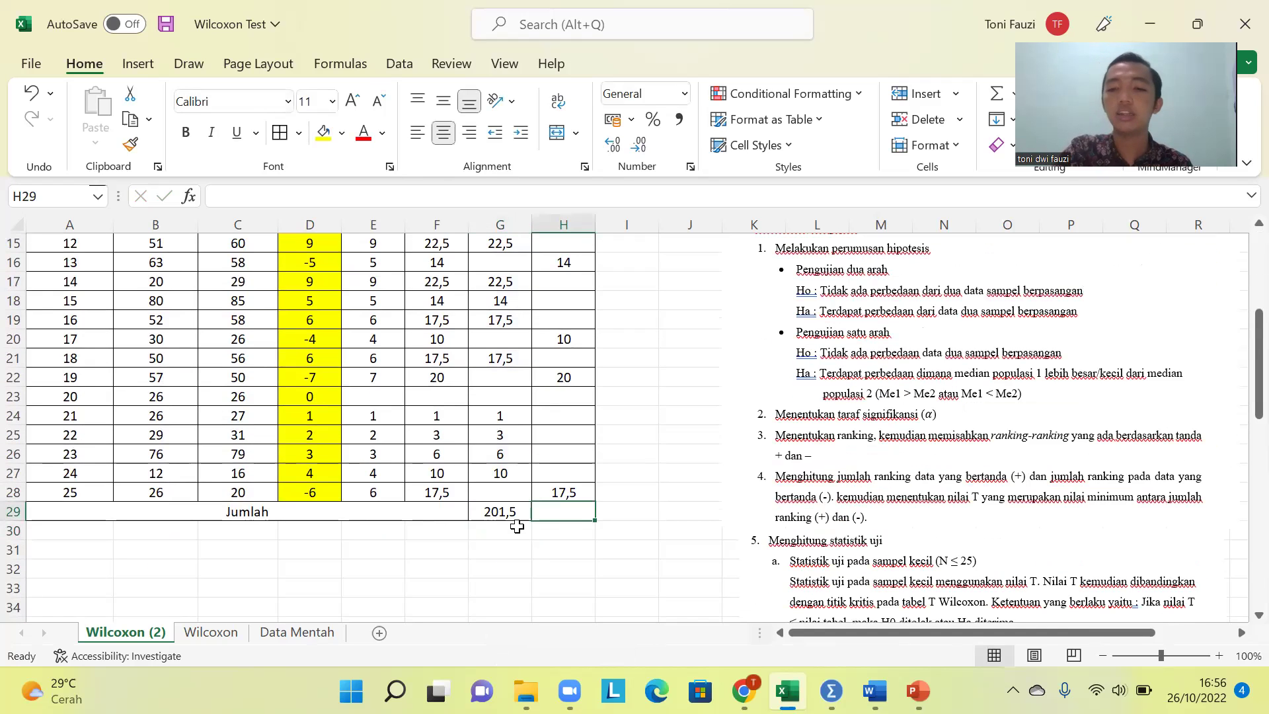
type("=sum(")
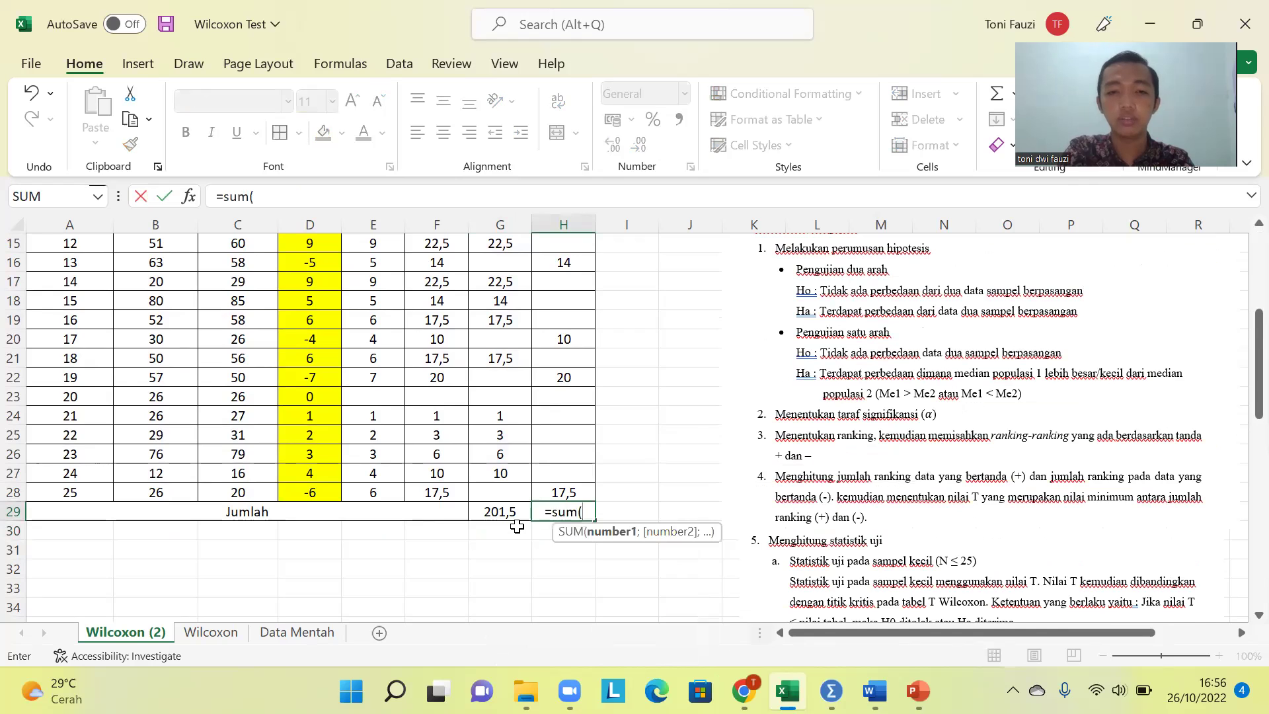
scroll(512, 518, "up", 5)
left_click_drag(550, 308, 559, 569)
key("Return")
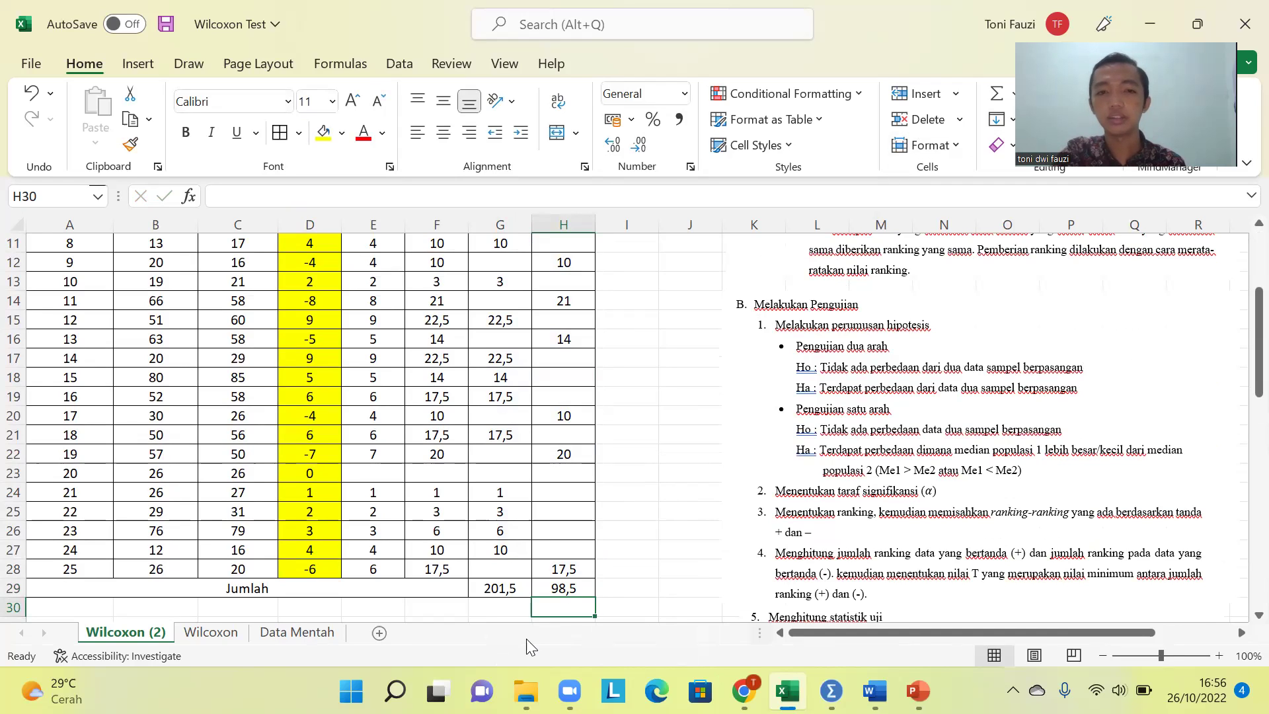
- Compare the rank totals in G29 and H29 against instruction 4, which defines T as the smaller total
left_click(528, 585)
left_click(572, 585)
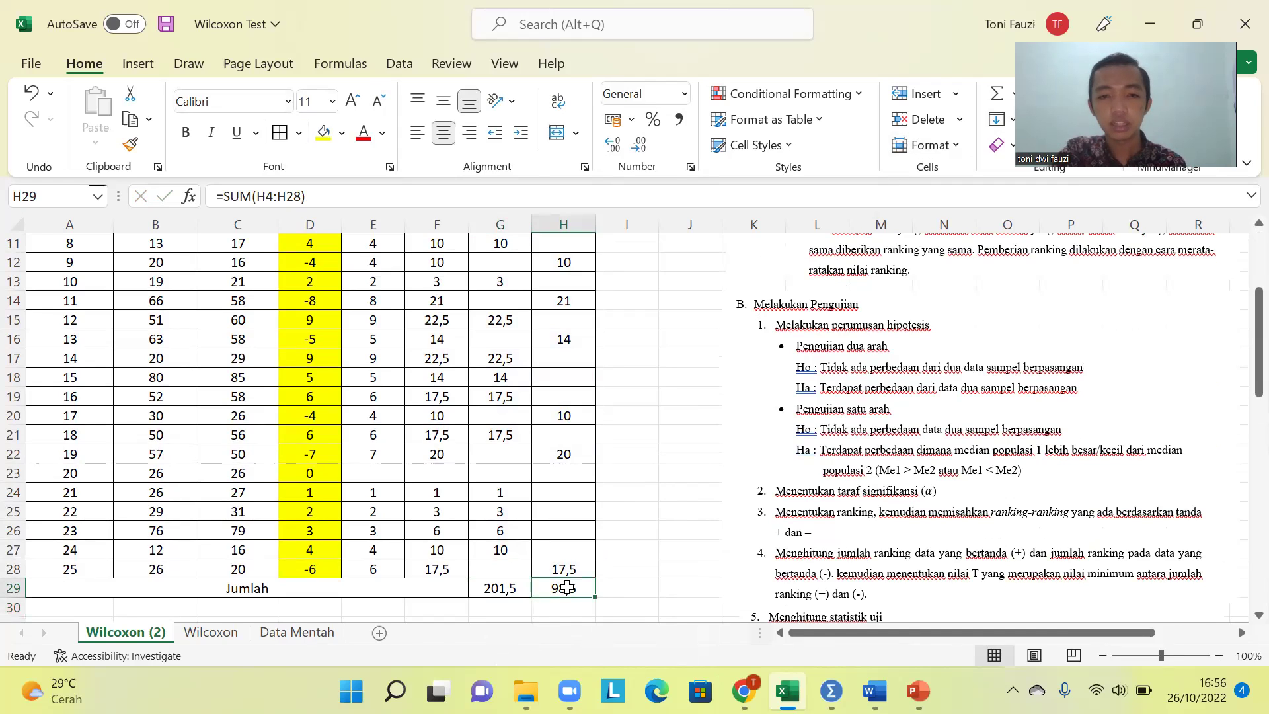
scroll(844, 557, "down", 2)
scroll(844, 558, "up", 1)
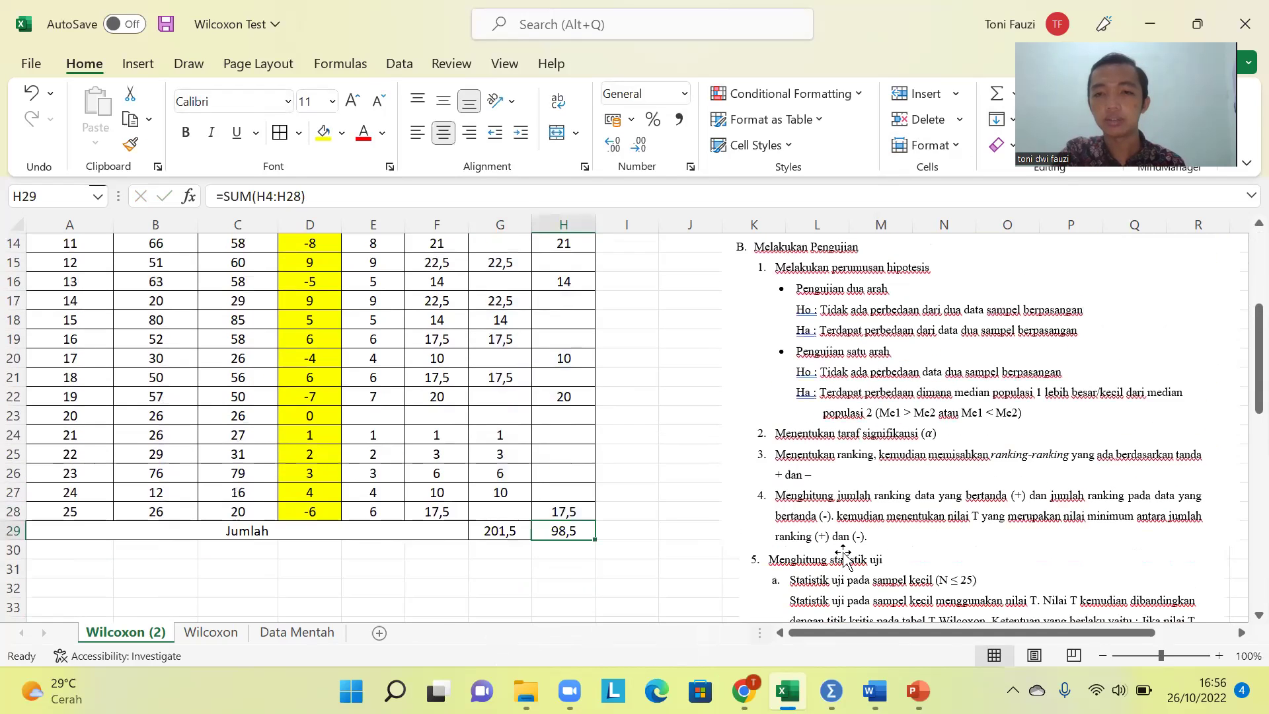
scroll(845, 558, "up", 1)
scroll(866, 525, "down", 2)
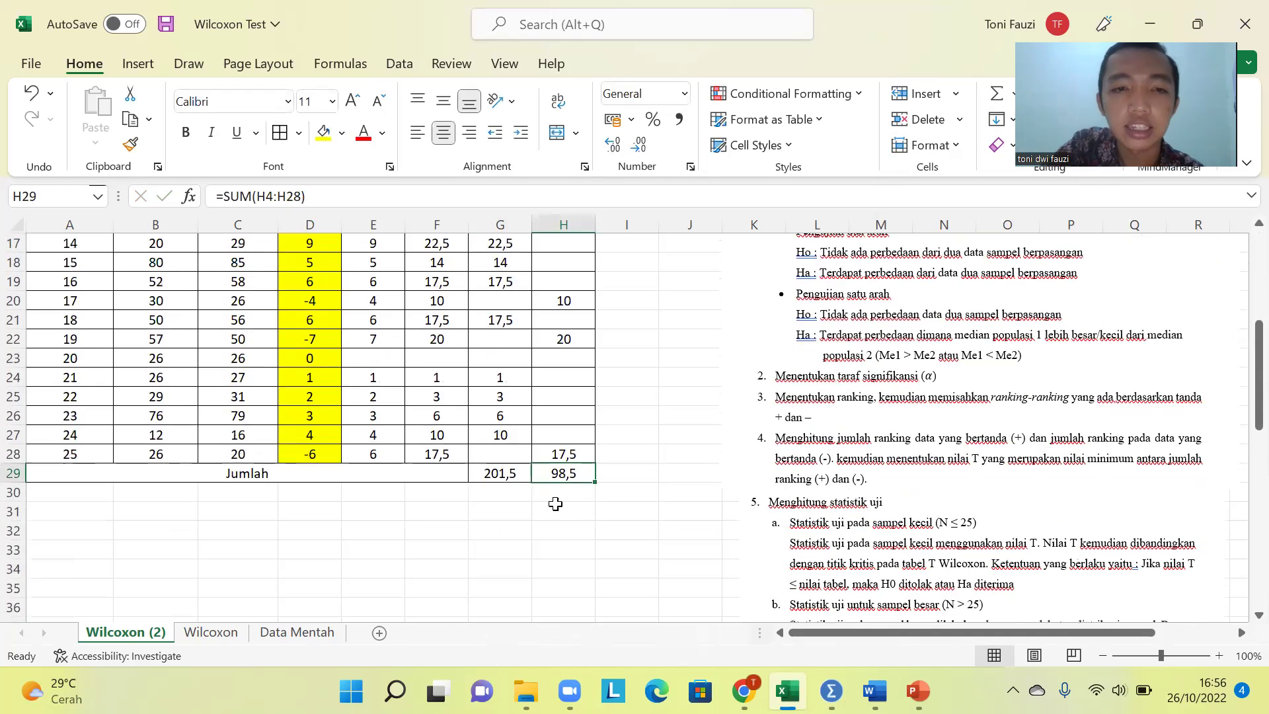
left_click(506, 492)
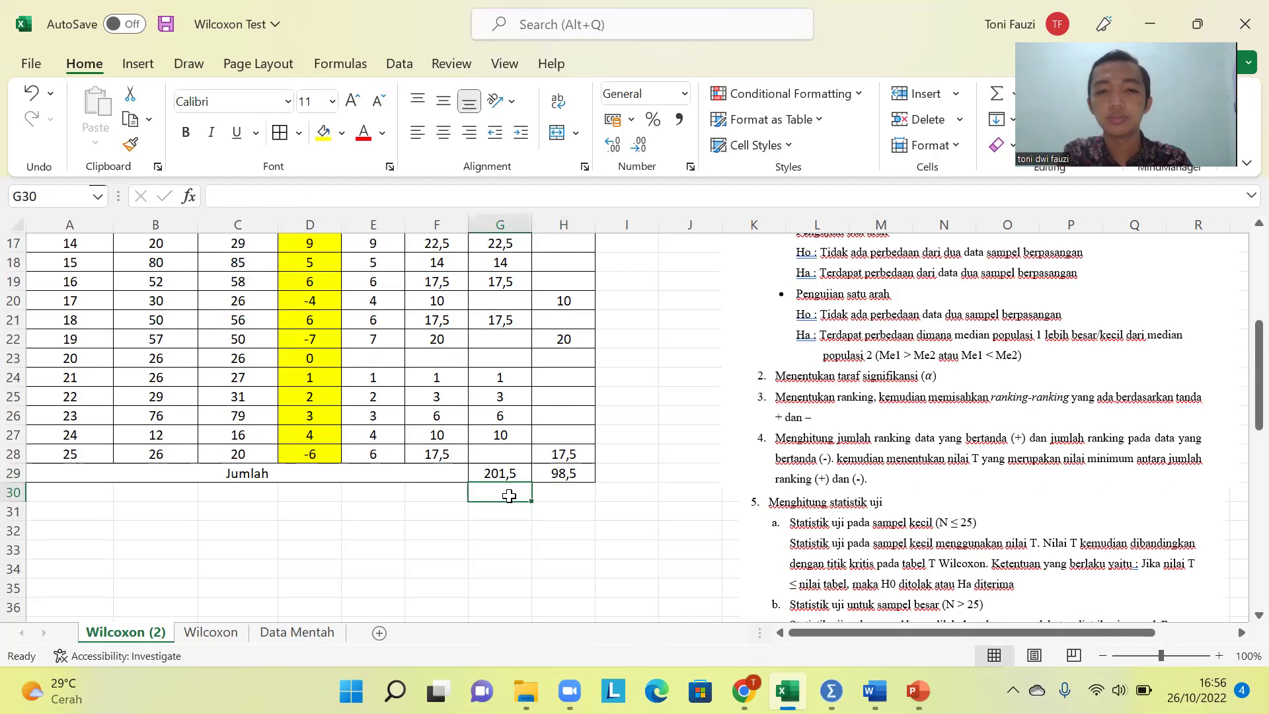
key("Up")
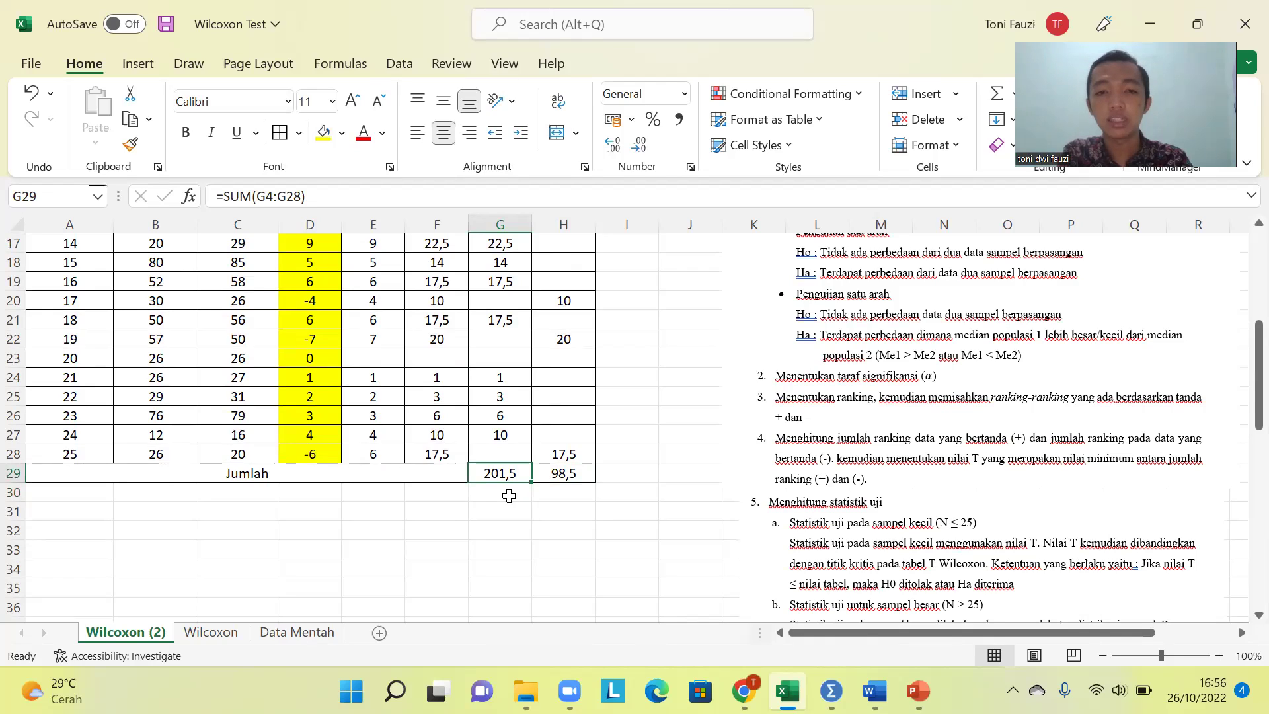
key("Right")
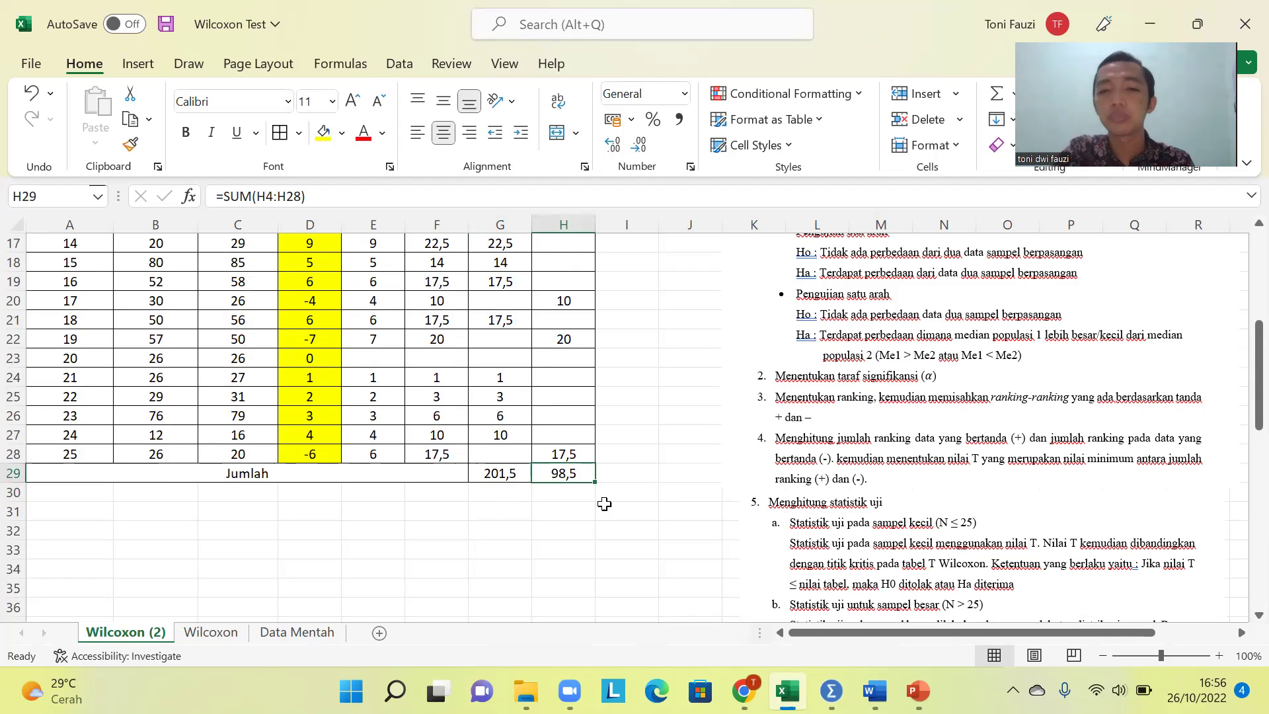
left_click(902, 463)
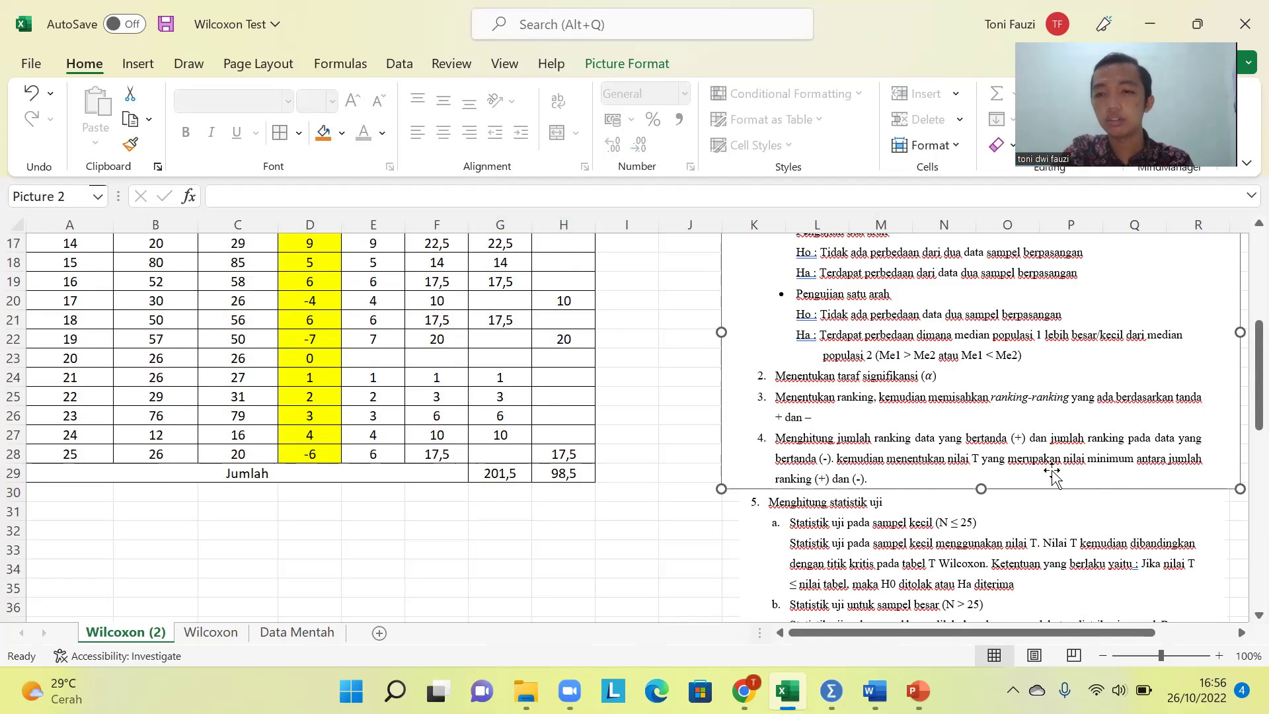
left_click(494, 490)
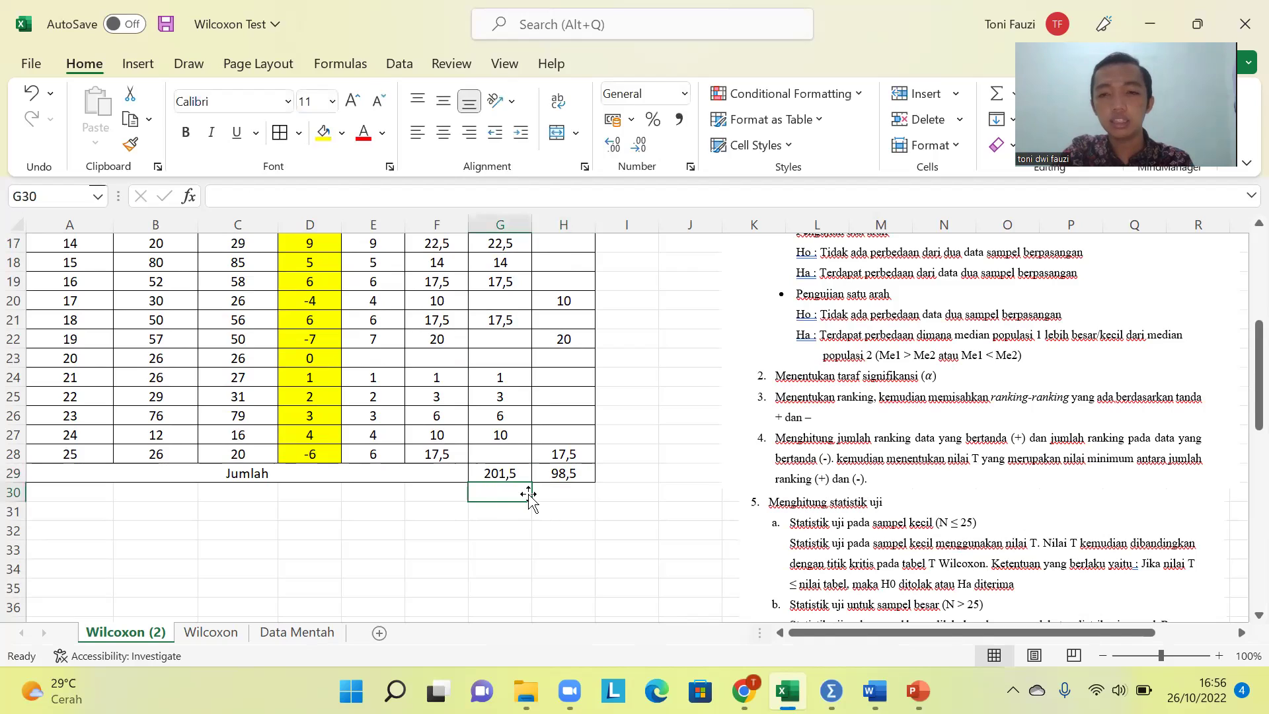
left_click(558, 492)
left_click(563, 471)
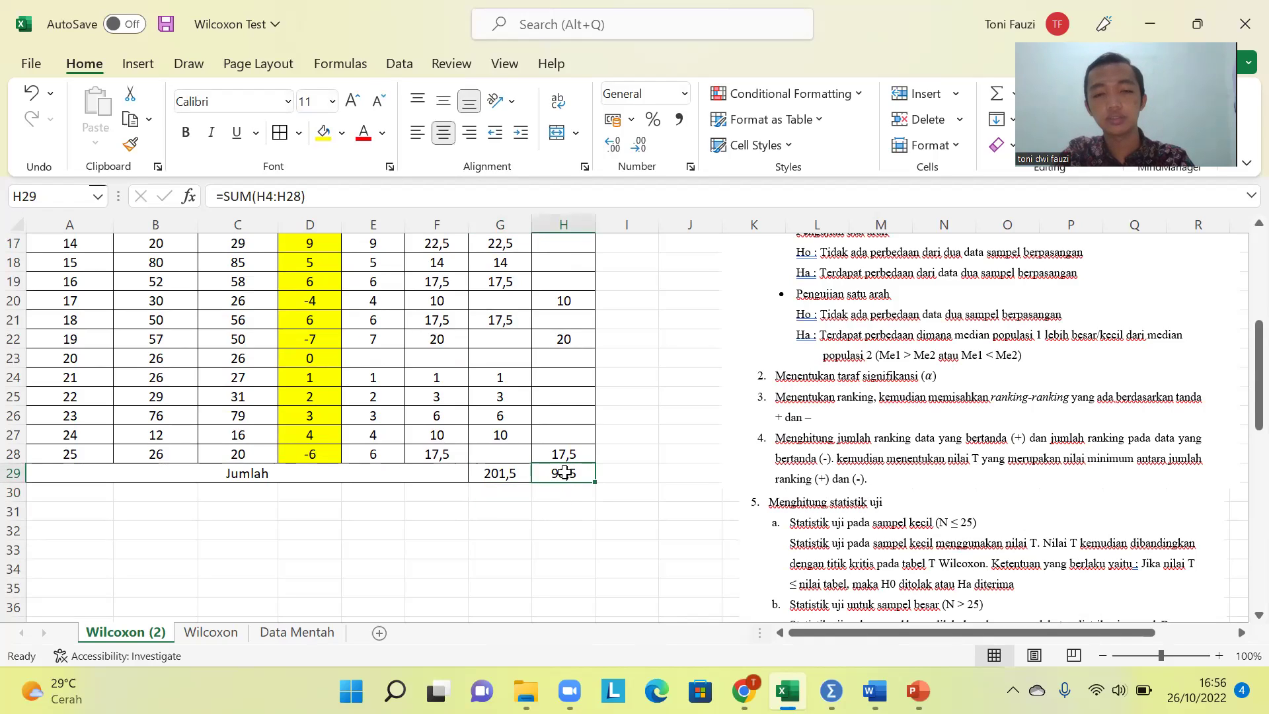
- Enter the label T in H30 beneath the negative rank total and center it
left_click(566, 492)
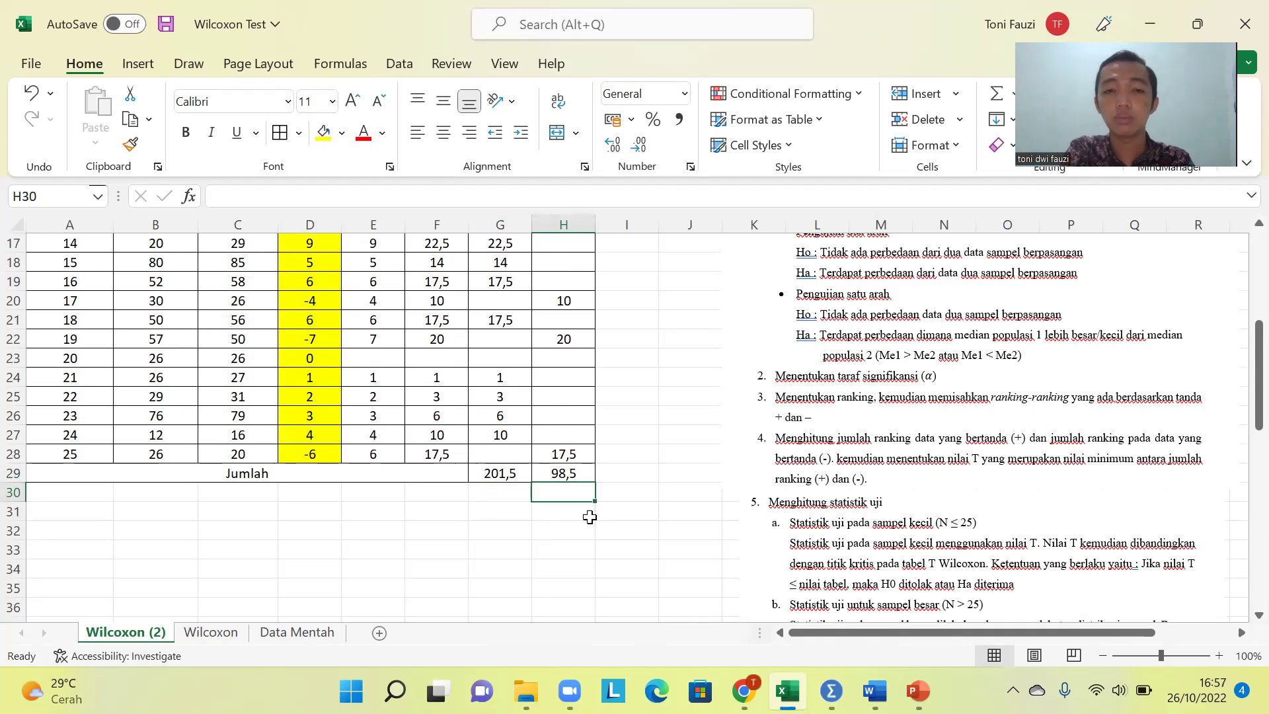
type("T")
key("Delete")
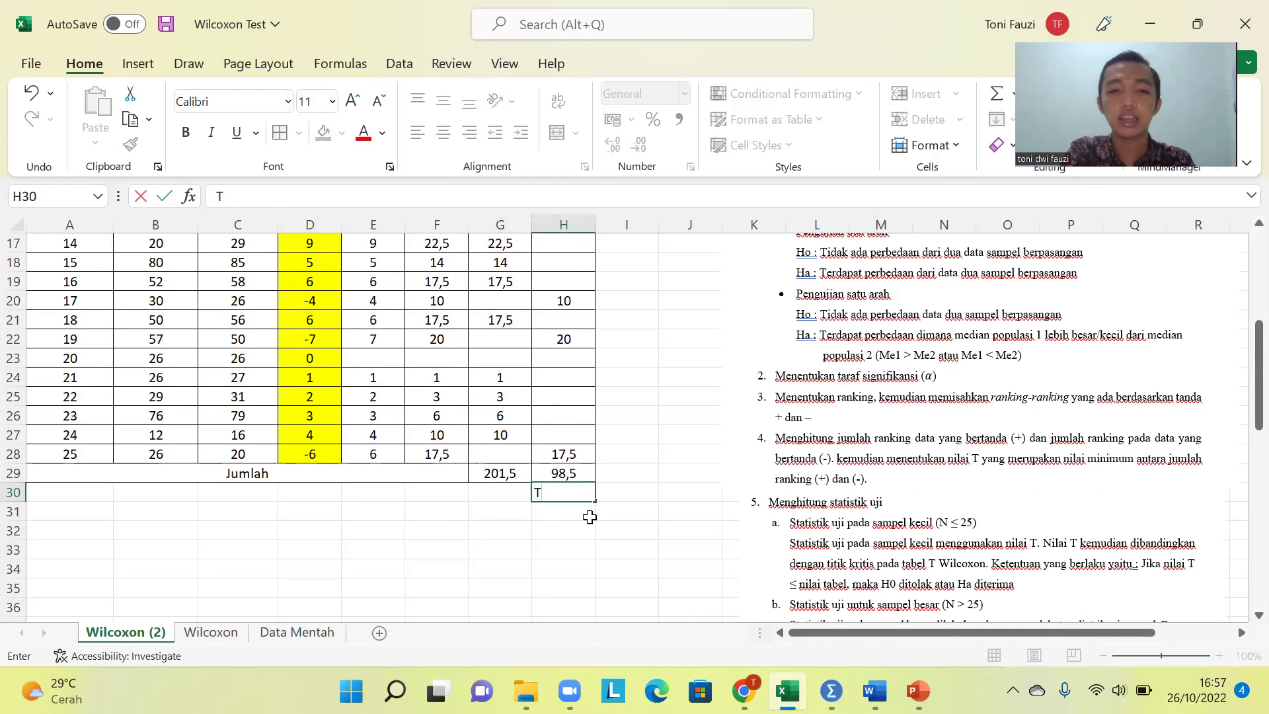
key("Return")
key("Up")
left_click(443, 132)
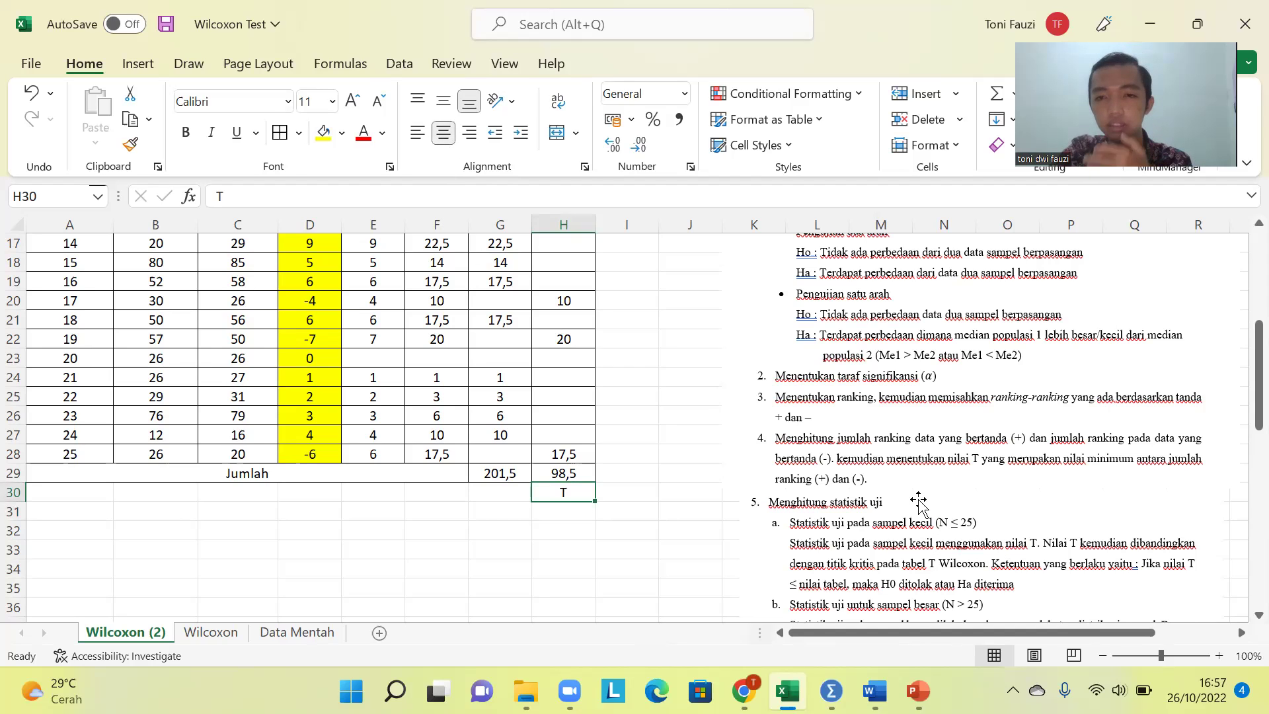
- Enter Thitung in F32 with the value 98,5 in G32, and add the label Ttabel in F33
scroll(923, 505, "down", 1)
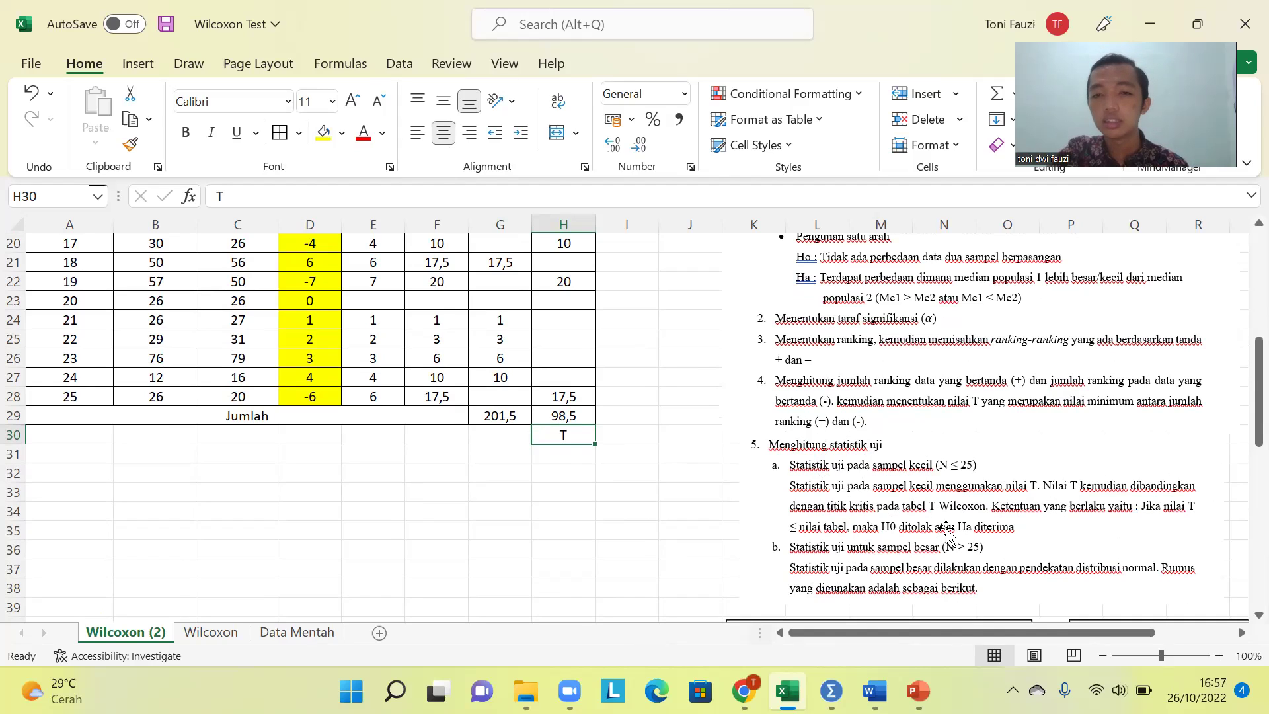
left_click(496, 455)
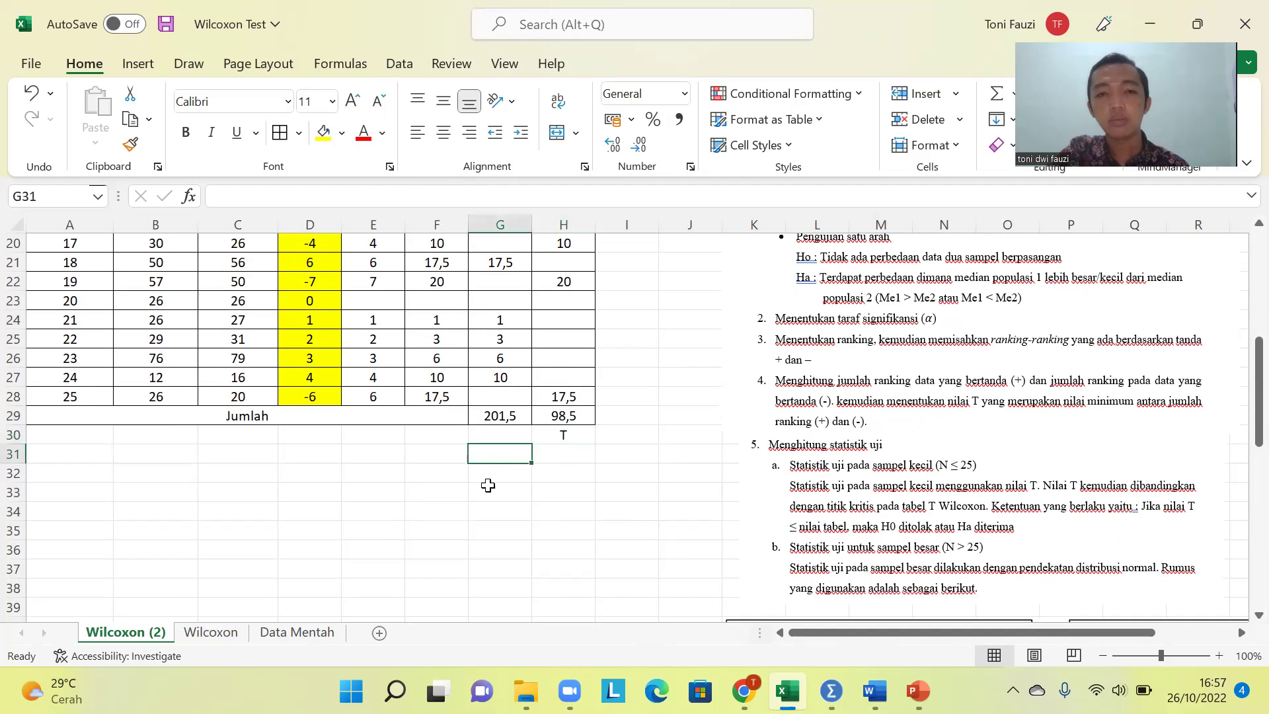
left_click(442, 472)
type("Thitung")
key("Tab")
type("98")
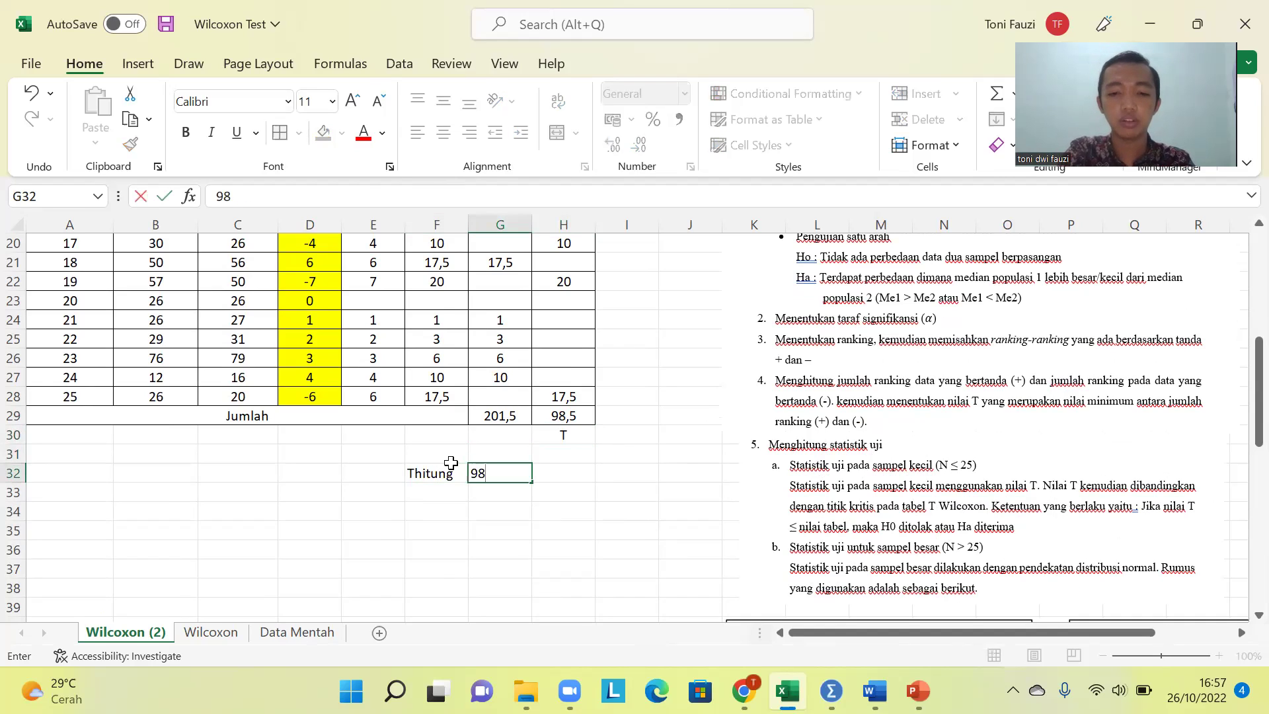
type(",5")
key("Return")
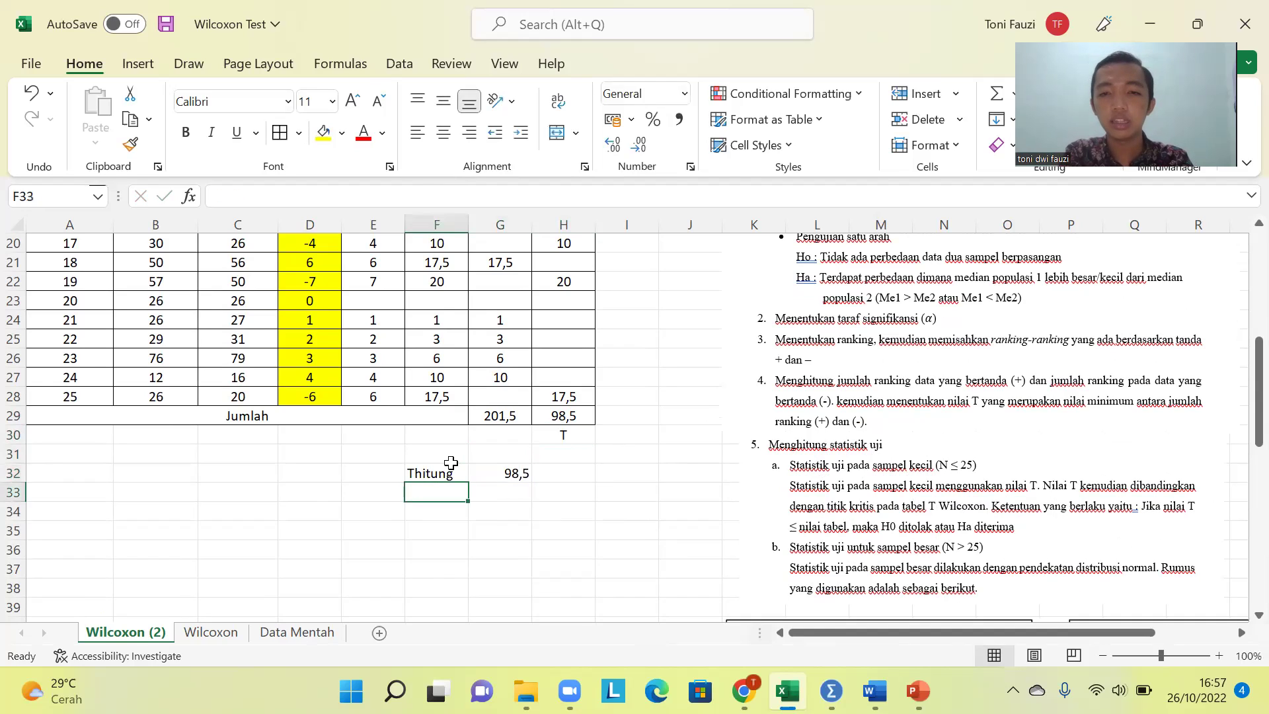
type("Ttabel")
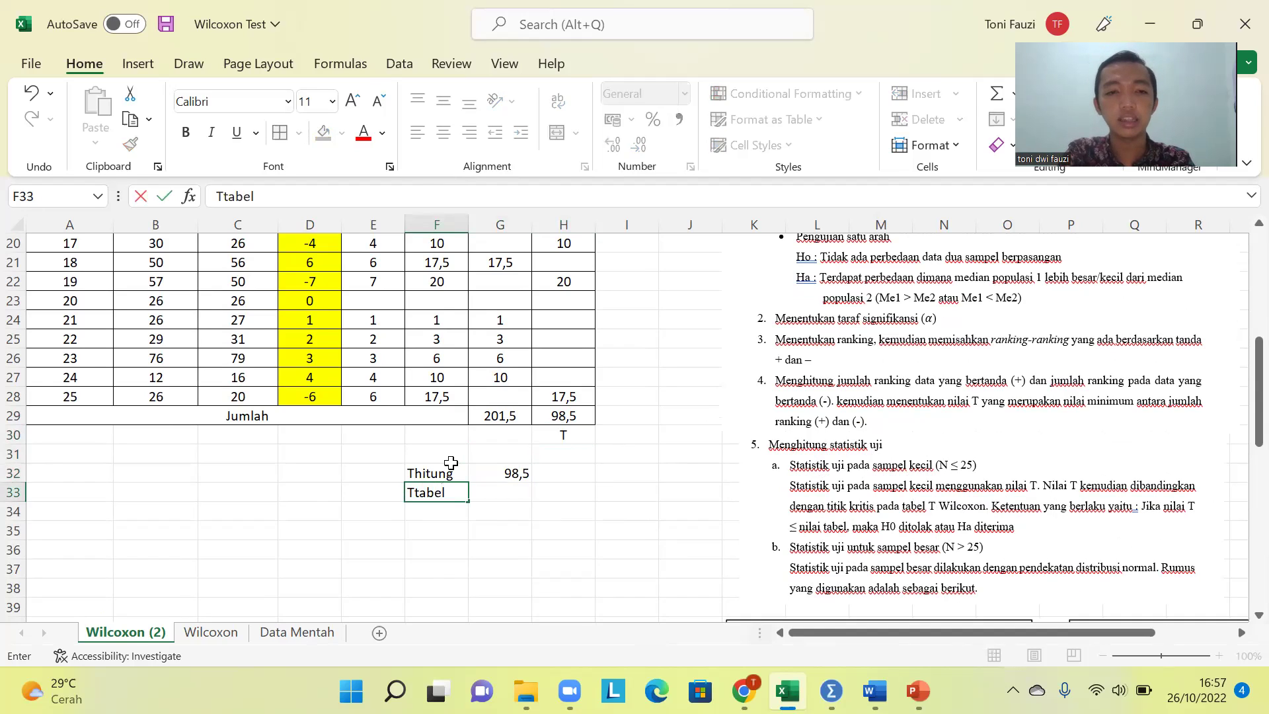
key("Tab")
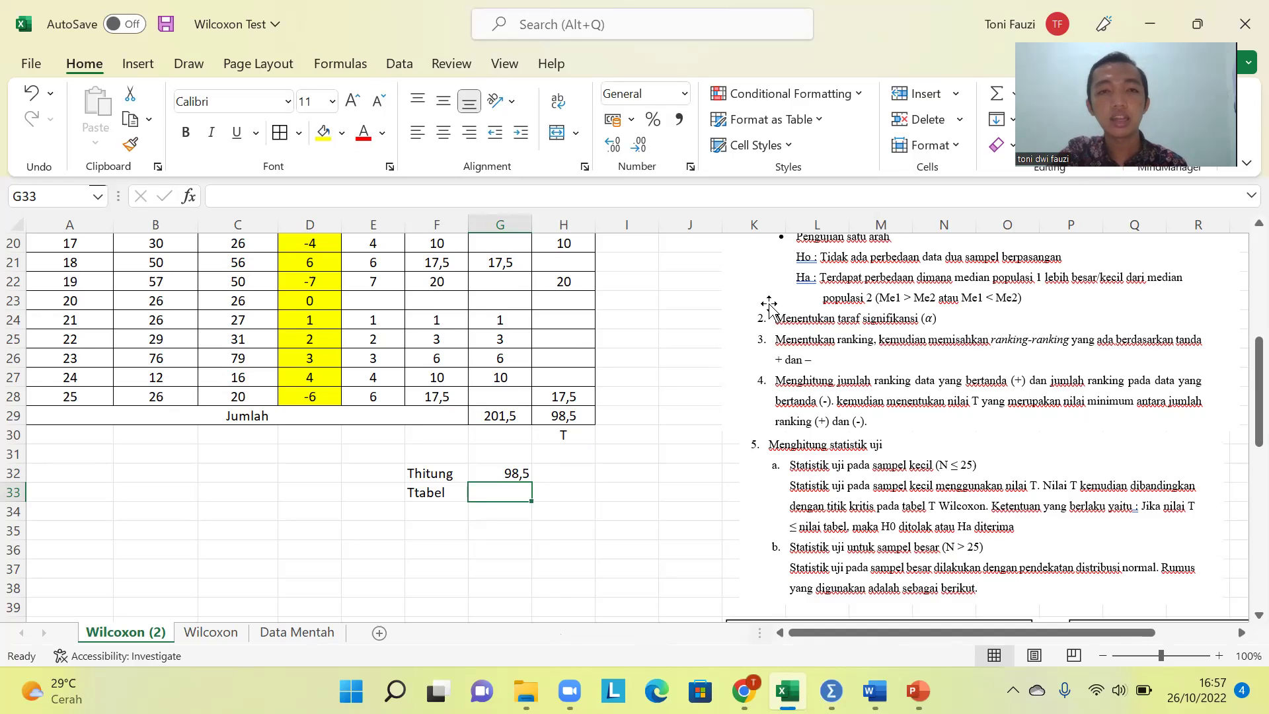
- Switch to Chrome and view the Wilcoxon signed-rank table of critical values in the image search results
mouse_move(744, 691)
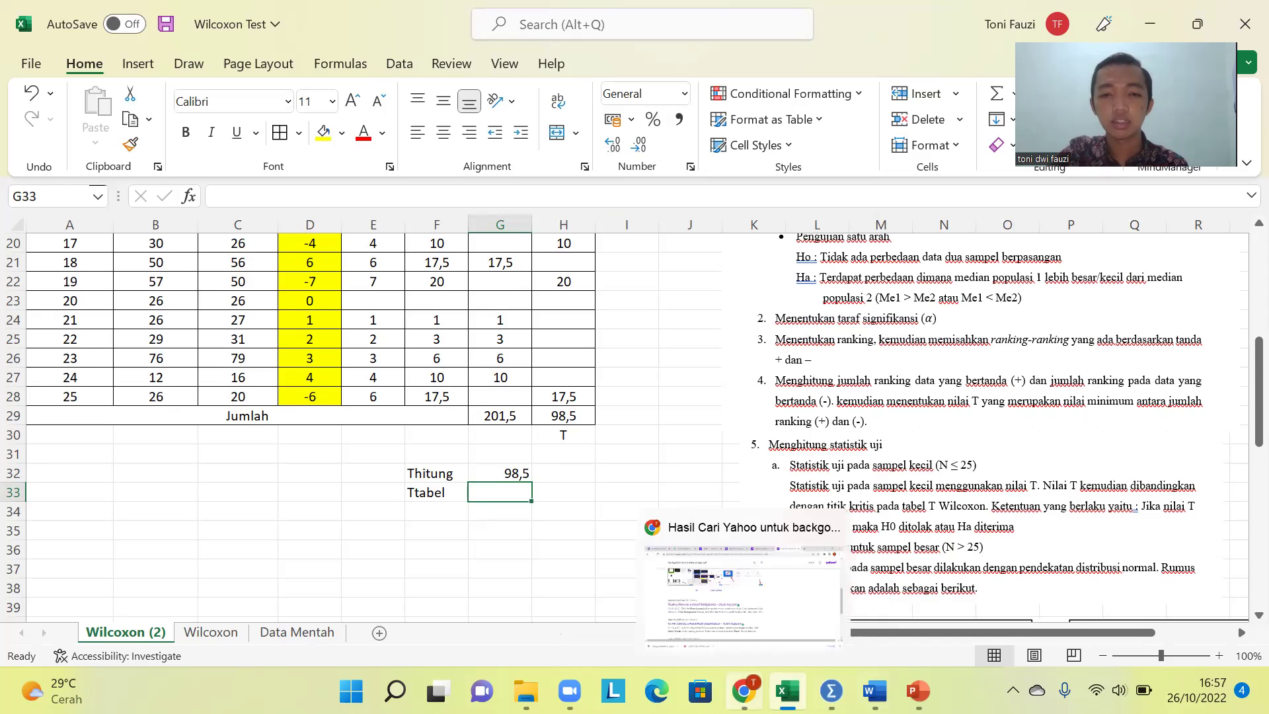
left_click(744, 581)
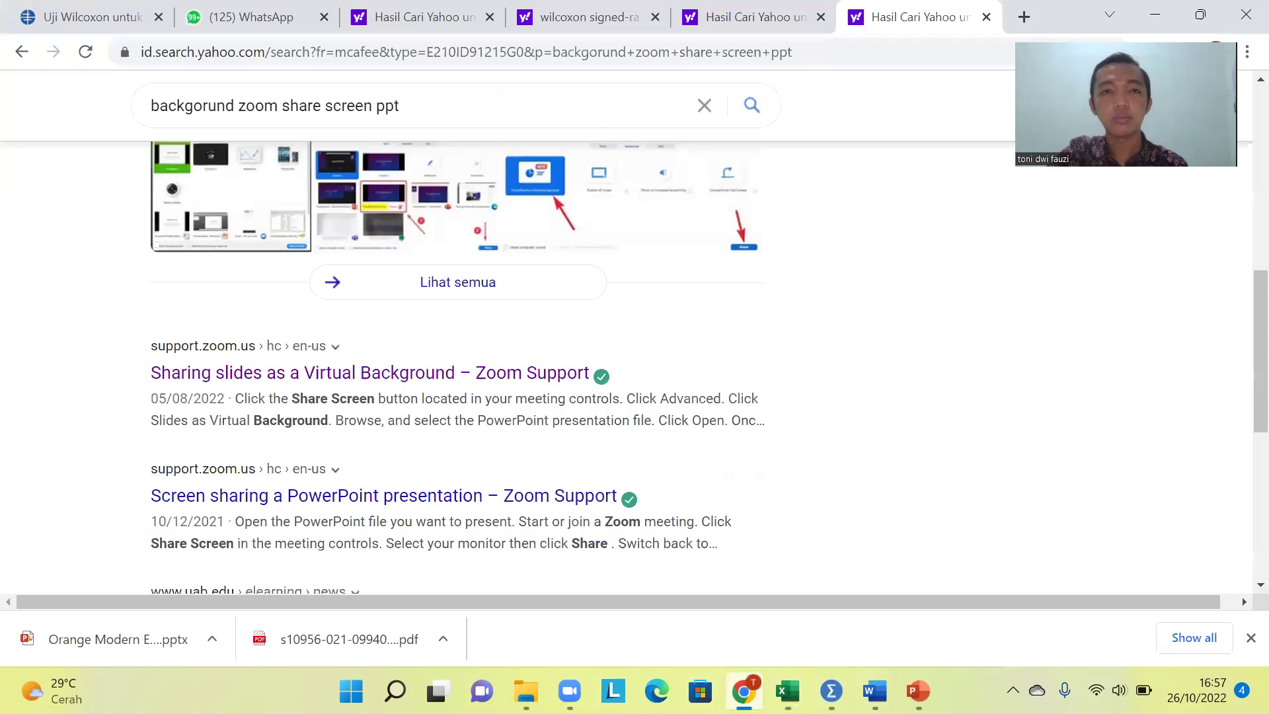
left_click(727, 32)
left_click(639, 31)
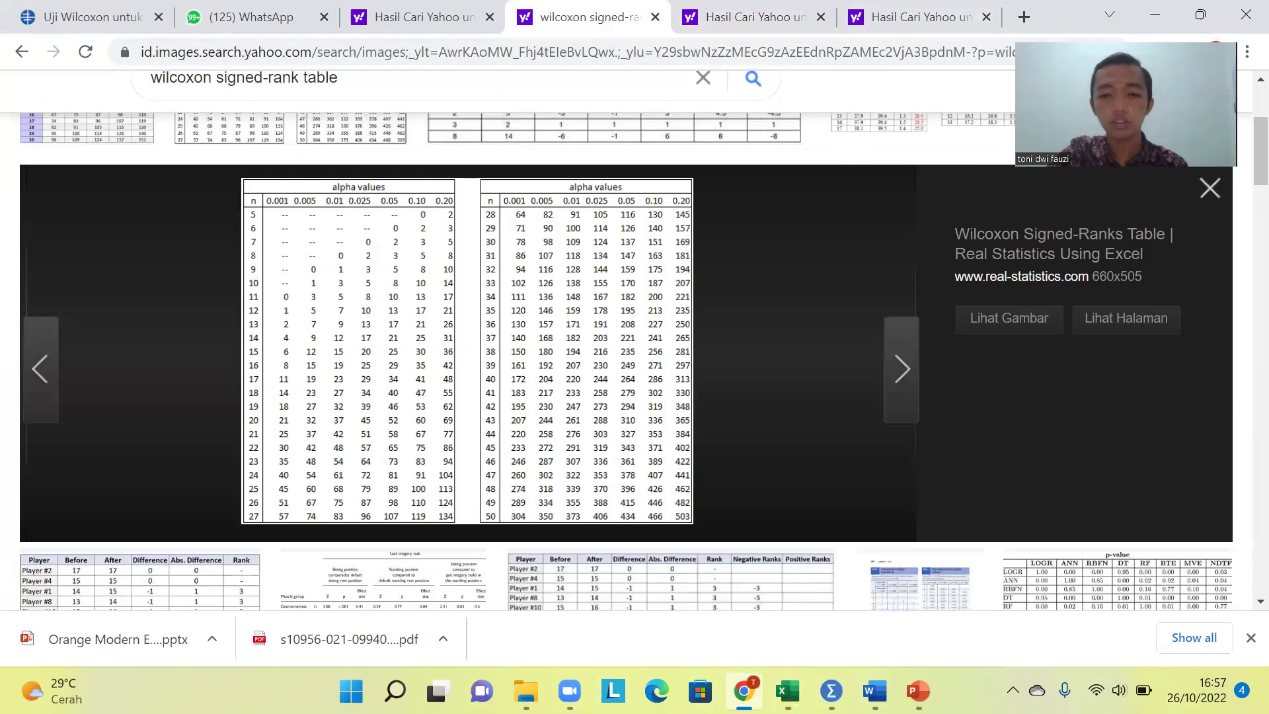
- Switch back to Excel and look up the critical value for n 25 under alpha 0.05 in the embedded alpha values table
left_click(786, 690)
scroll(950, 543, "down", 5)
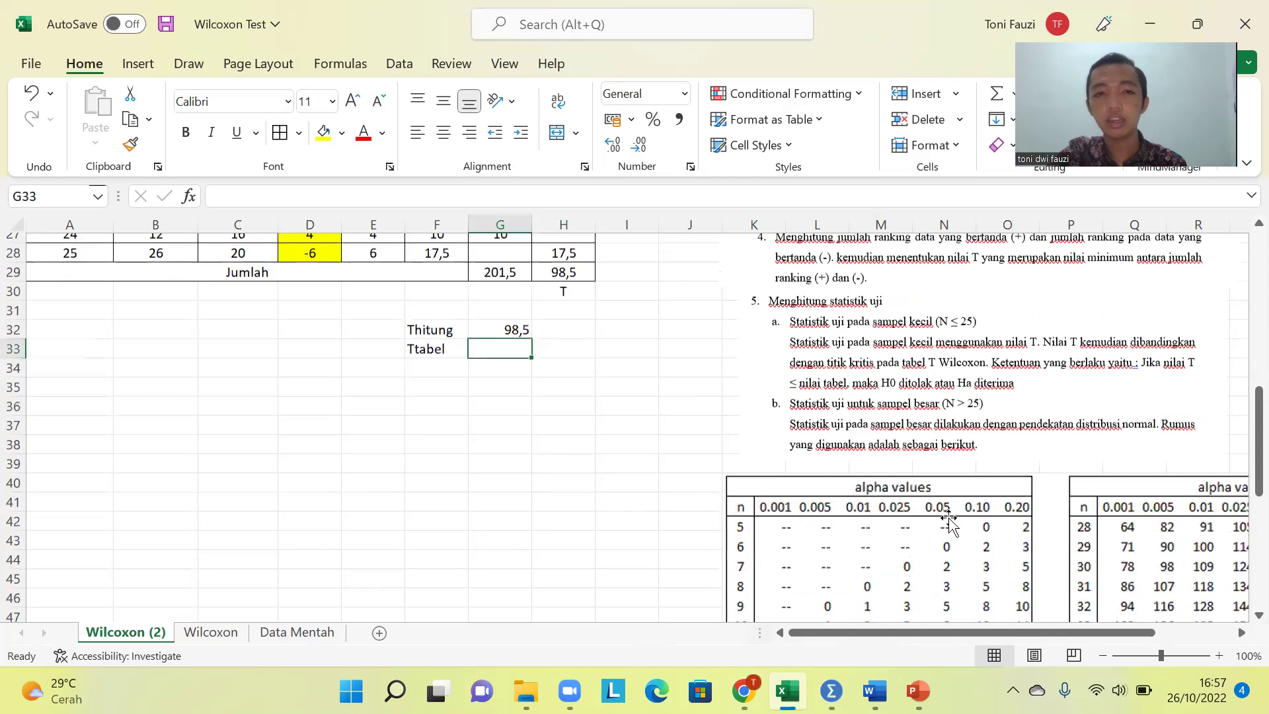
scroll(948, 520, "down", 1)
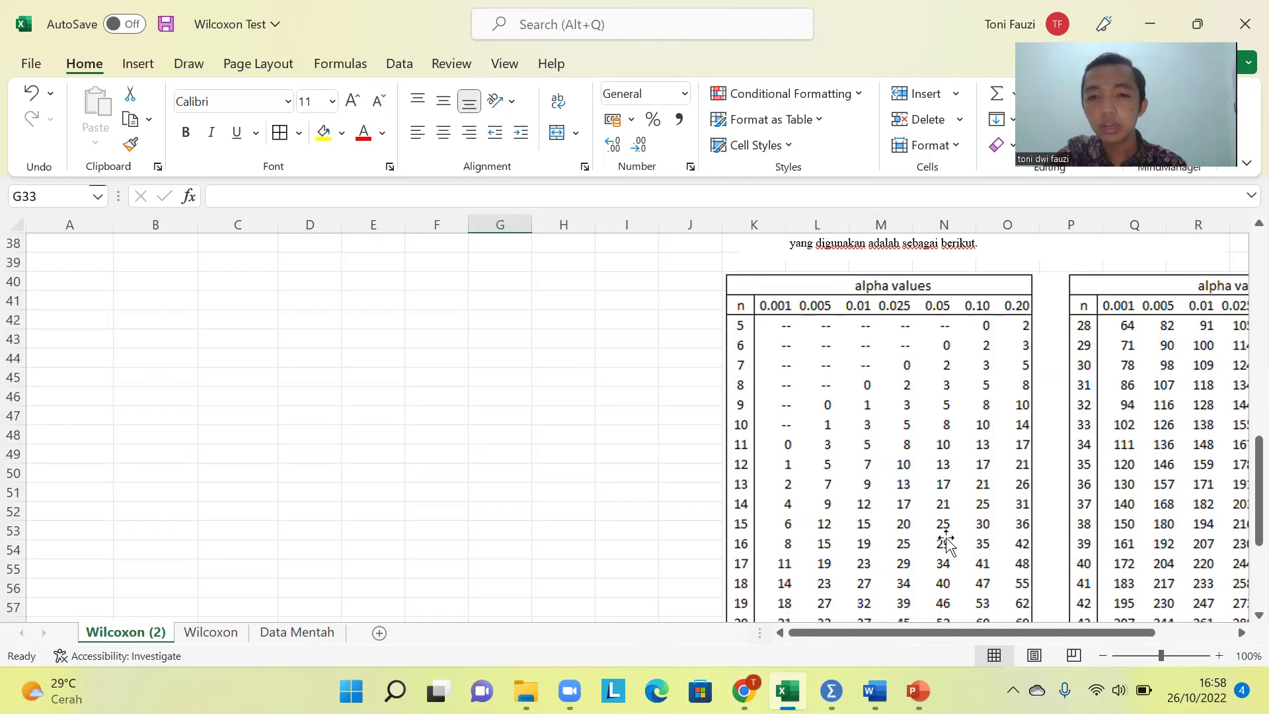
scroll(948, 551, "down", 1)
scroll(947, 551, "down", 1)
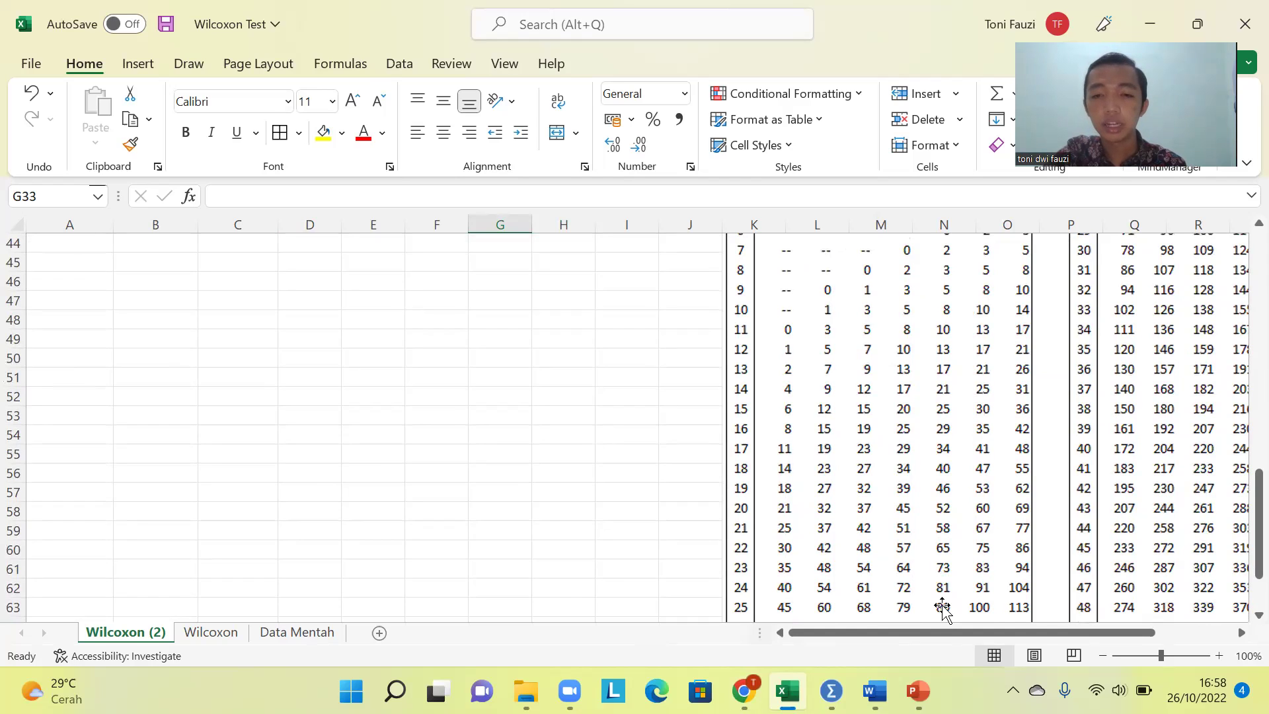
scroll(943, 607, "down", 1)
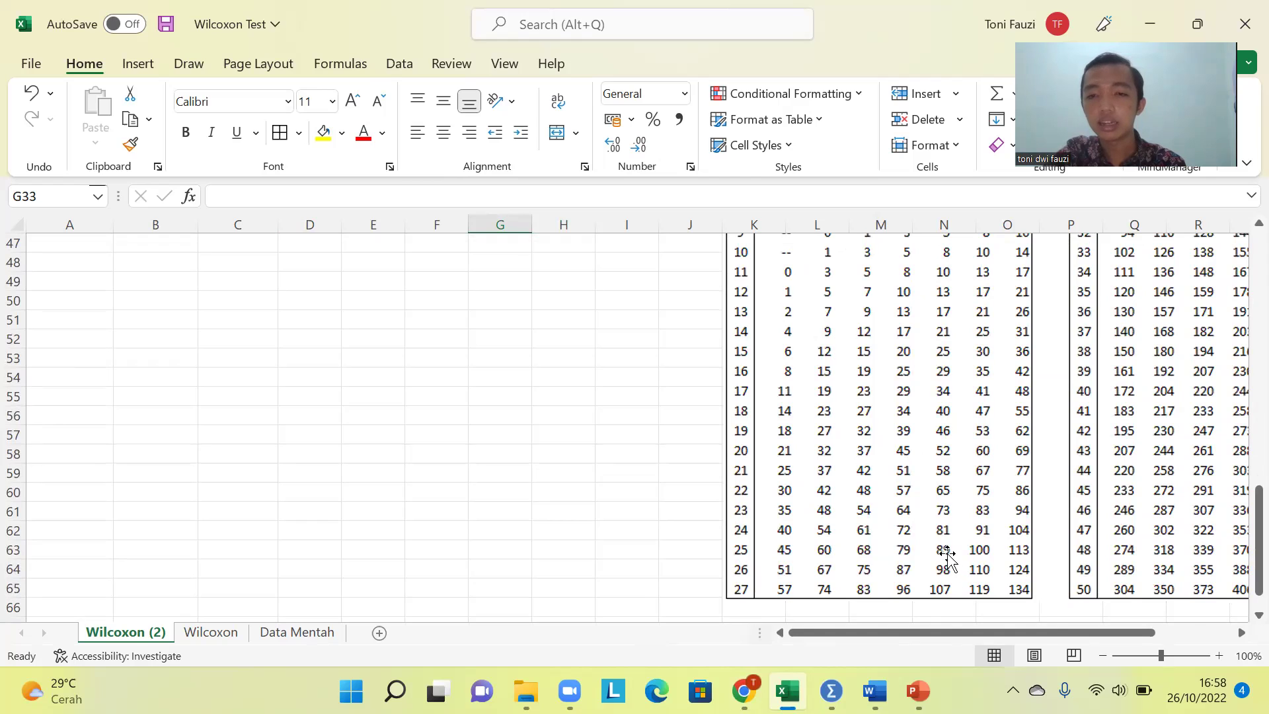
- Enter the critical value 89 in G33 beside the Ttabel label
scroll(567, 311, "up", 6)
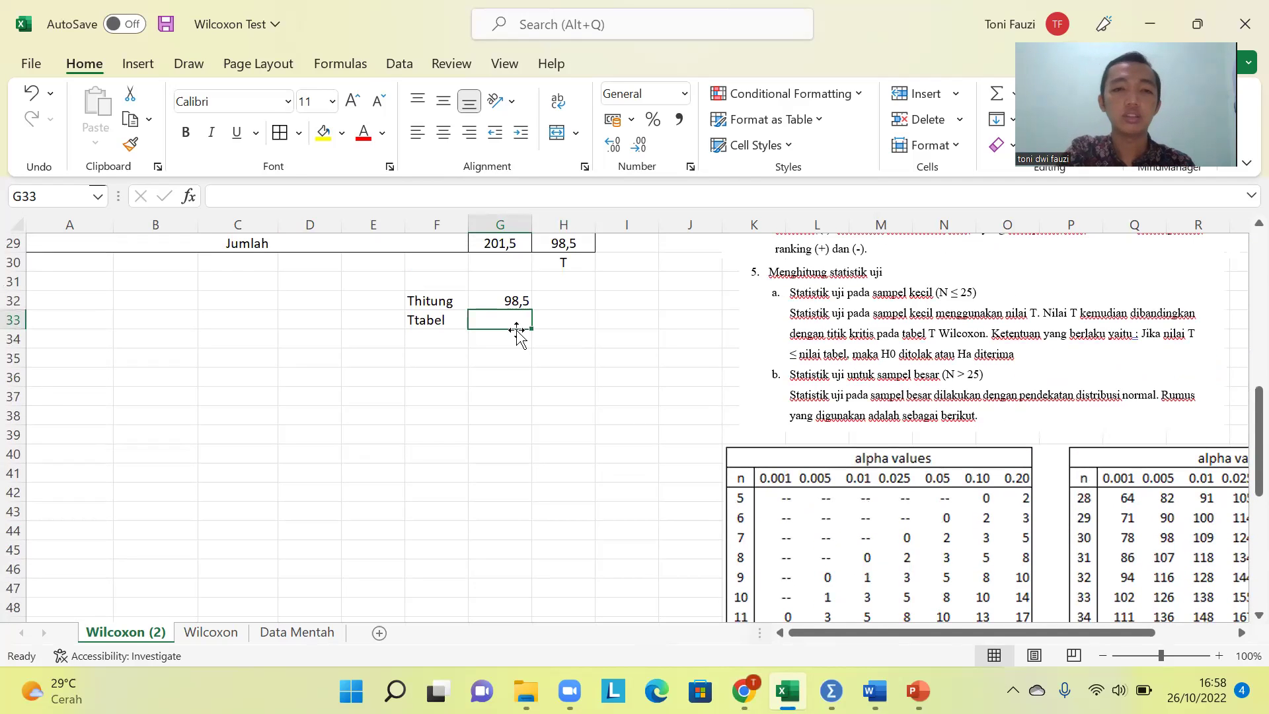
type("89")
key("Tab")
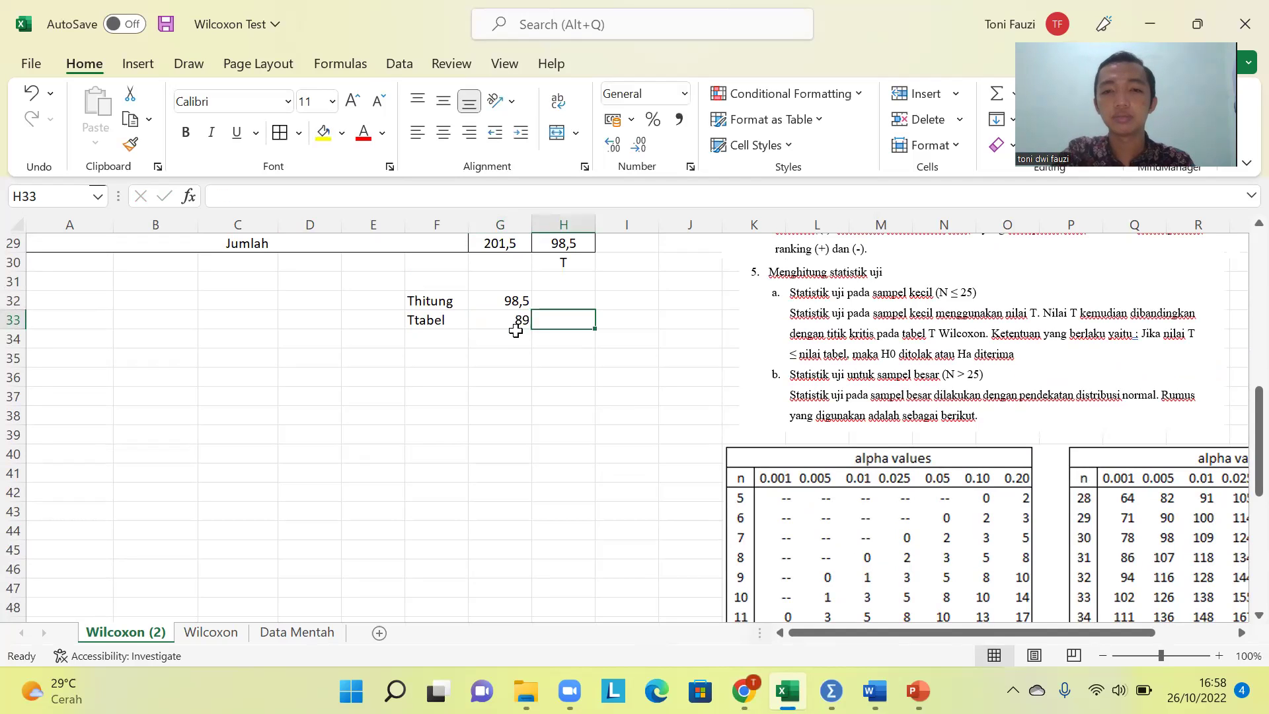
- Compare Thitung with Ttabel under the small-sample decision rule and enter the conclusion "Ho diterima" in F35
scroll(885, 375, "up", 1)
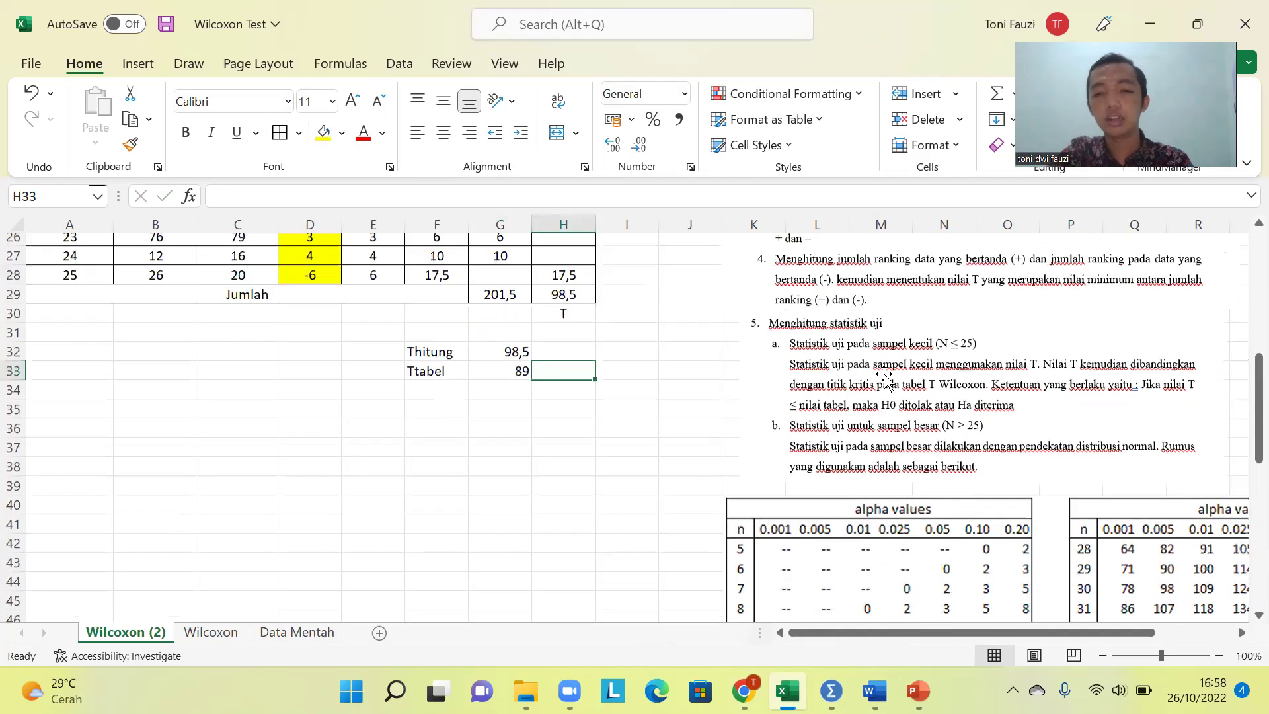
scroll(595, 456, "up", 1)
left_click(499, 452)
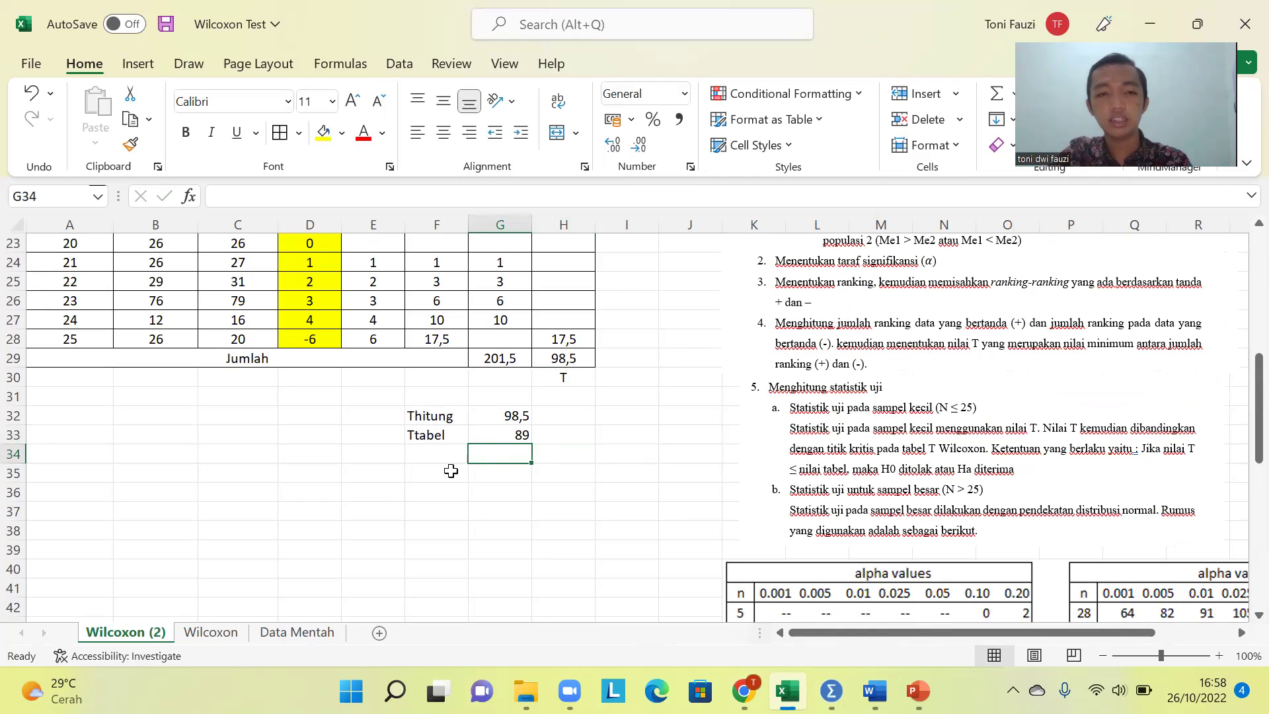
left_click(516, 412)
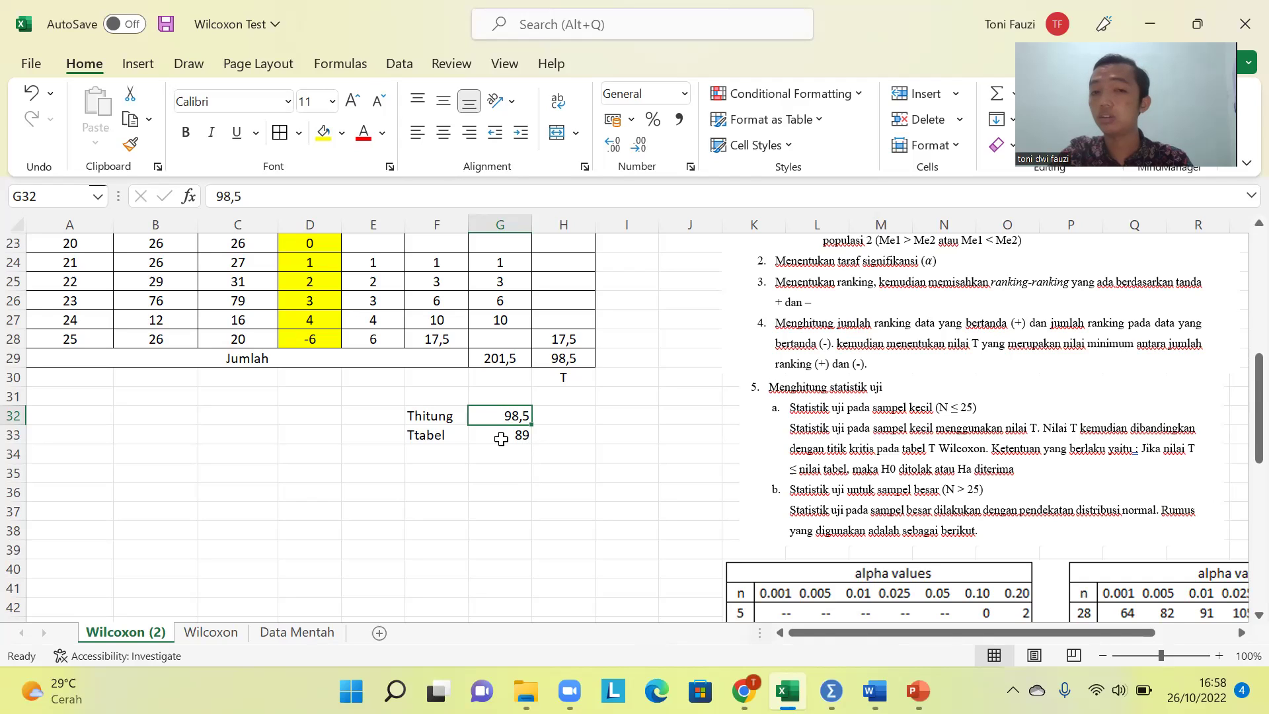
left_click(503, 439)
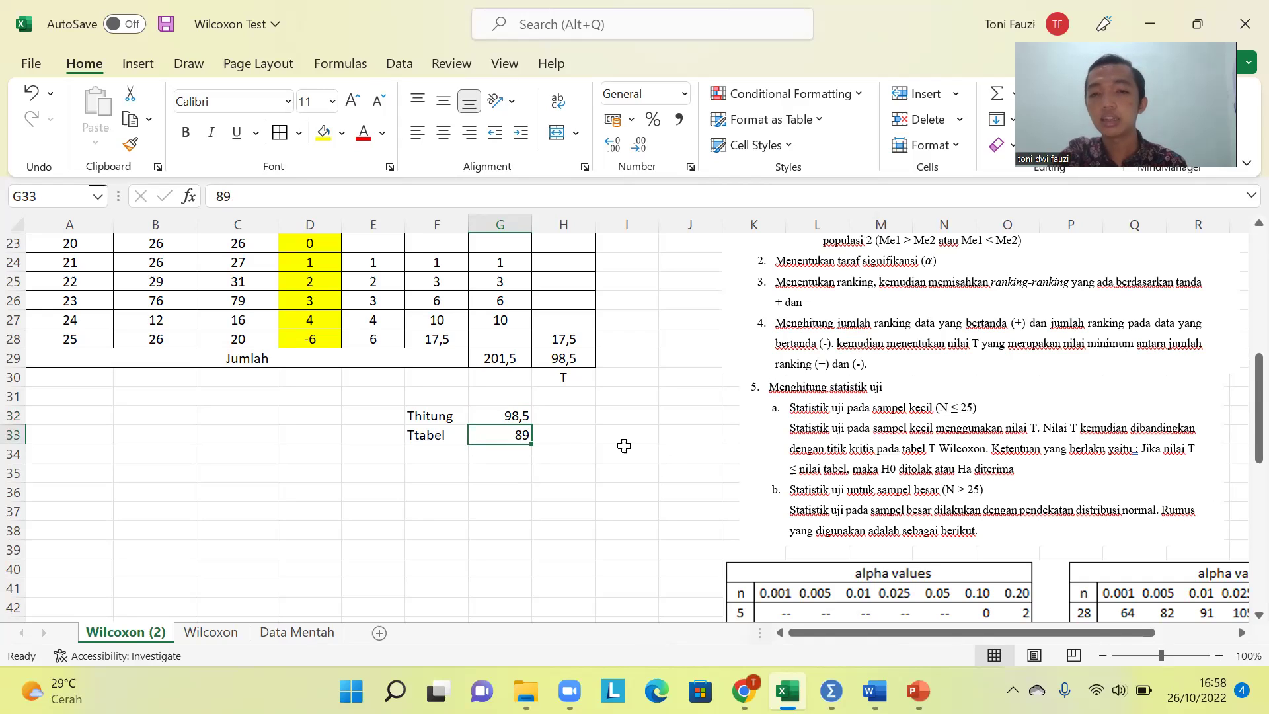
left_click(427, 471)
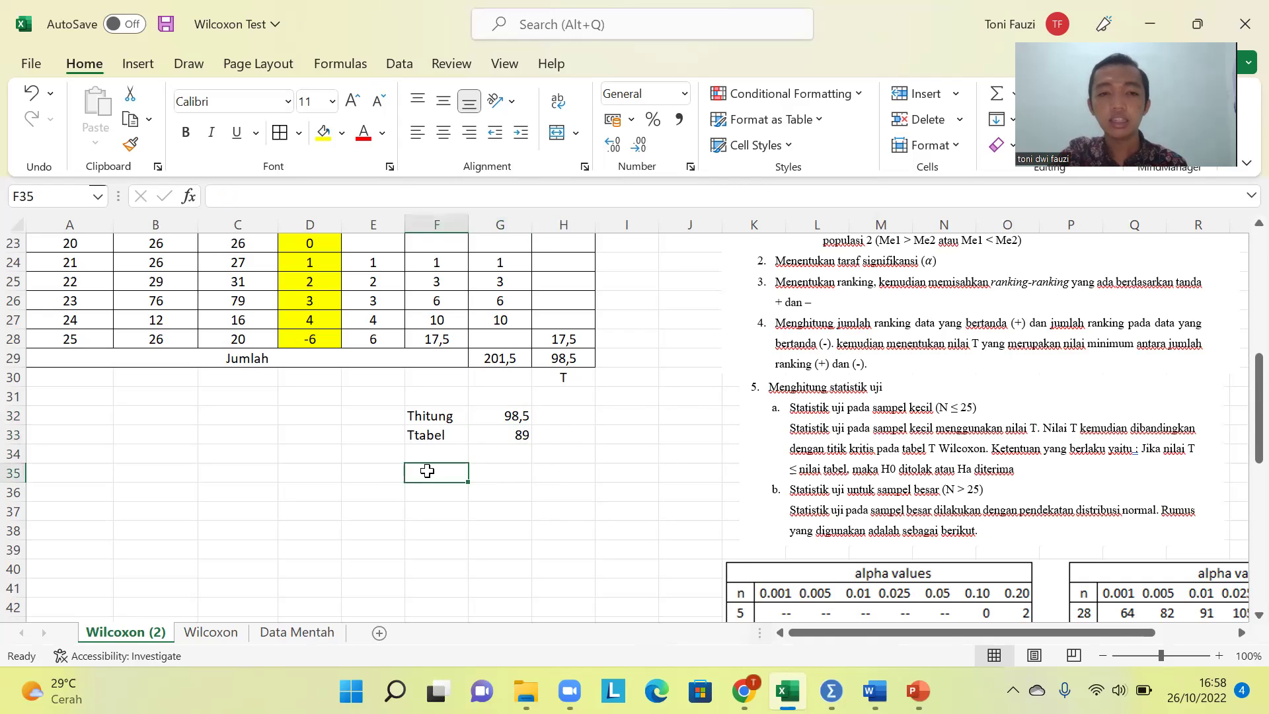
type("Ho diterim")
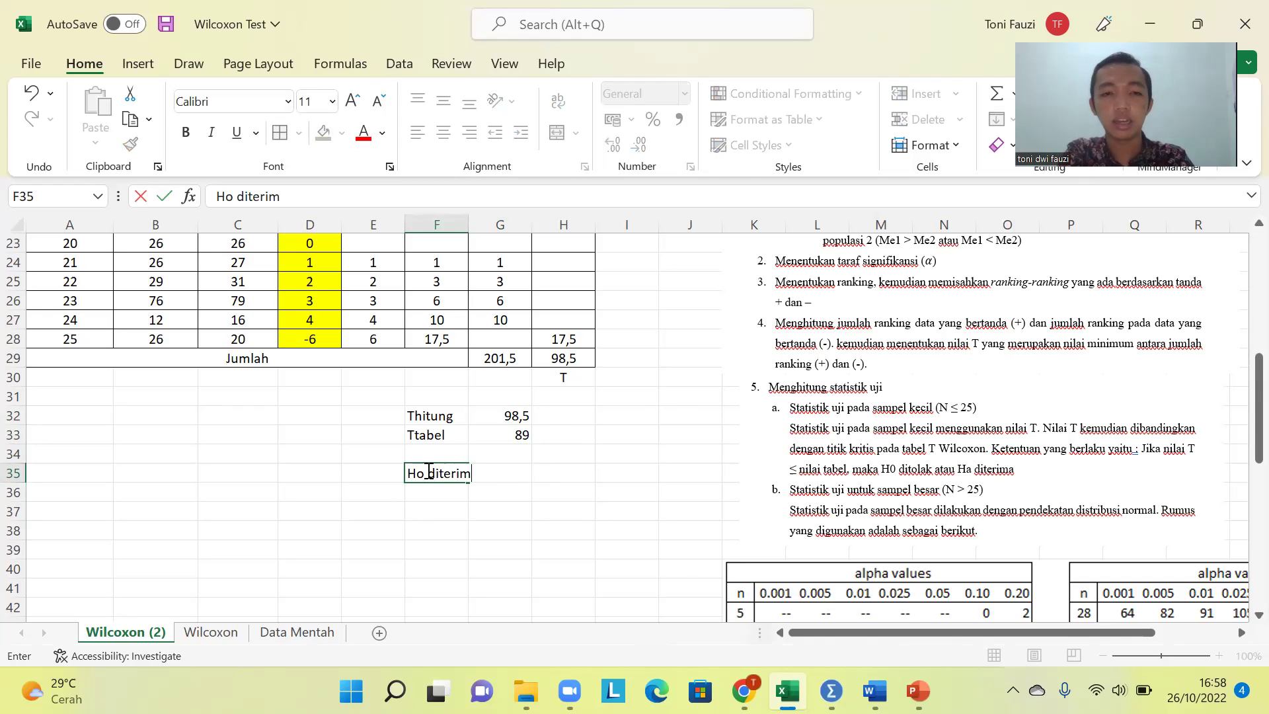
key("Caps_Lock")
key("Caps_Lock")
type("a")
key("Return")
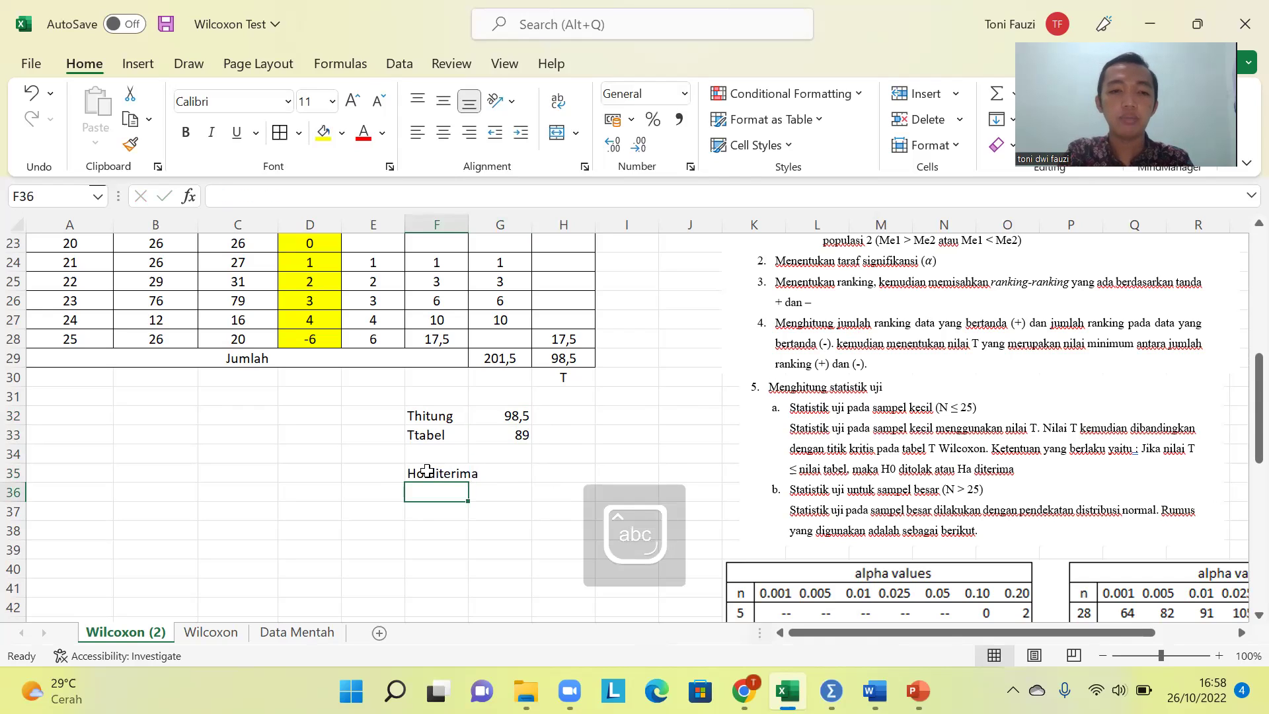
- Enter the interpretation "tidak ada perbedaan nilai rata-rata antara pre dan post" in F36
type("tidak ada perbedaan nilai rata-rata antara")
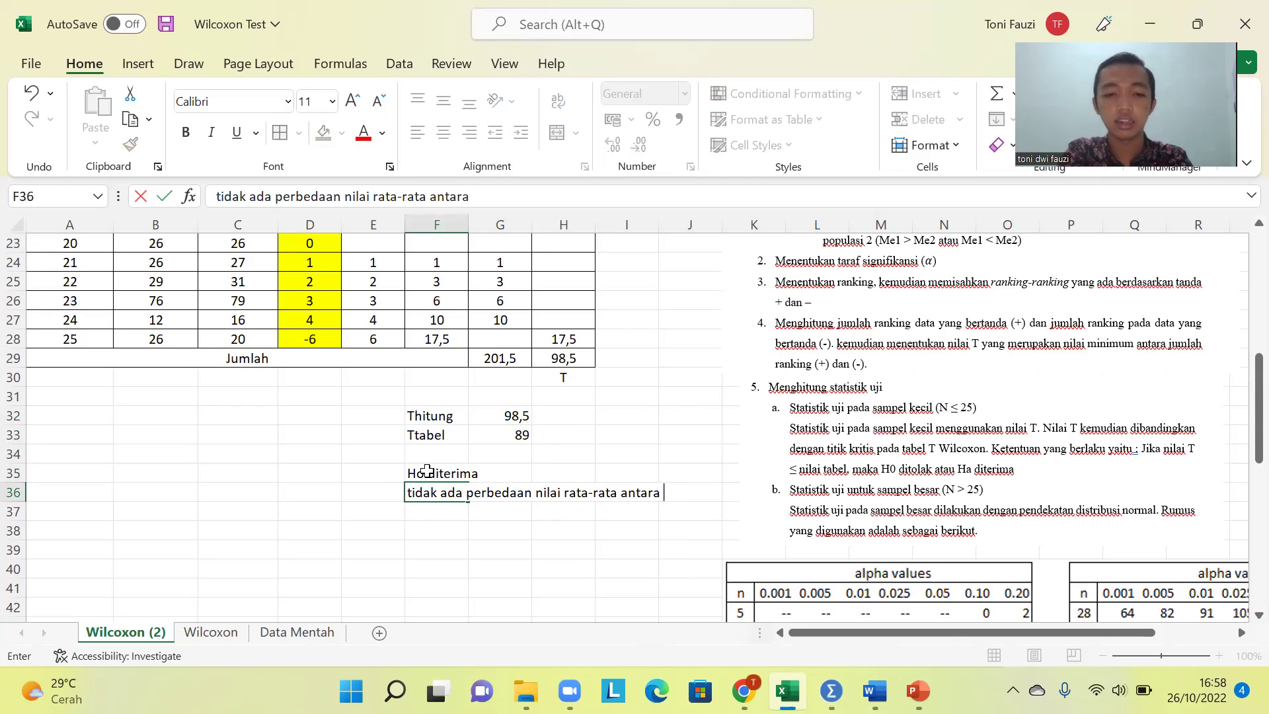
type(" pre dan post")
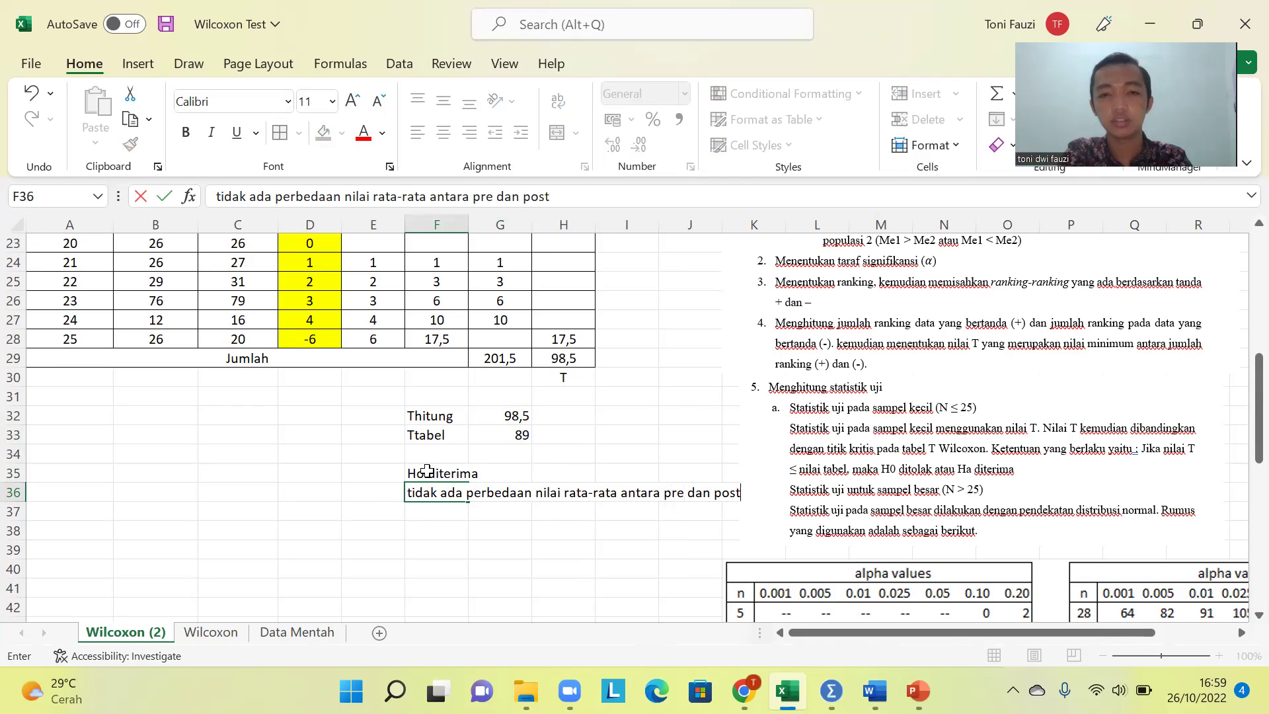
key("Return")
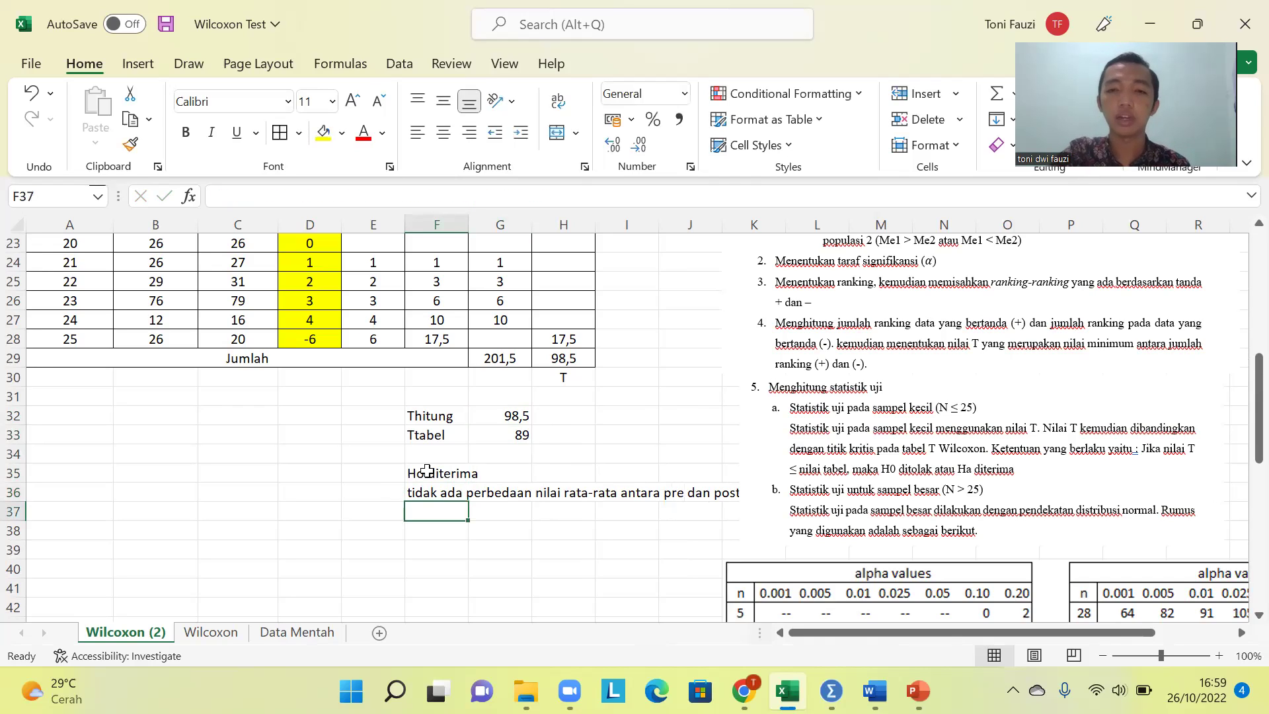
left_click(449, 492)
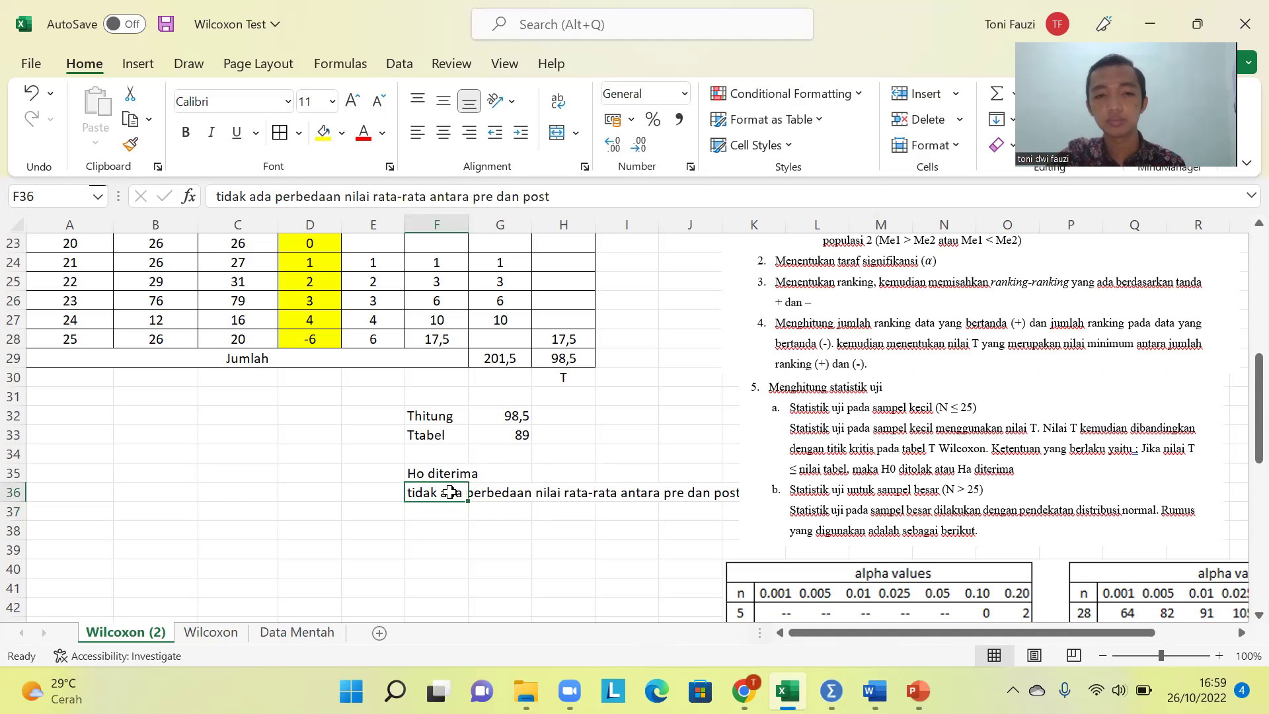
scroll(527, 445, "up", 1)
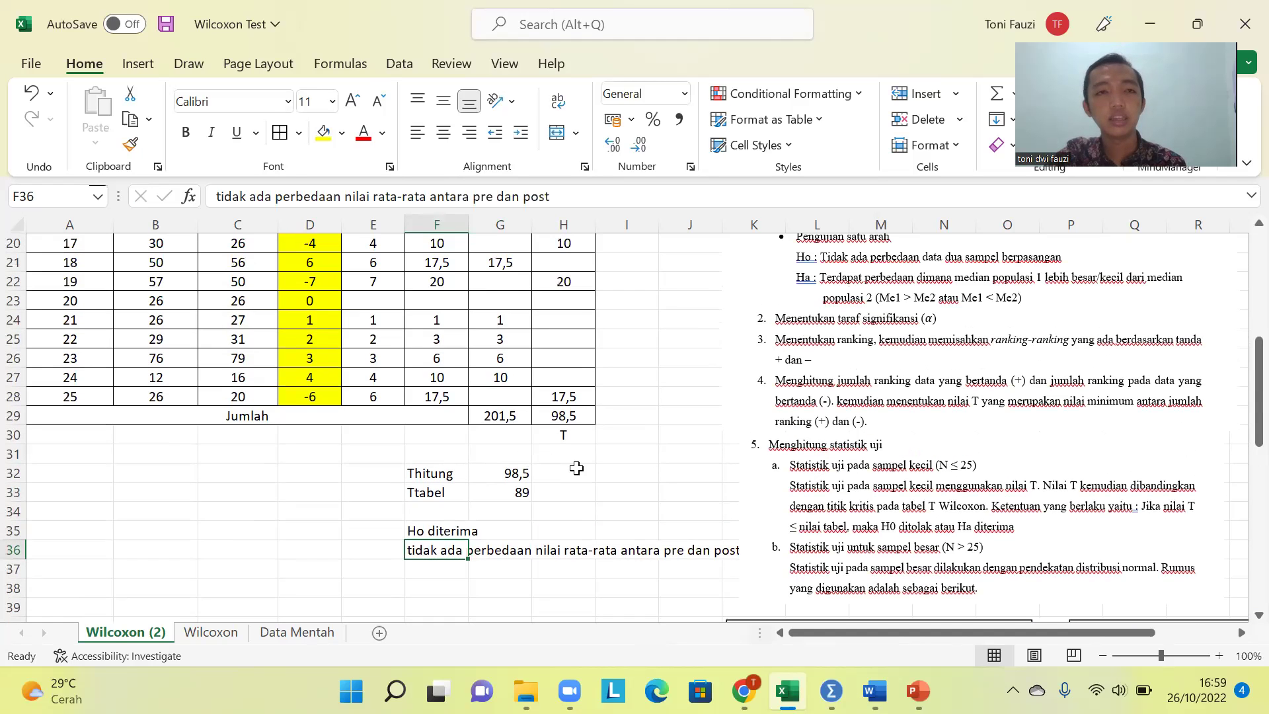
scroll(575, 469, "down", 1)
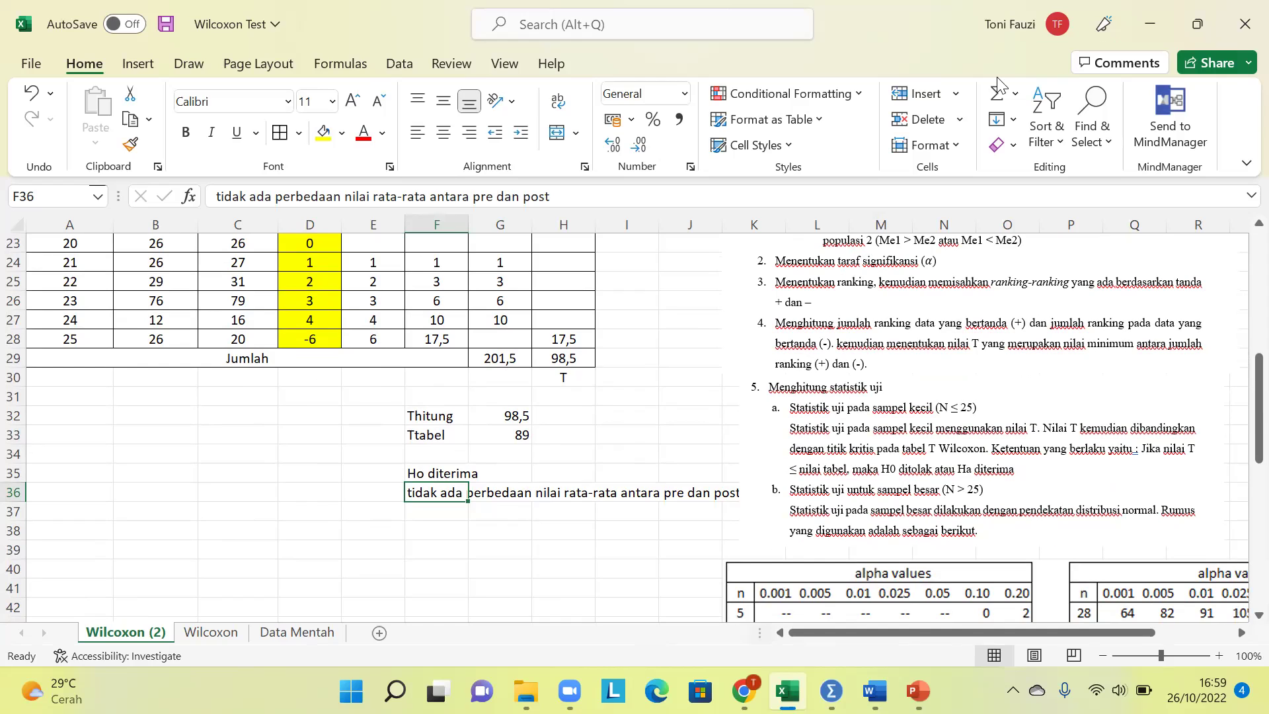
- Switch to the SPSS data editor with the Pretest and Posttest data and open the nonparametric test setup for related samples
left_click(1153, 24)
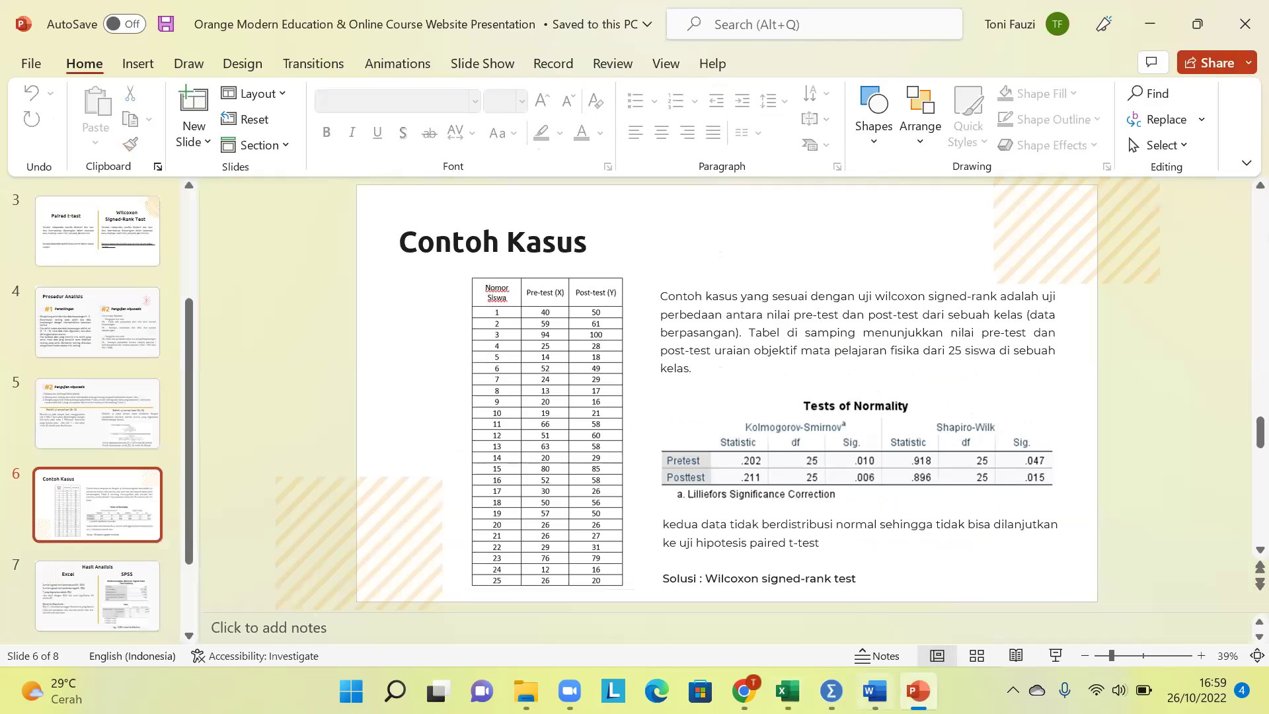
left_click(832, 690)
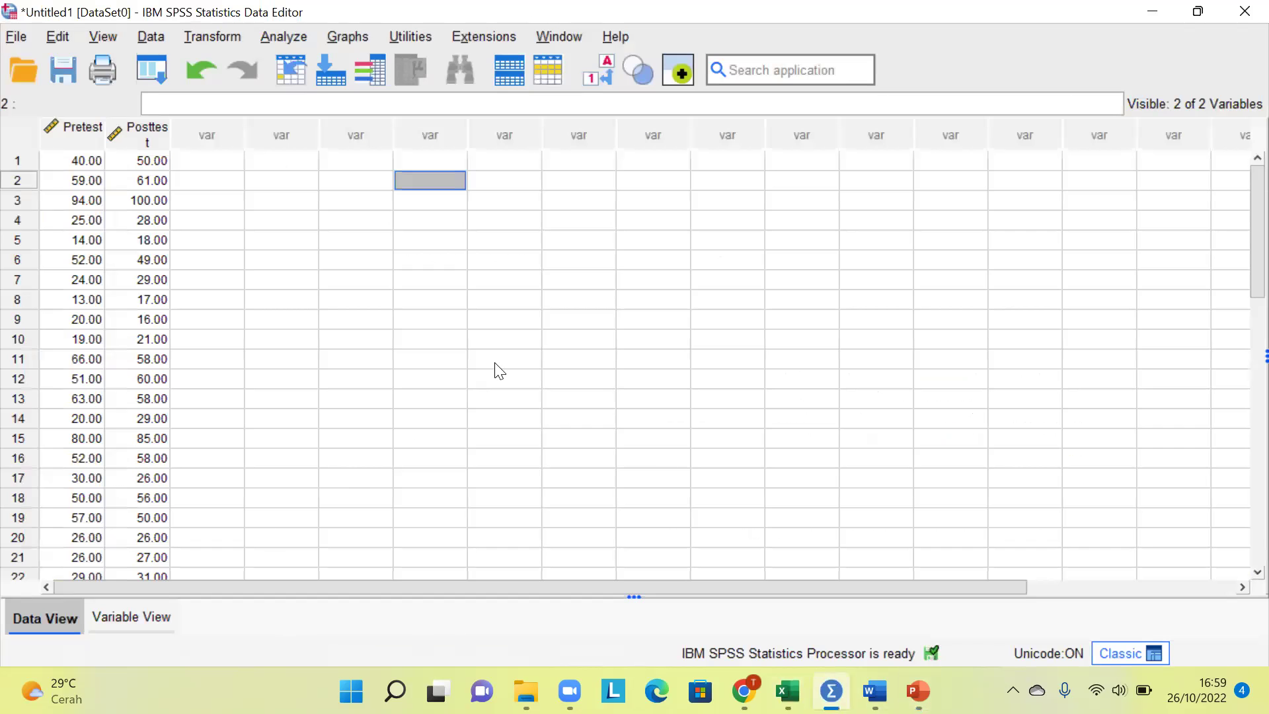
left_click(93, 161)
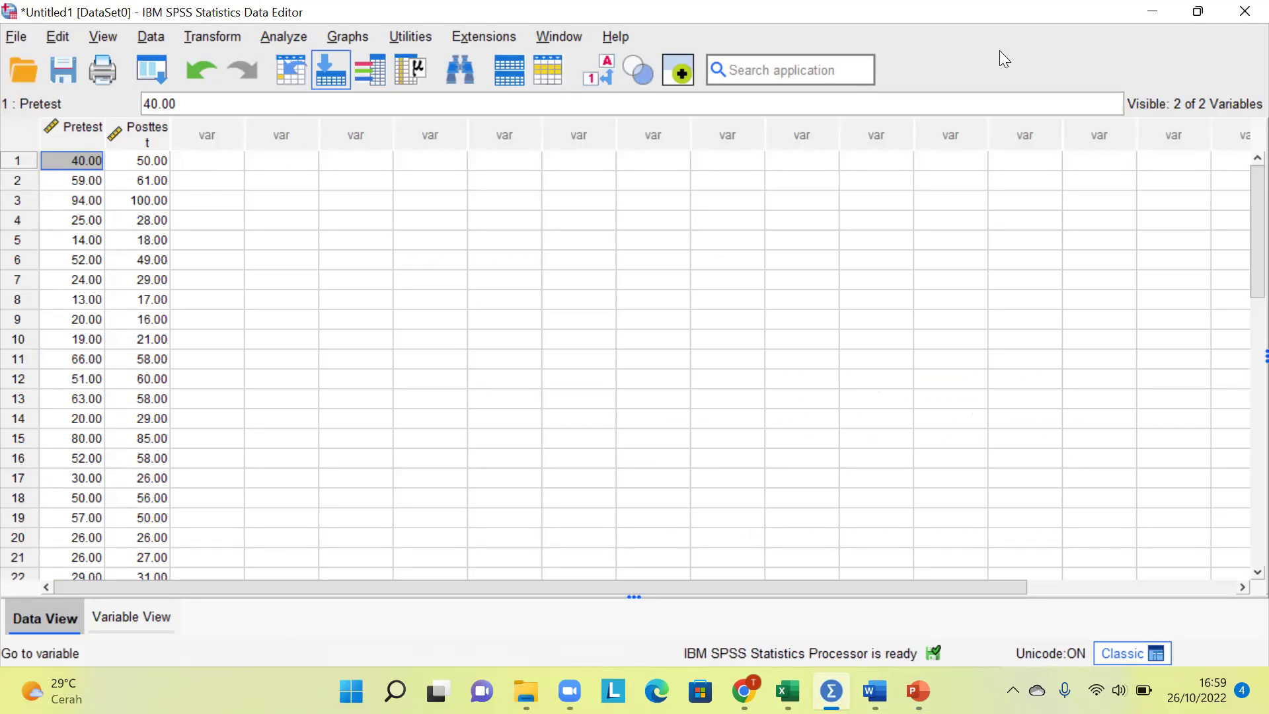
left_click(280, 37)
mouse_move(371, 342)
mouse_move(401, 453)
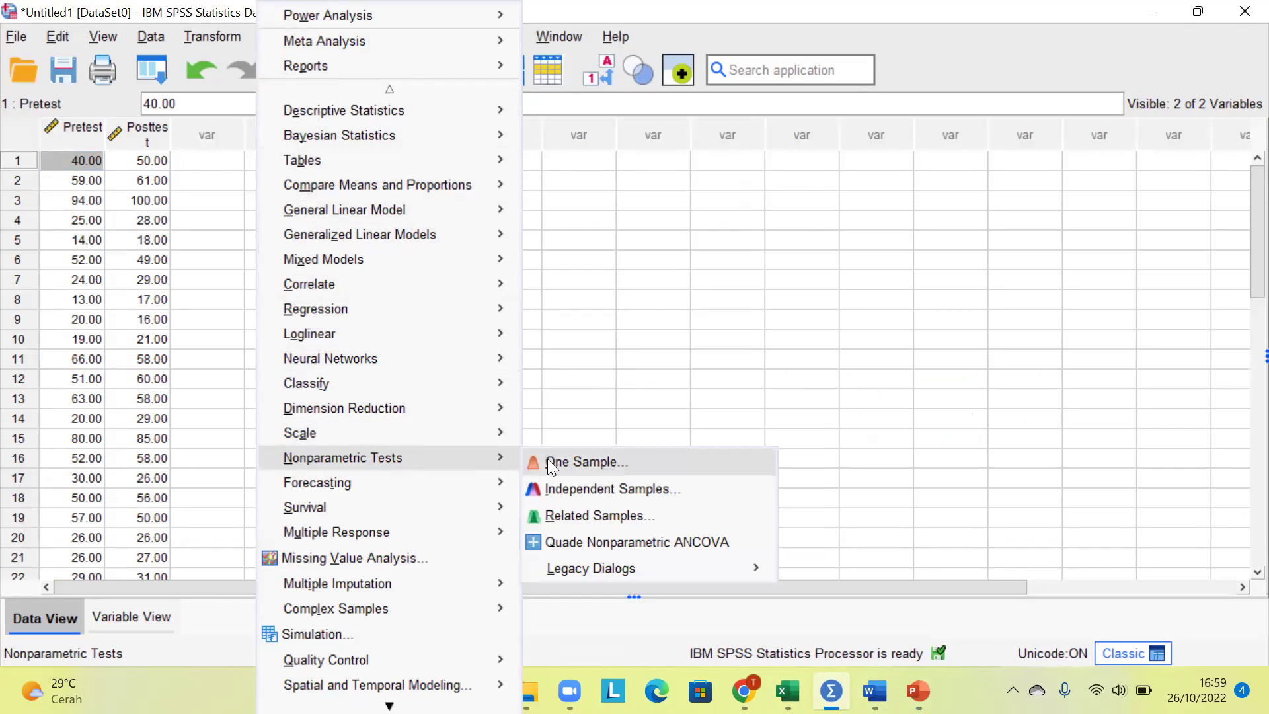
left_click(572, 514)
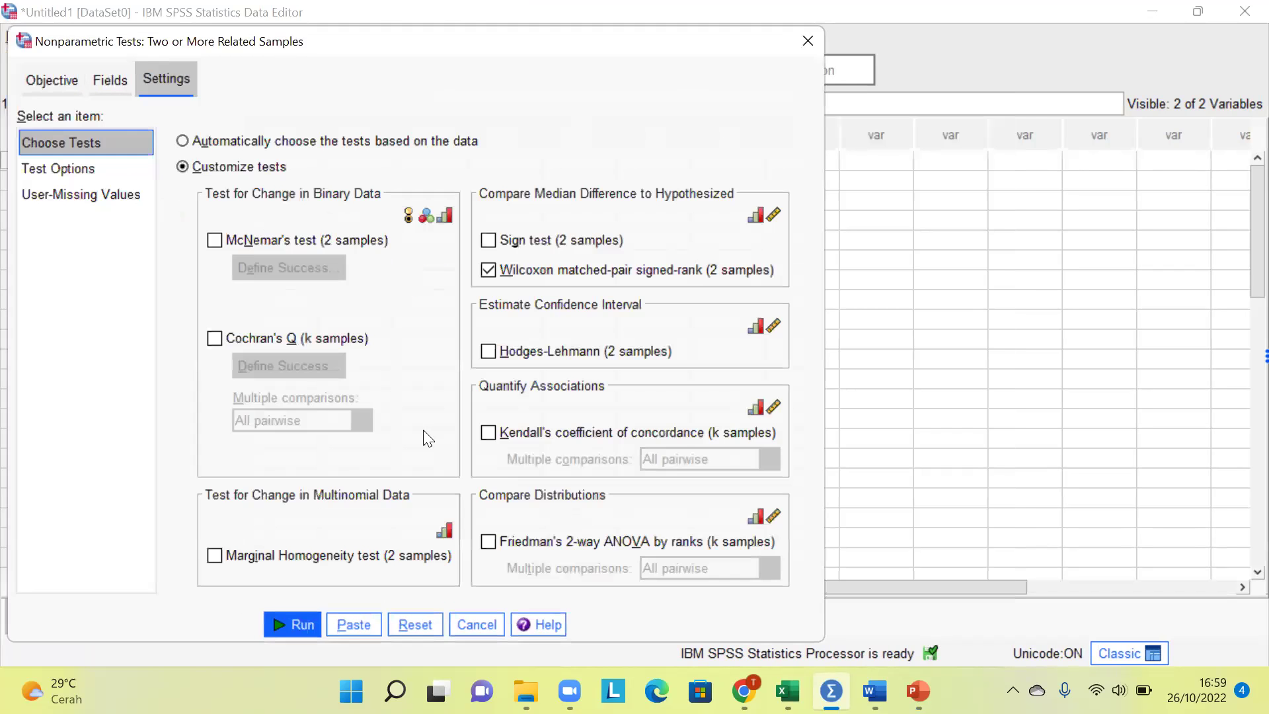
- Check the test fields and options, and run the Wilcoxon matched-pair signed-rank test on Pretest and Posttest at significance level 0.05
left_click(68, 86)
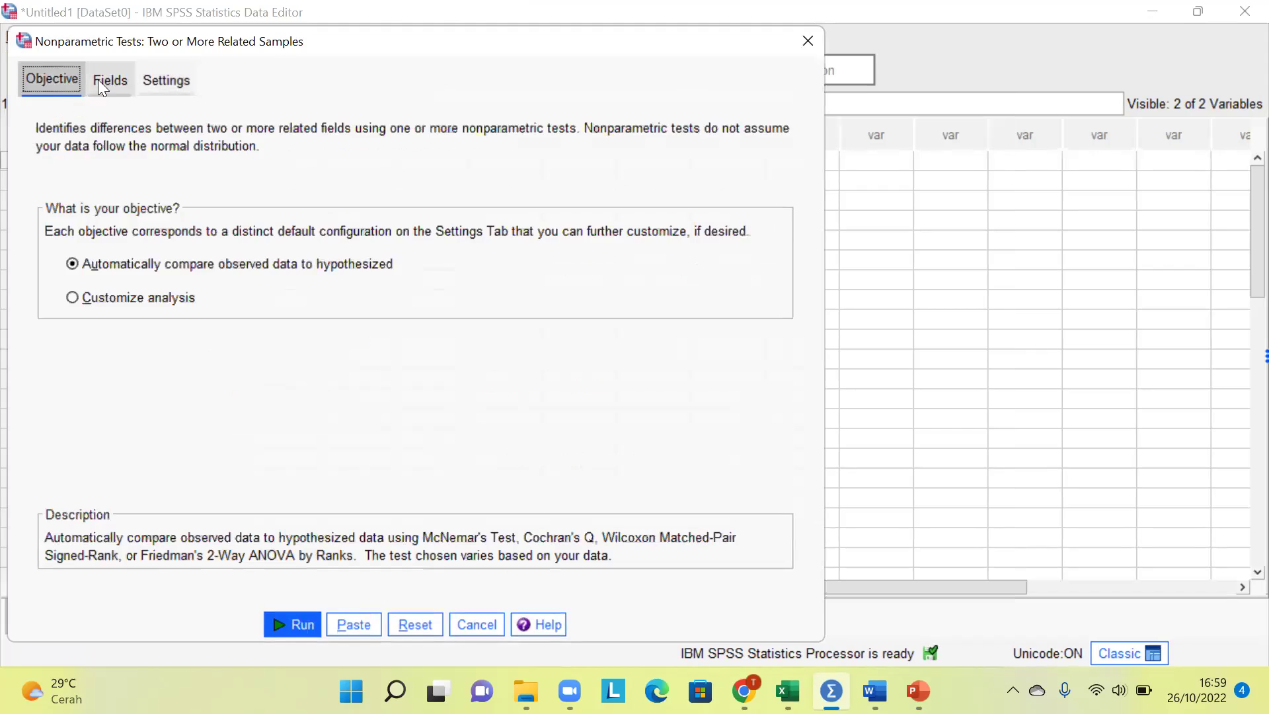
left_click(99, 82)
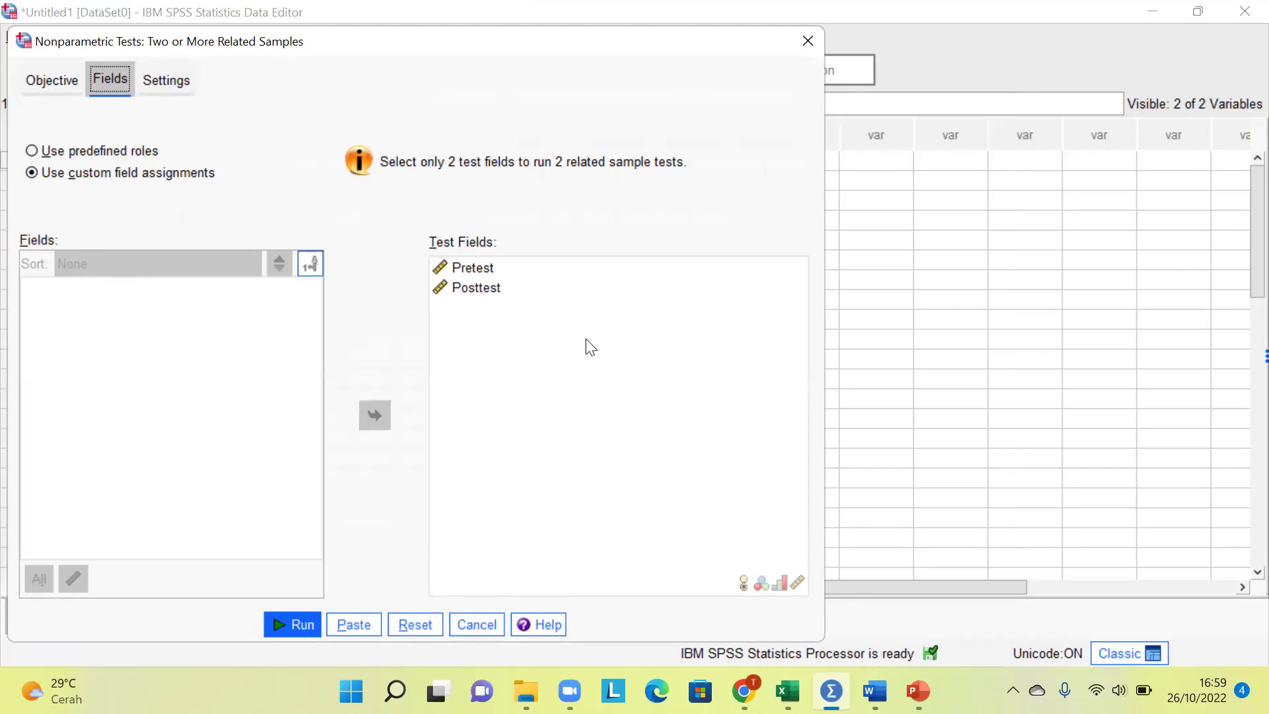
left_click(168, 79)
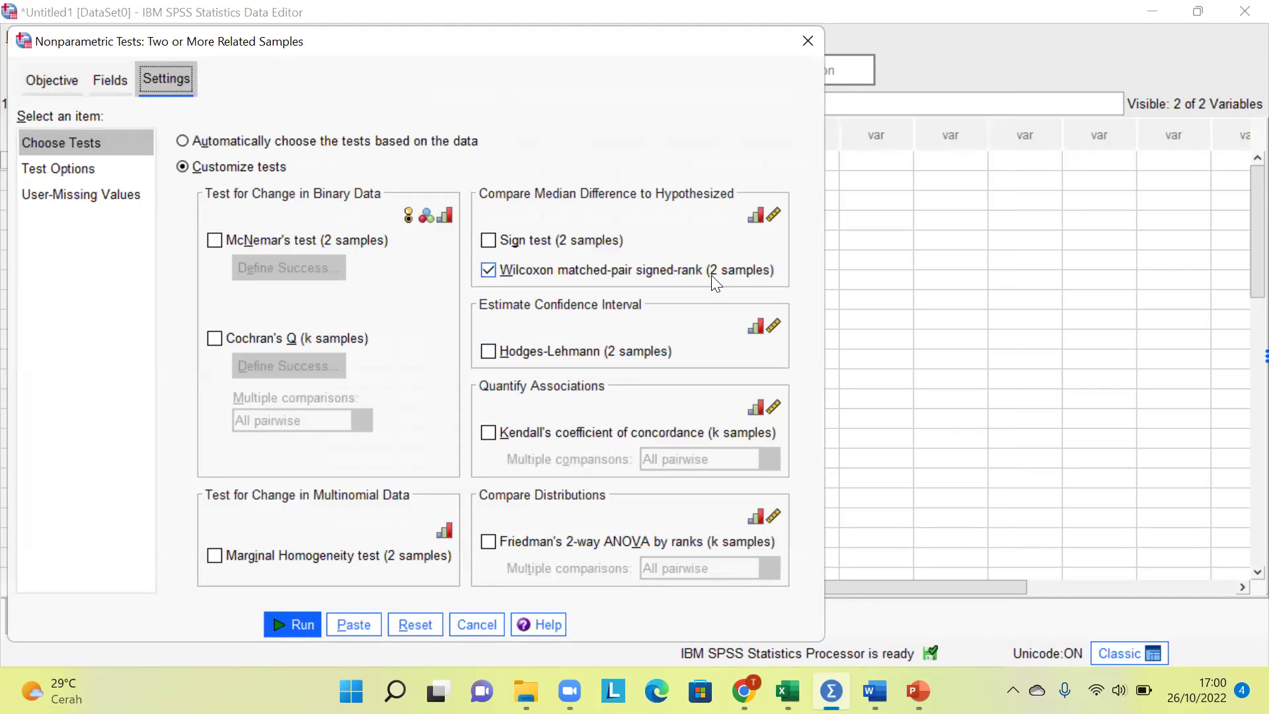
left_click(487, 269)
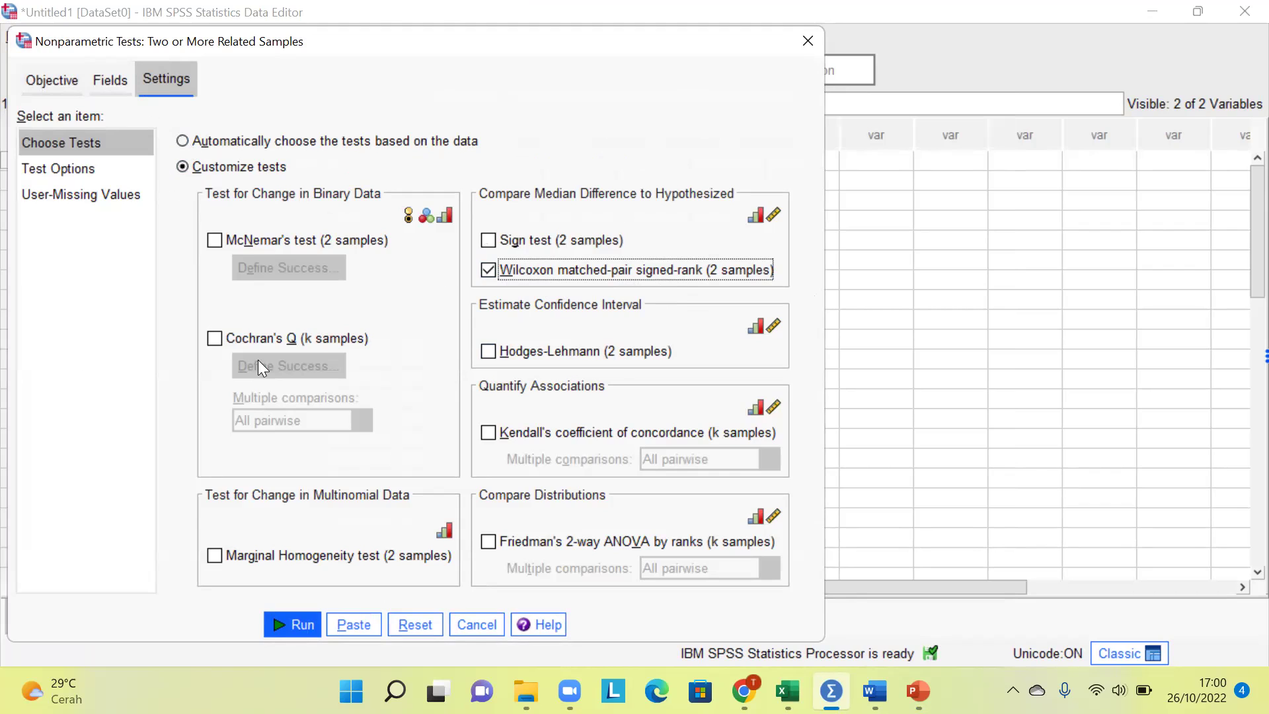
left_click(40, 169)
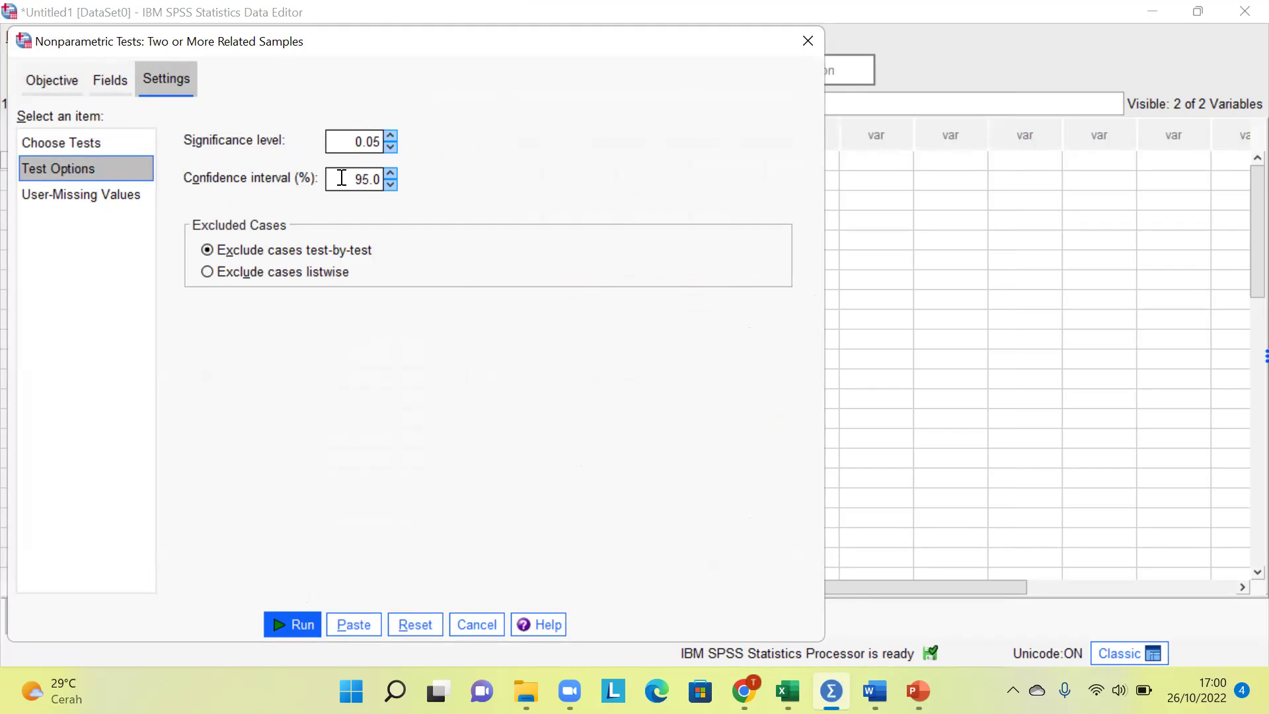
left_click(94, 194)
left_click(91, 173)
left_click(82, 147)
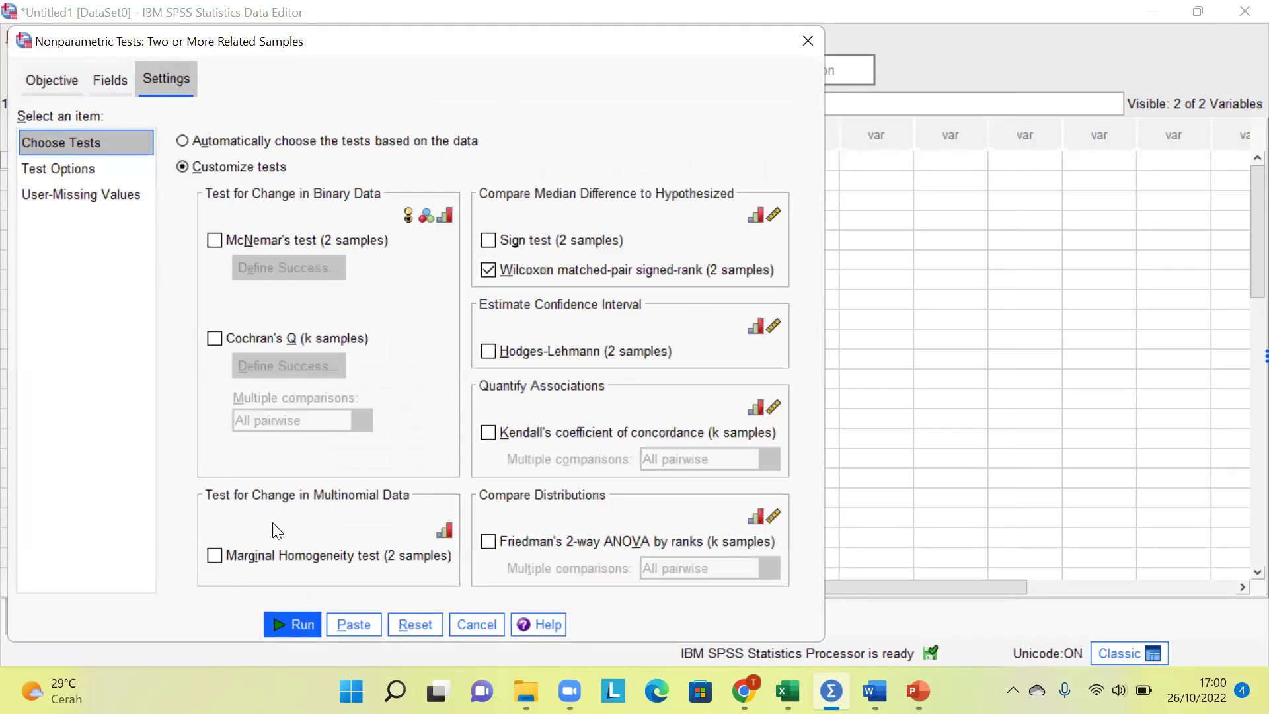
left_click(298, 625)
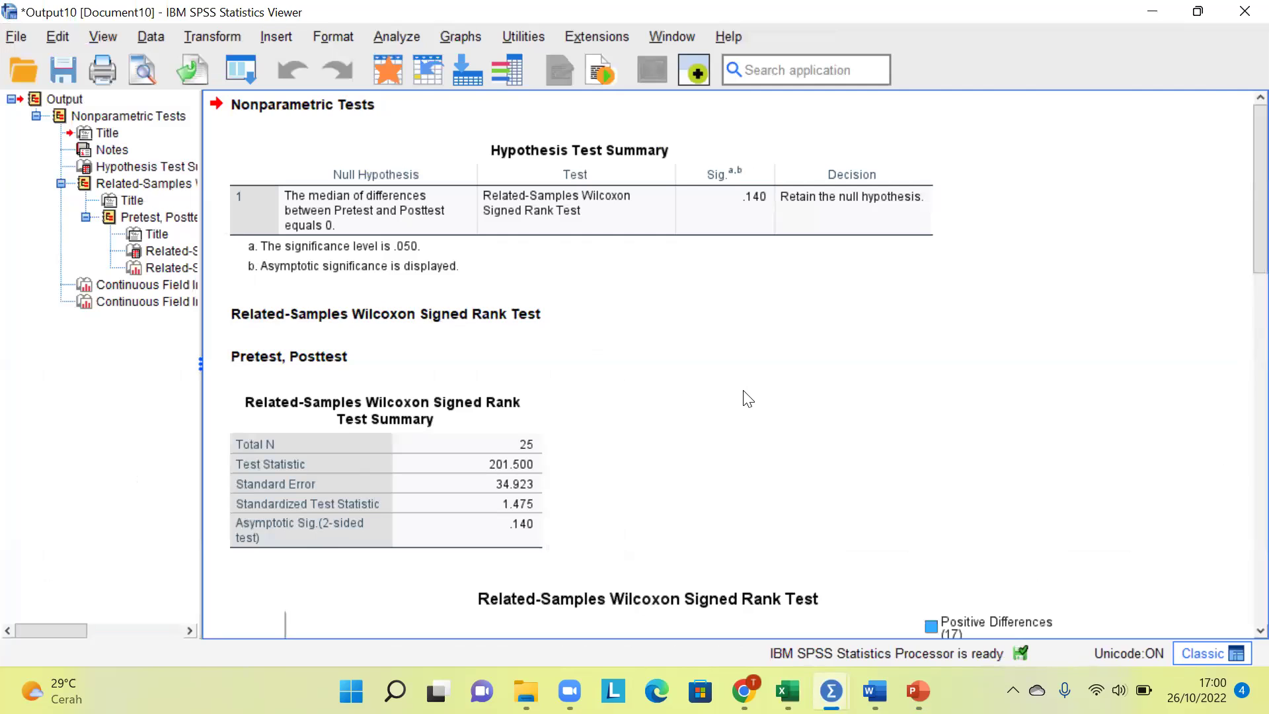
- Examine the Hypothesis Test Summary and the Related-Samples Wilcoxon Signed Rank Test Summary in the output
scroll(633, 409, "down", 3)
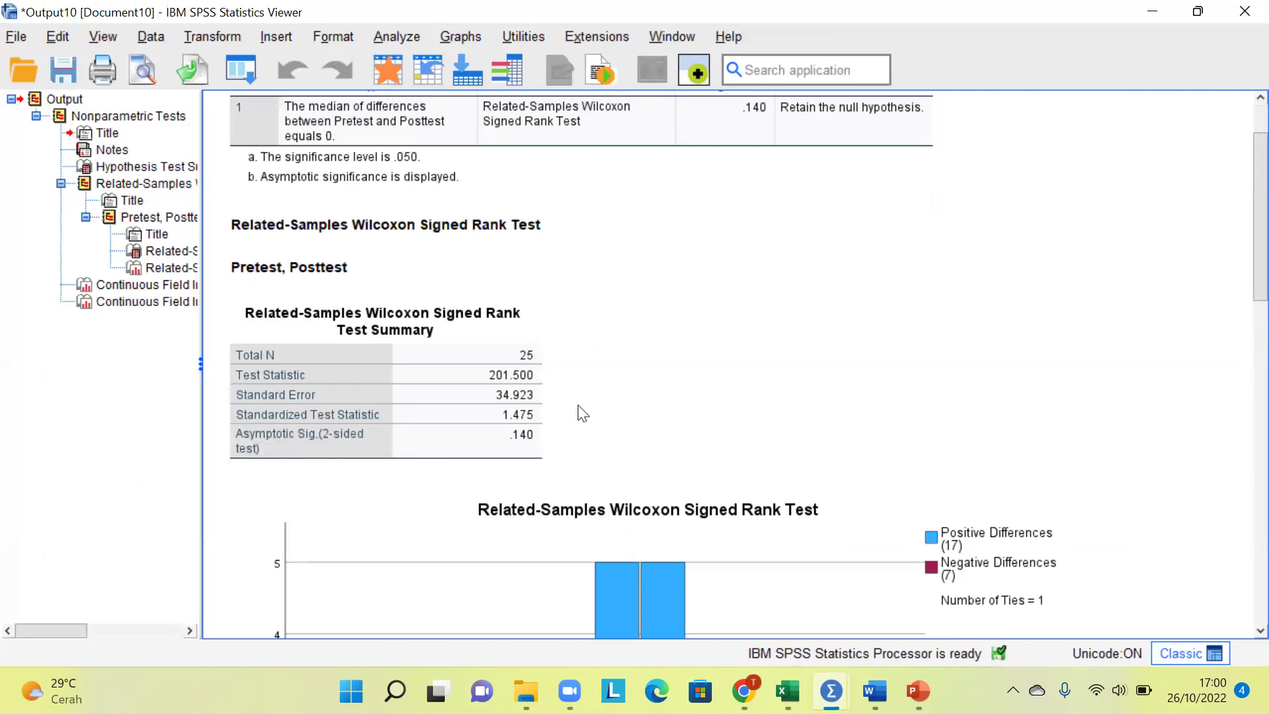
scroll(578, 411, "up", 3)
left_click(468, 444)
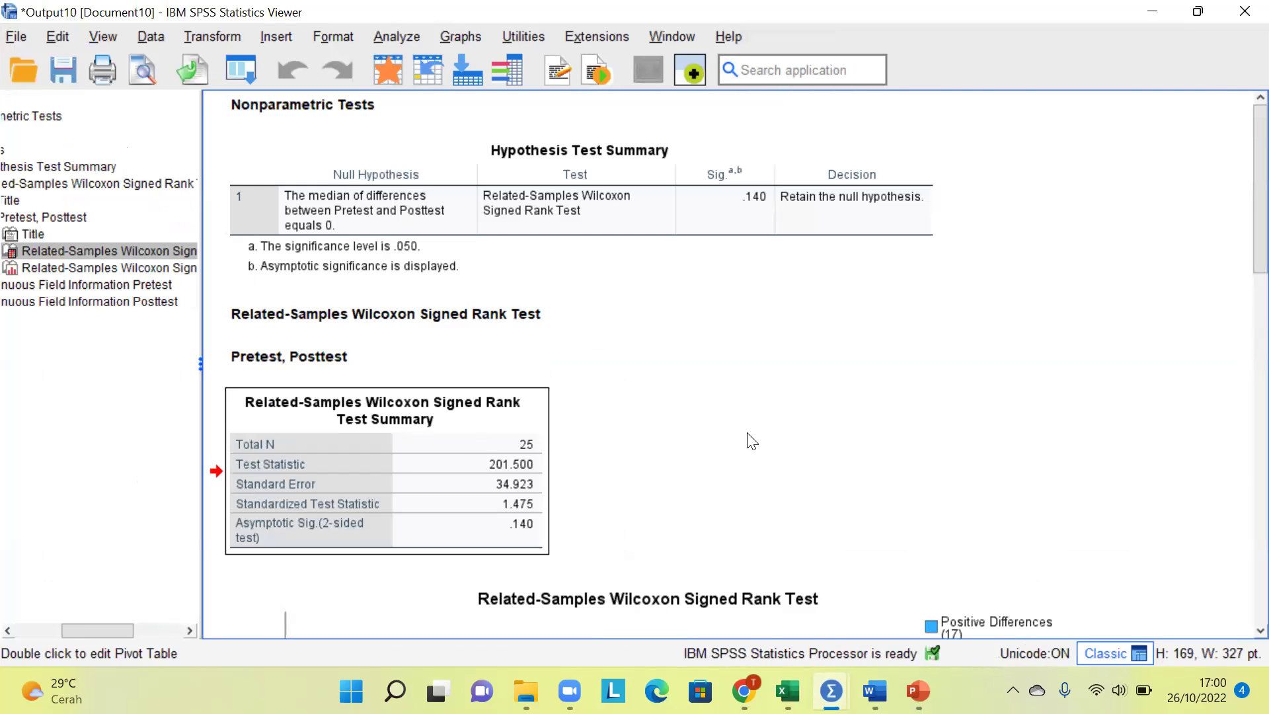
scroll(745, 439, "down", 3)
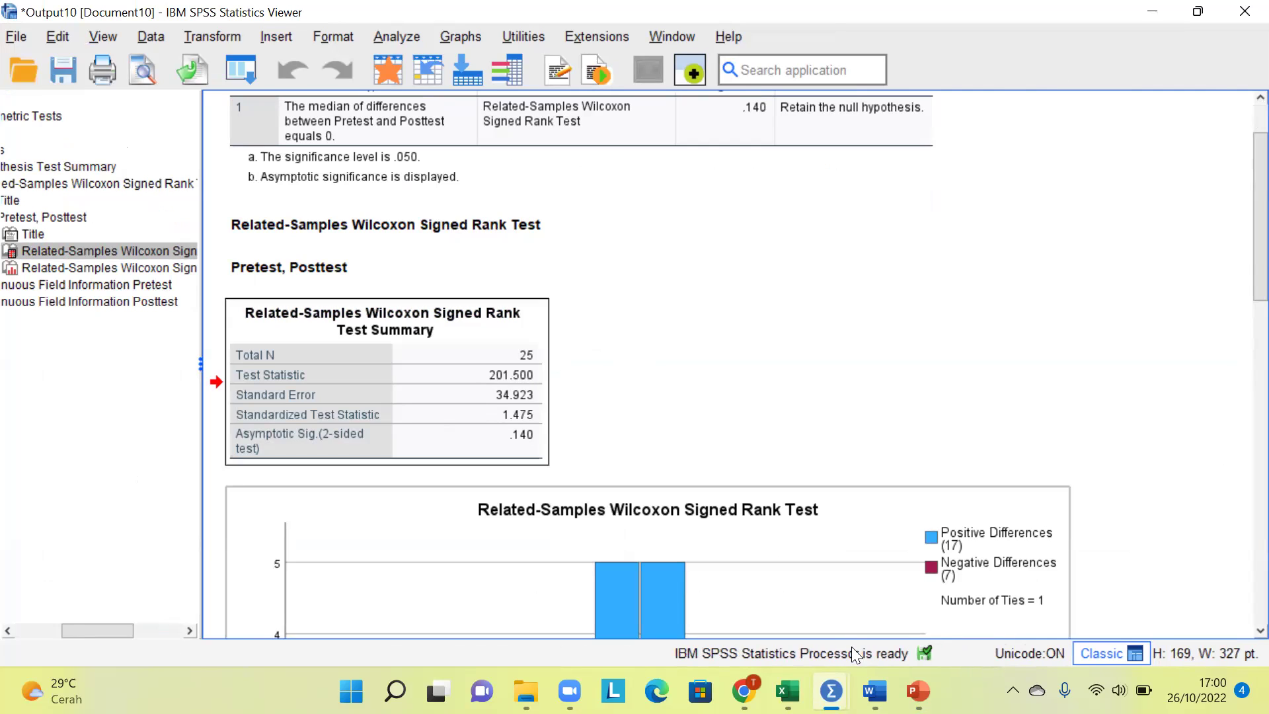
- Switch to the UJI WILCOXON document in Word and read the decision rules for the Wilcoxon signed-rank test in SPSS
left_click(875, 691)
scroll(694, 568, "down", 1)
scroll(686, 553, "up", 7)
mouse_move(1241, 322)
left_mouse_down()
mouse_move(1243, 336)
mouse_move(1239, 283)
mouse_move(1241, 345)
mouse_move(1238, 329)
left_mouse_up()
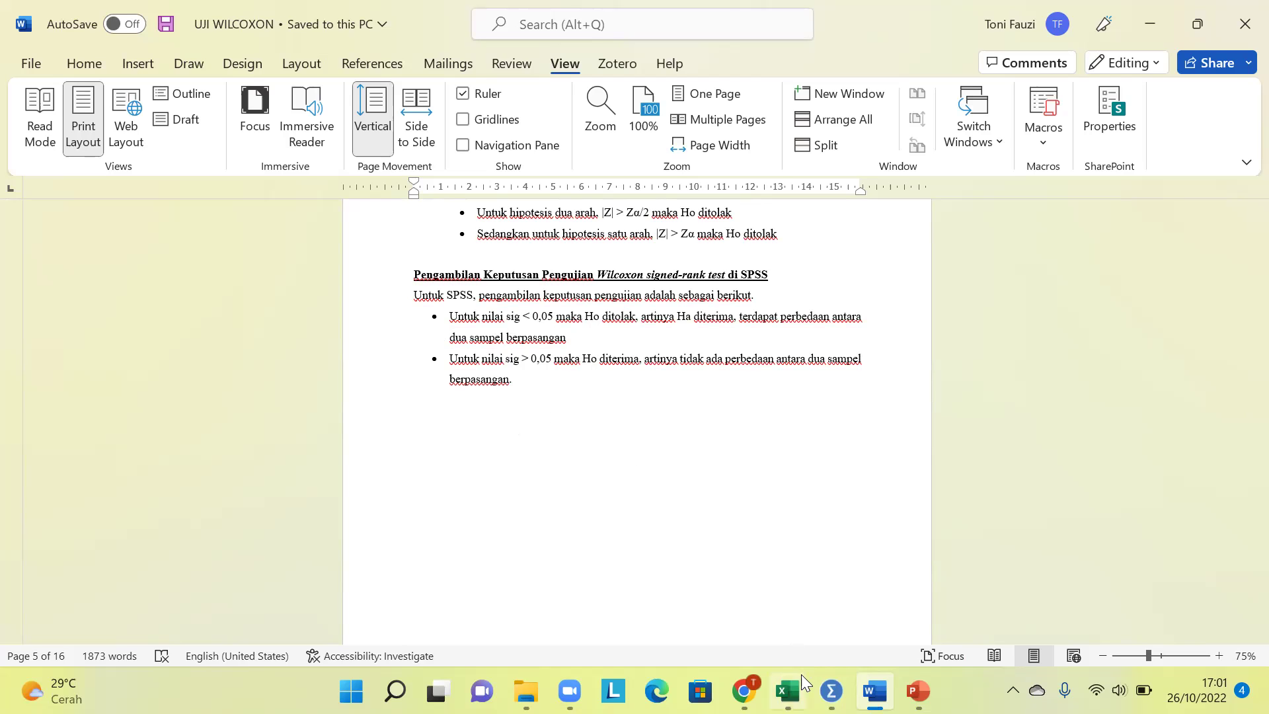
- Check the asymptotic significance in the SPSS output window and return to the decision rules in Word to compare it with 0,05
left_click(831, 691)
left_click(877, 611)
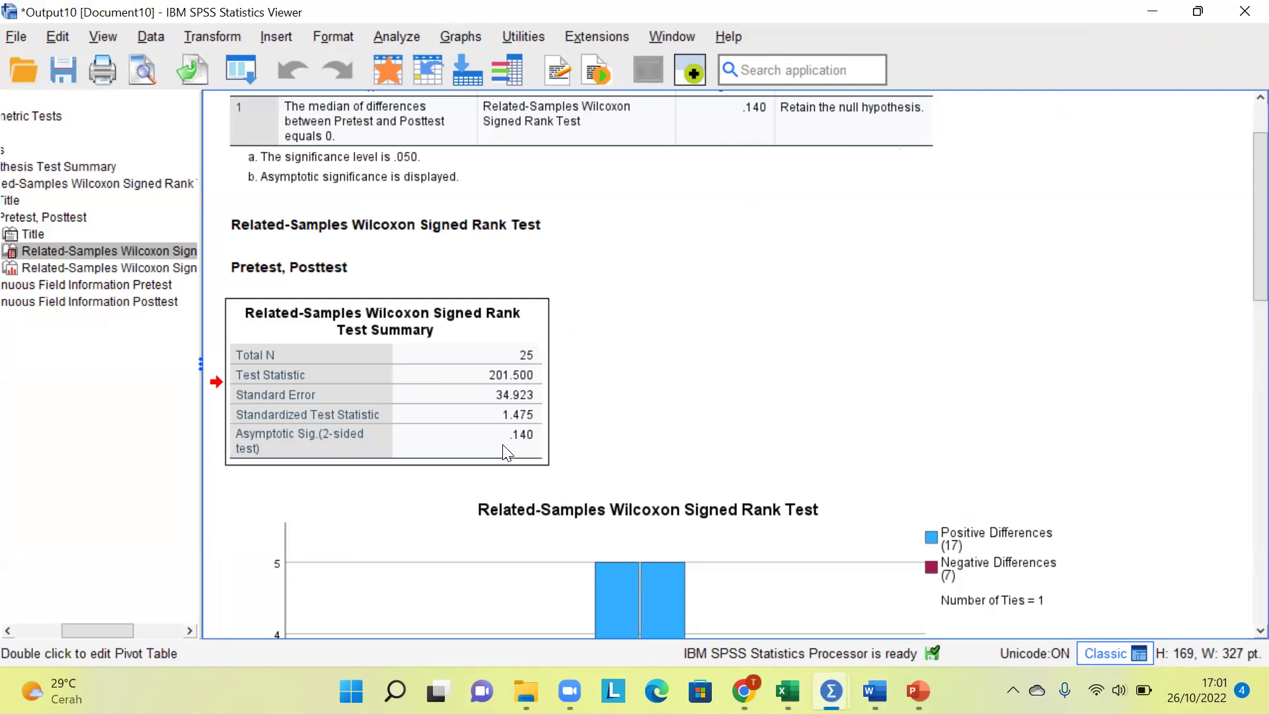
mouse_move(787, 690)
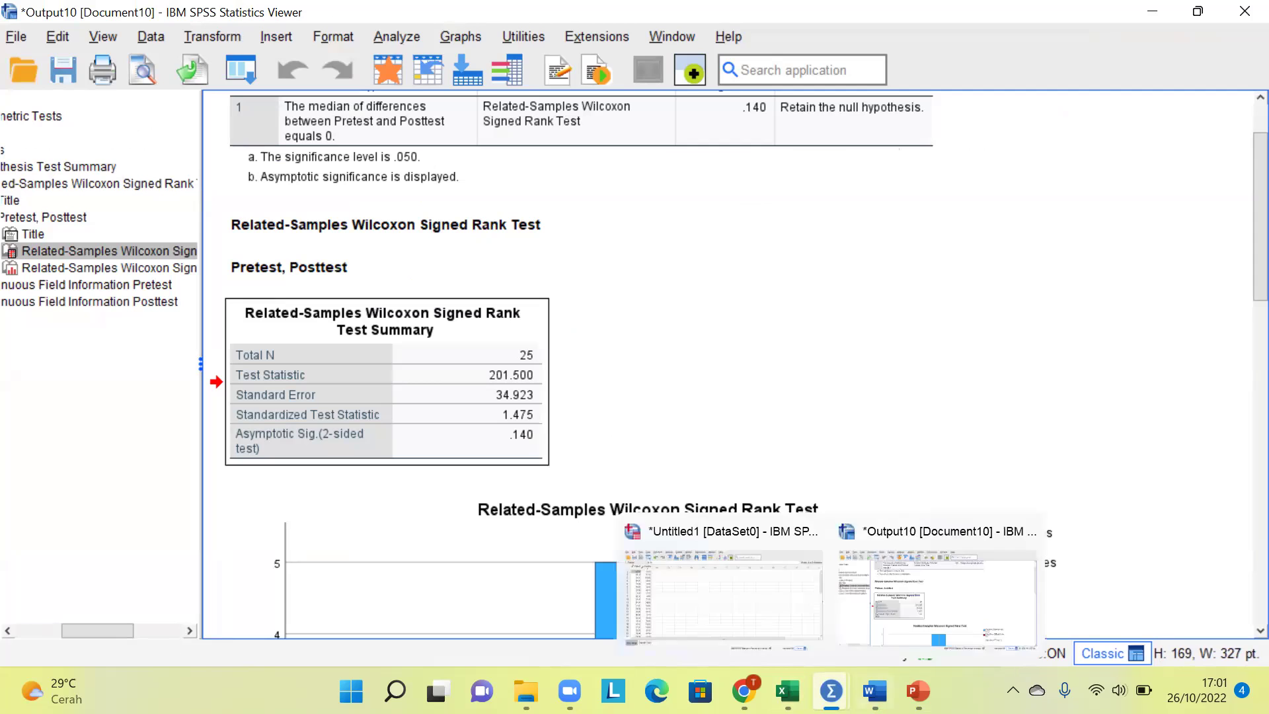
mouse_move(874, 690)
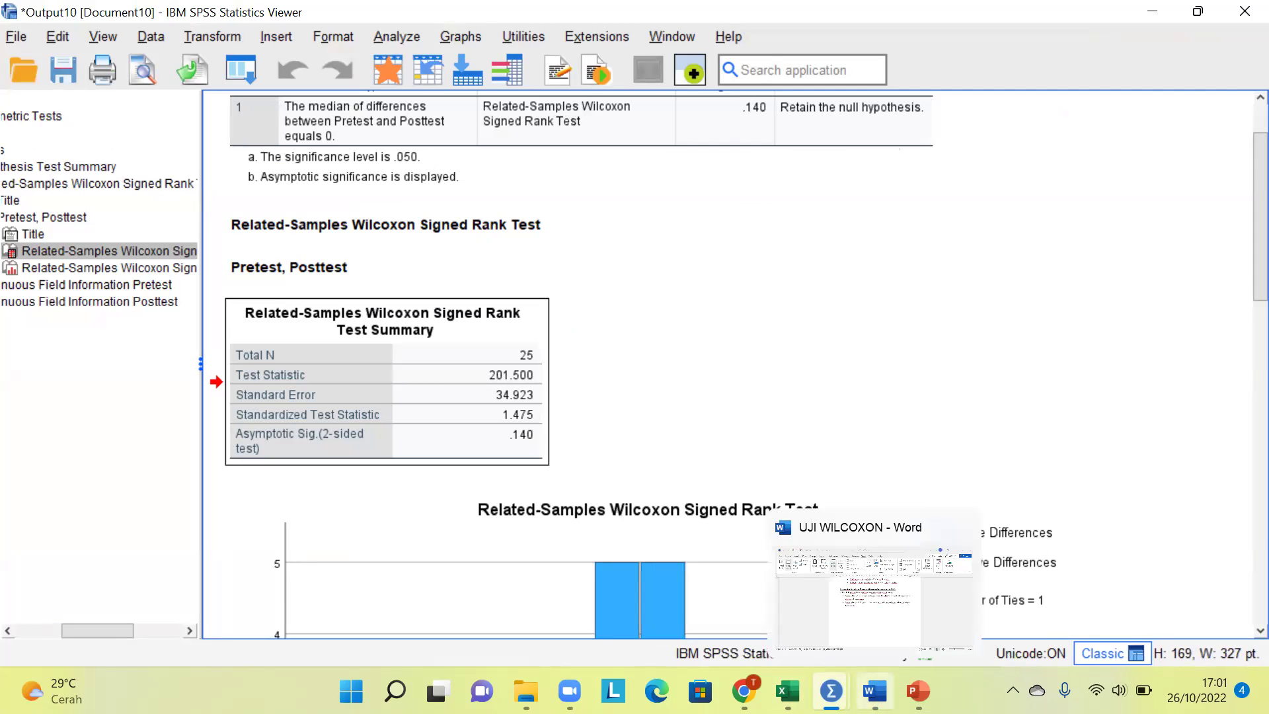
left_click(872, 595)
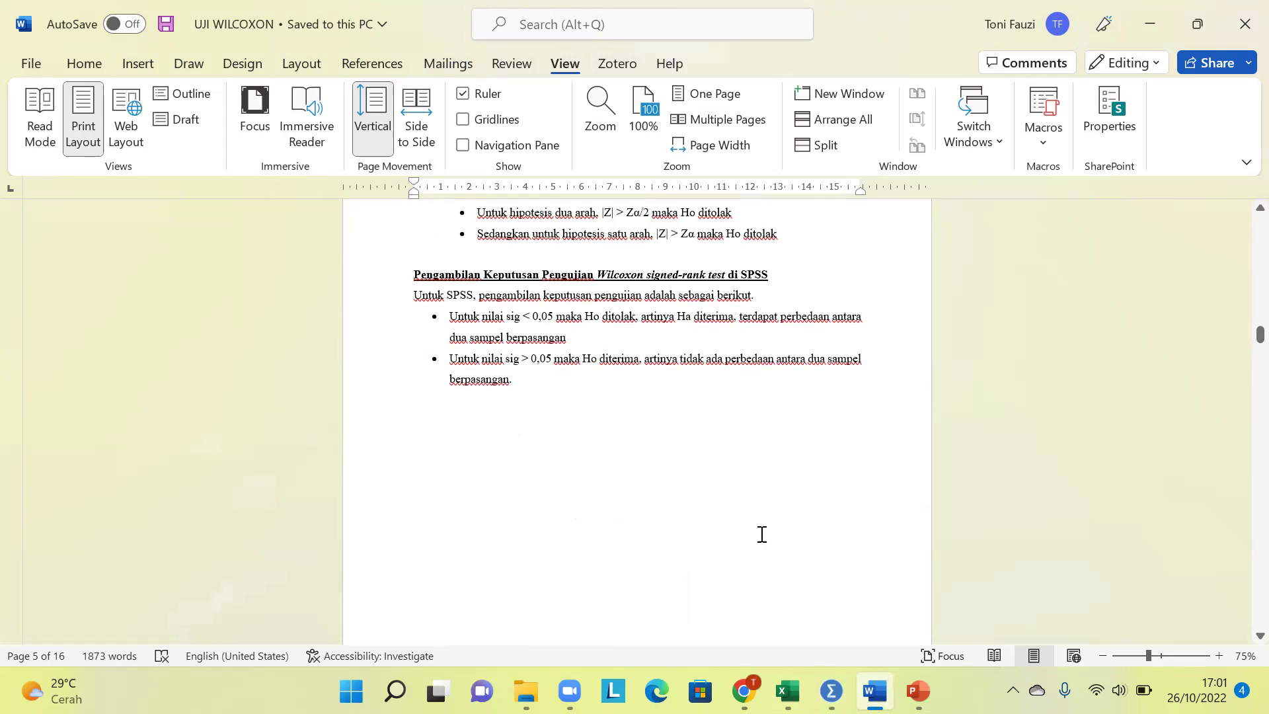
- Switch to the SPSS output and run the legacy two-related-samples nonparametric test on the Pretest–Posttest pair with the Wilcoxon test type
mouse_move(874, 691)
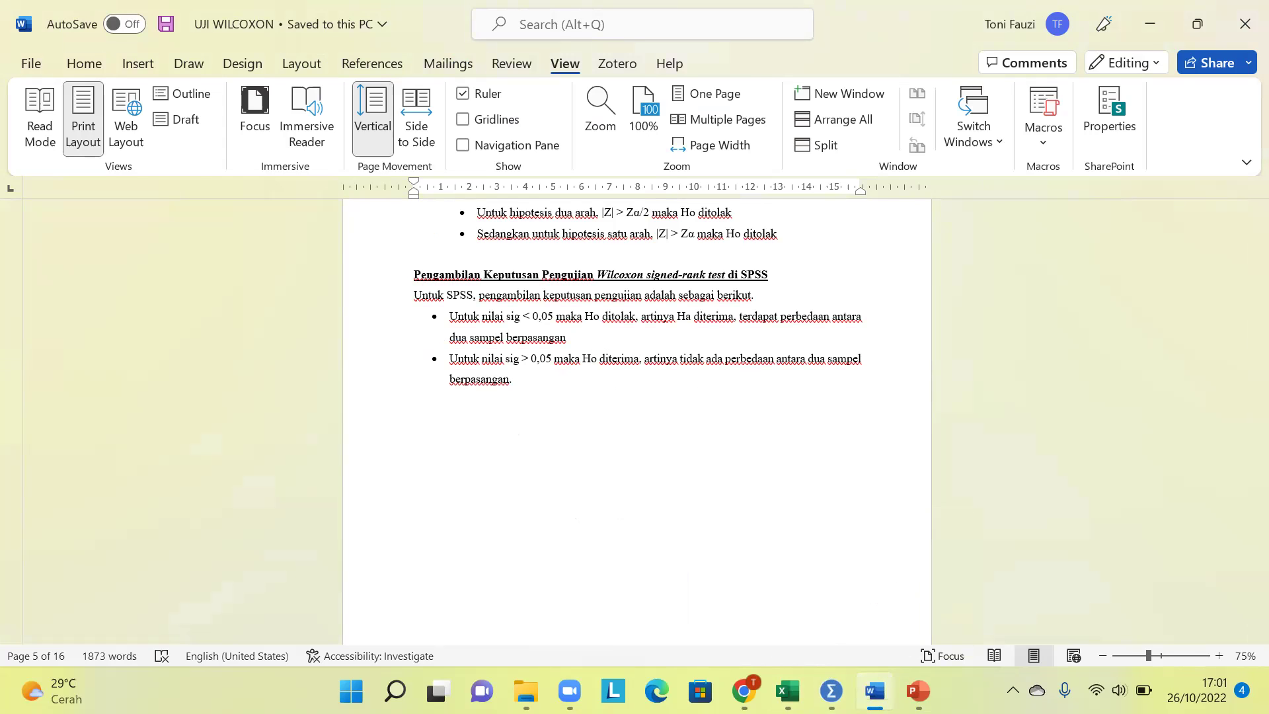
left_click(832, 691)
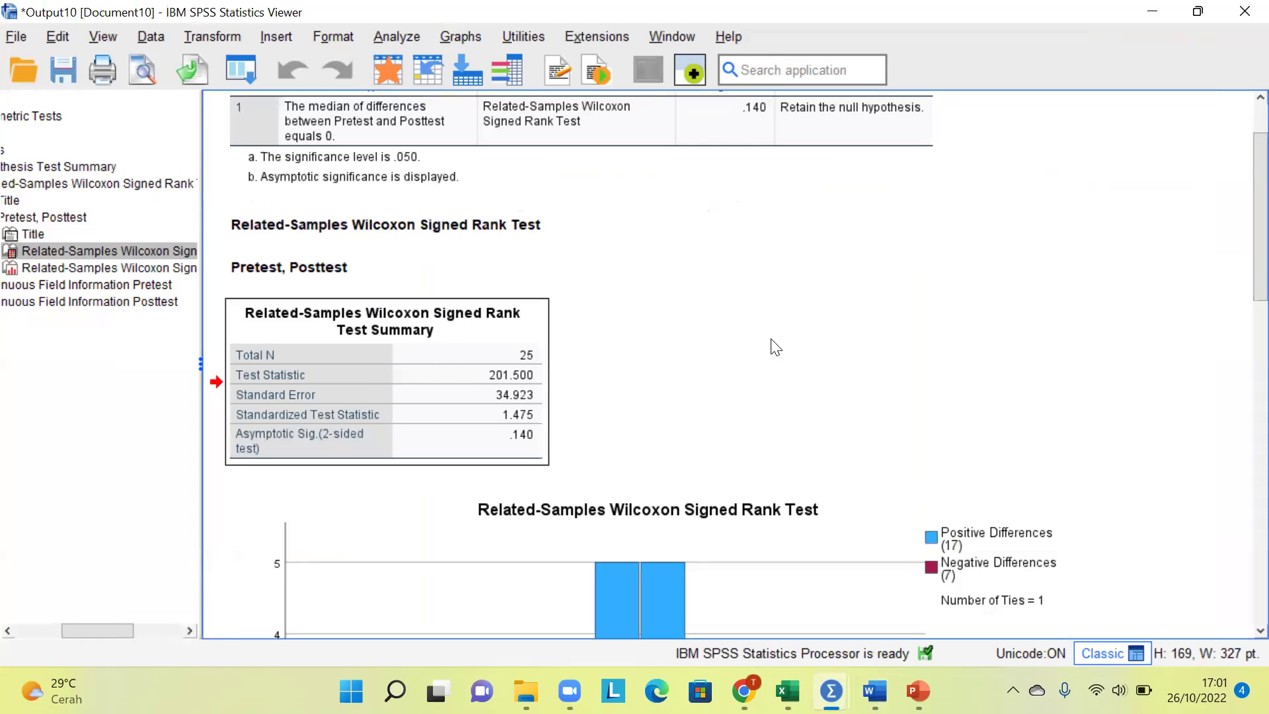
left_click(725, 334)
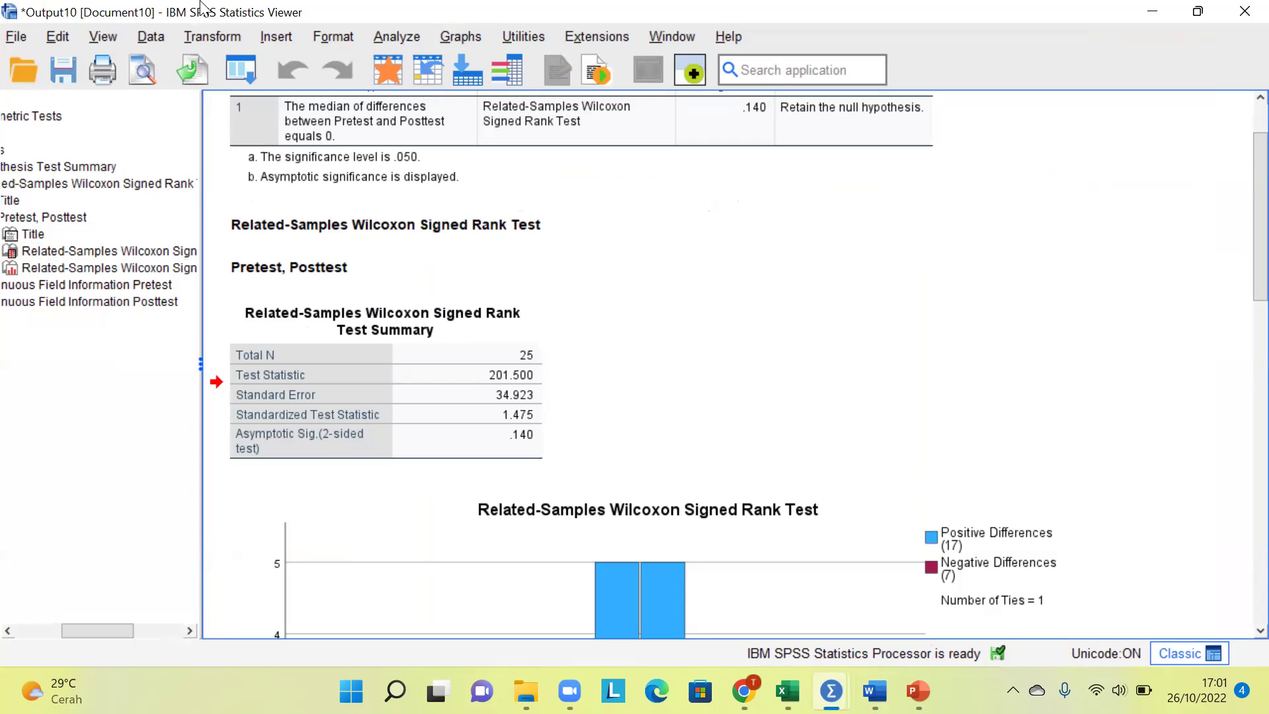
left_click(389, 40)
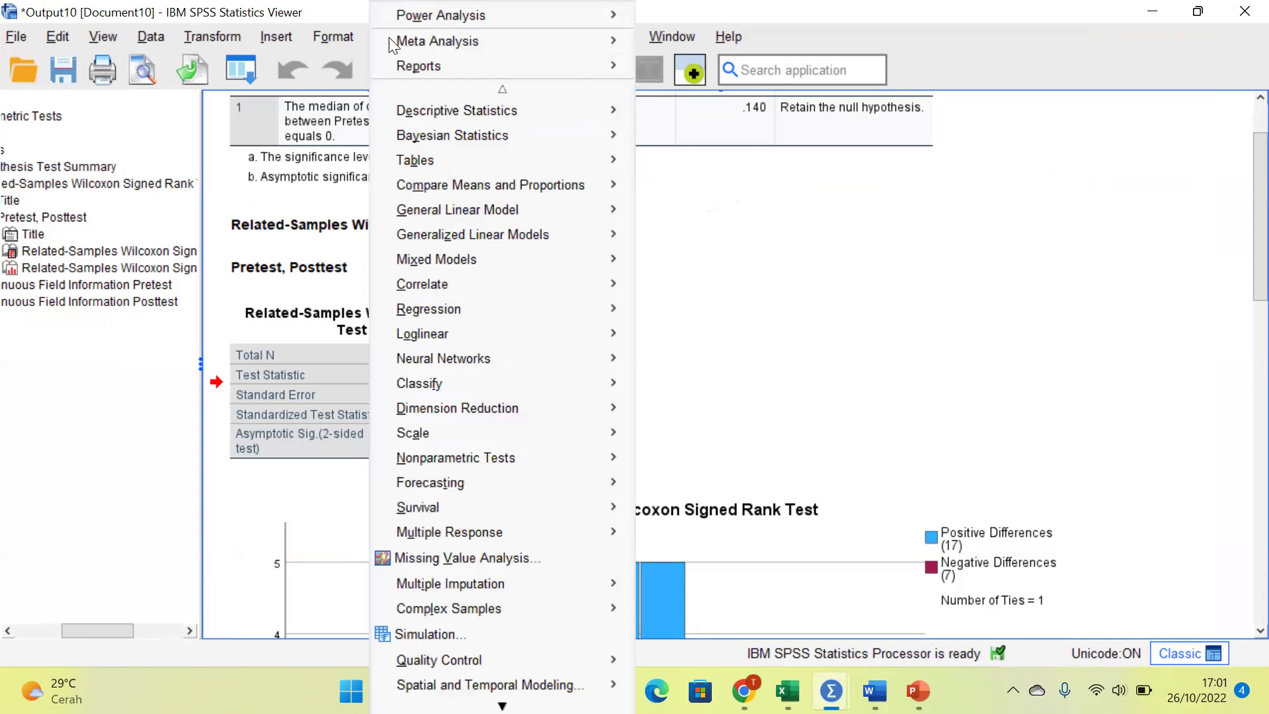
mouse_move(475, 333)
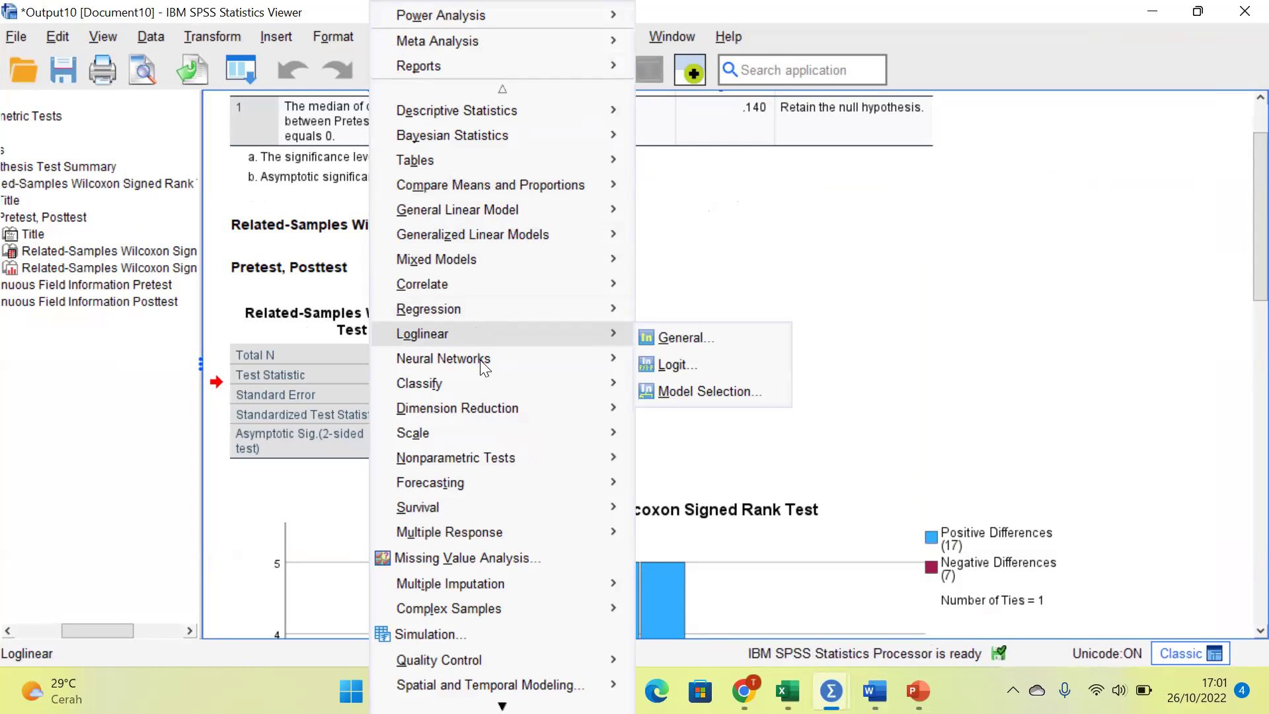
mouse_move(502, 456)
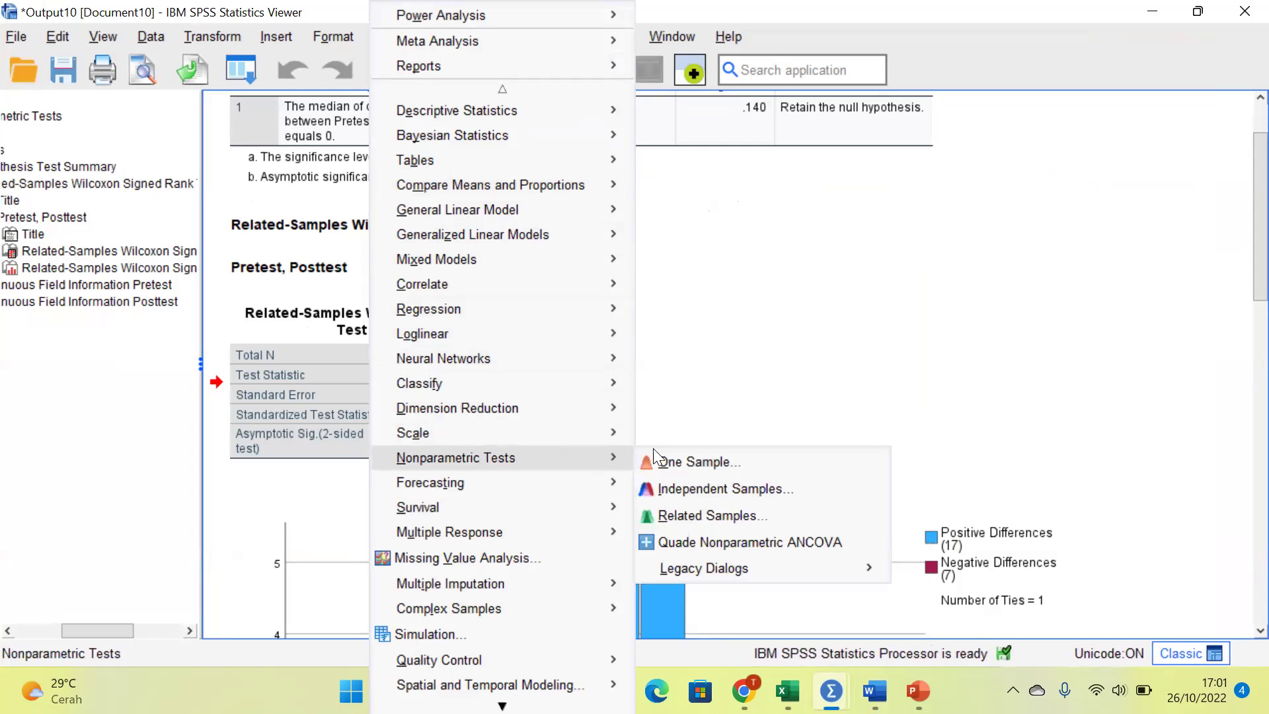
mouse_move(707, 567)
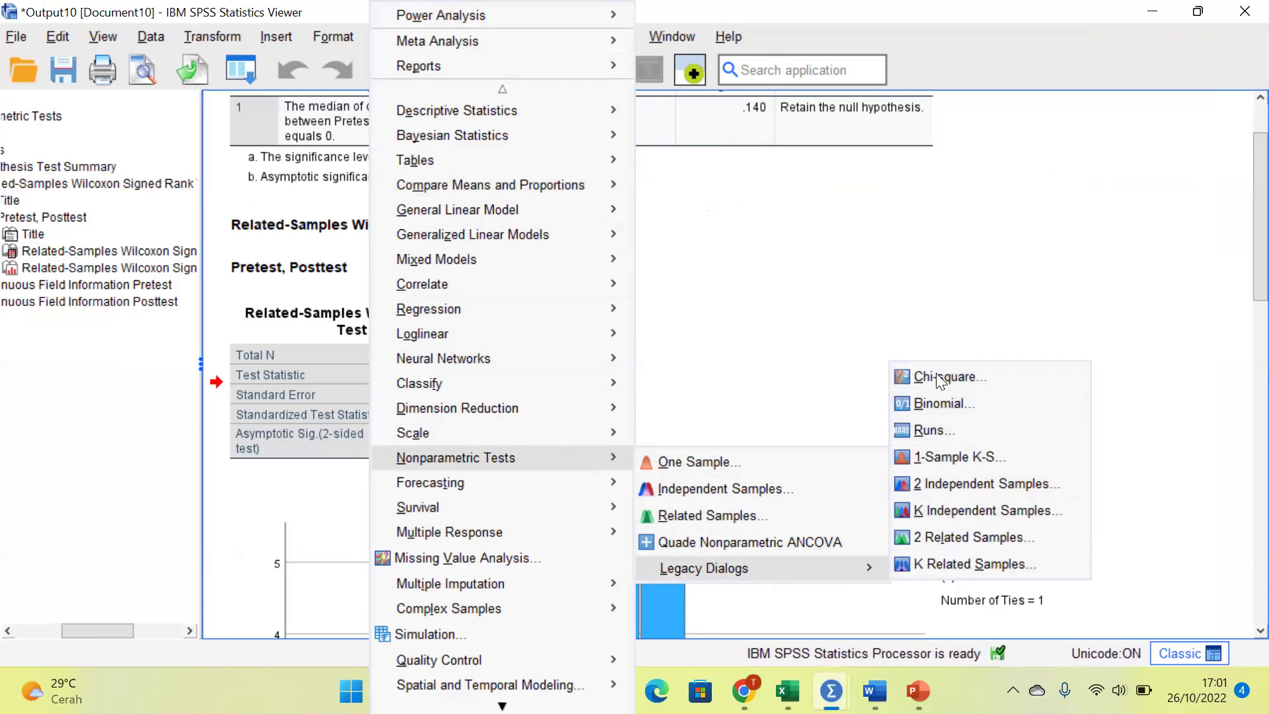
left_click(957, 538)
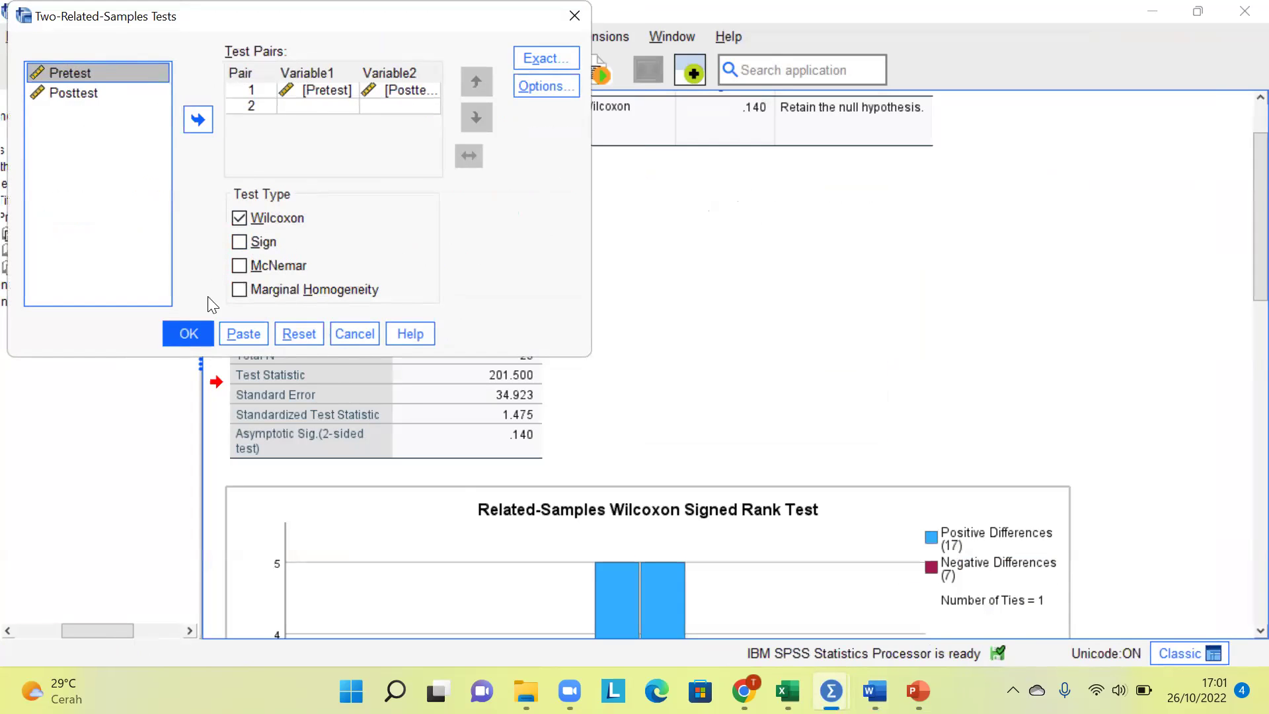
left_click(199, 329)
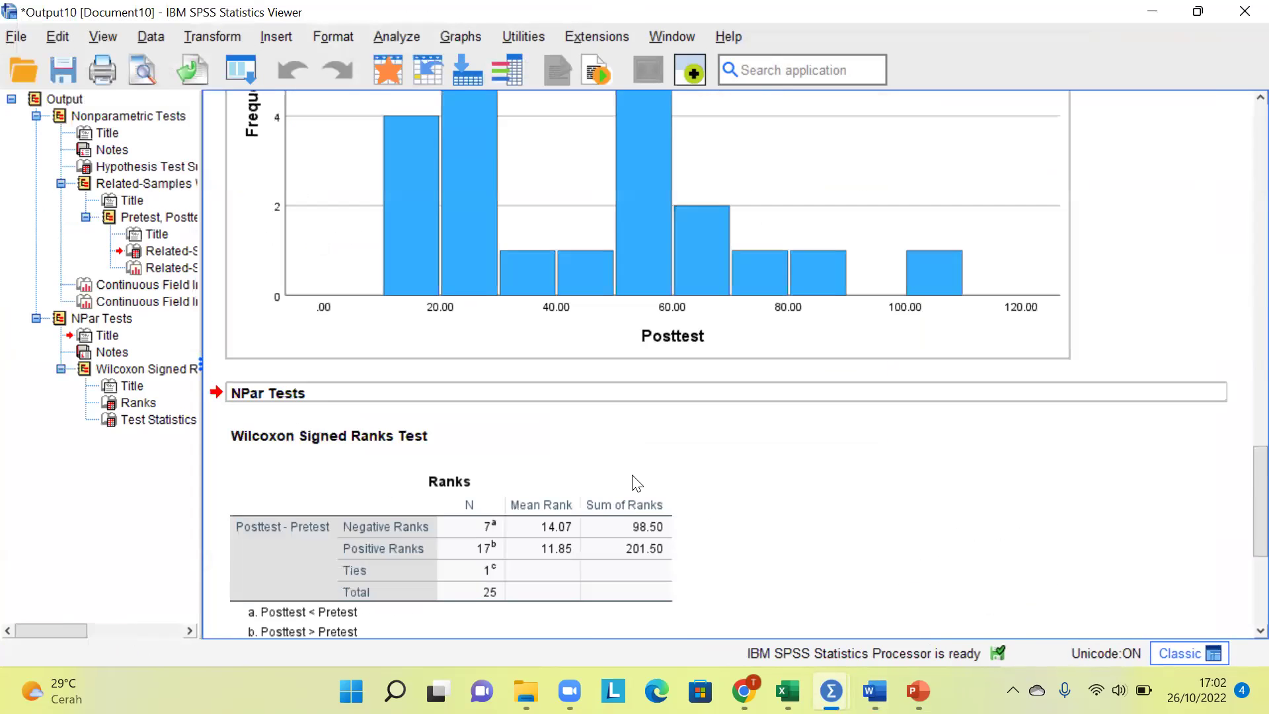
- Compare the rank sums in the SPSS Ranks table with the manual positive and negative rank totals in the Excel Jumlah row
left_click(392, 343)
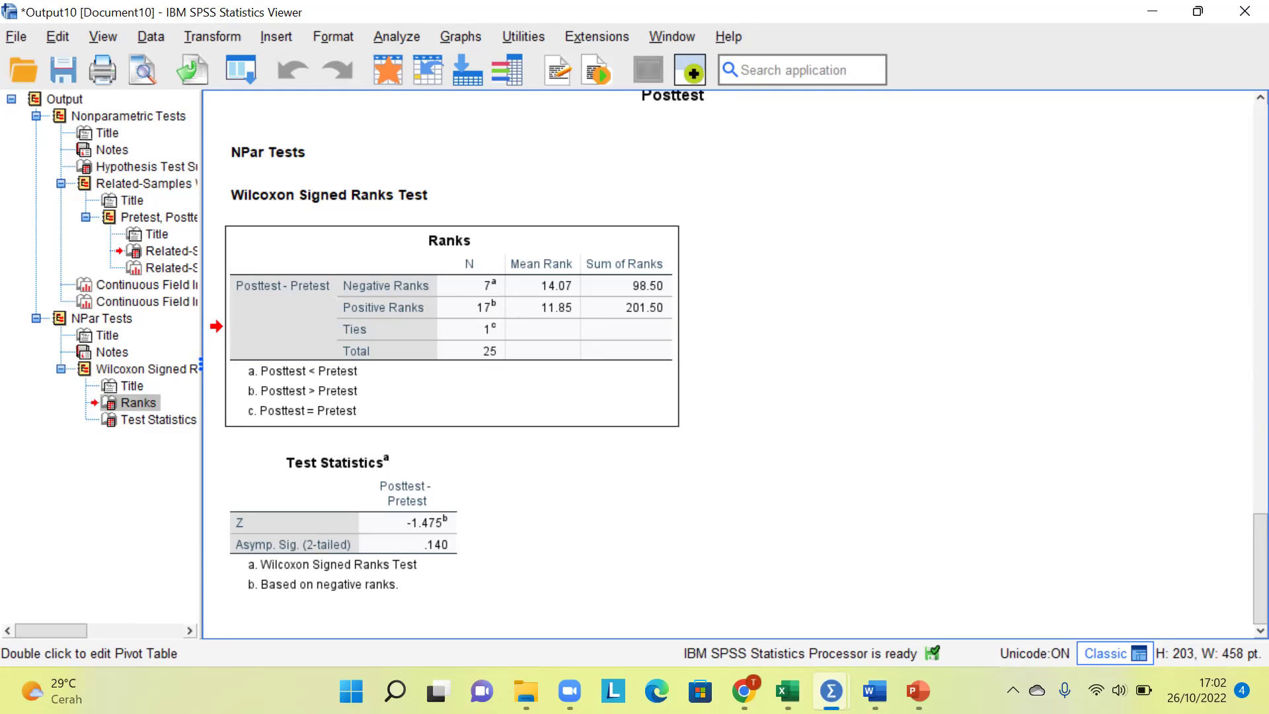
left_click(787, 692)
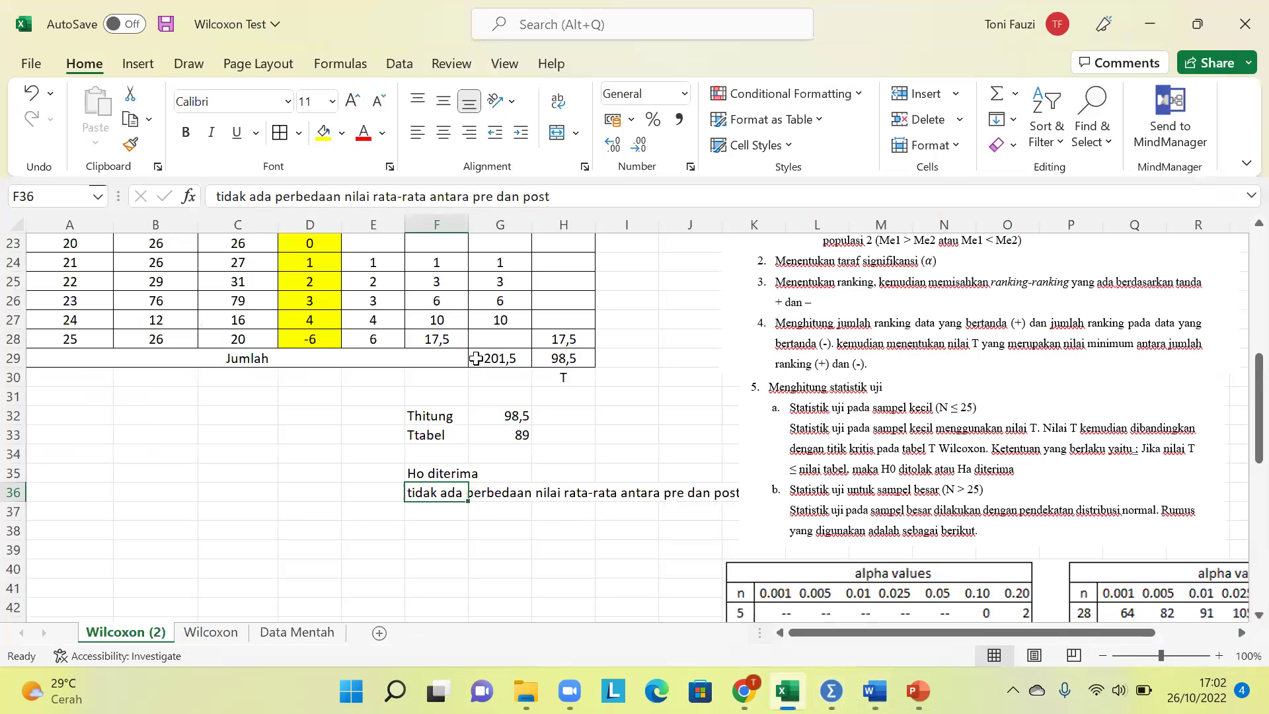
left_click(476, 358)
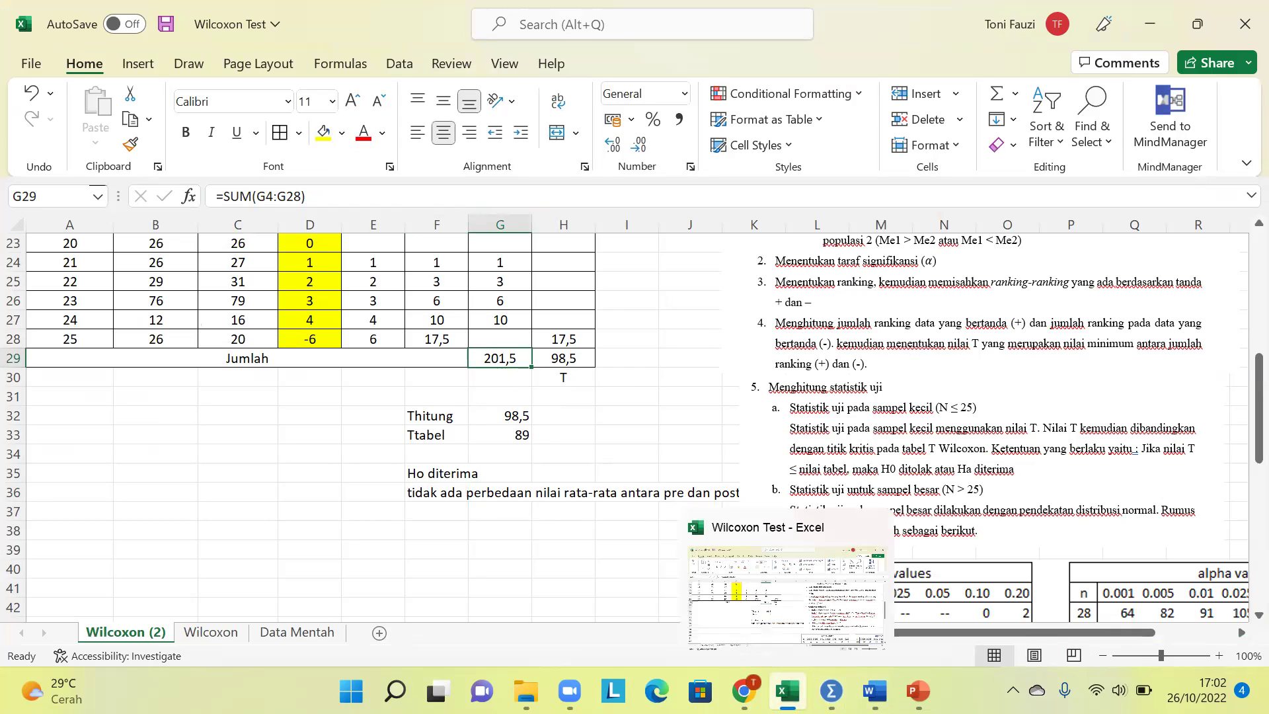
left_click(788, 690)
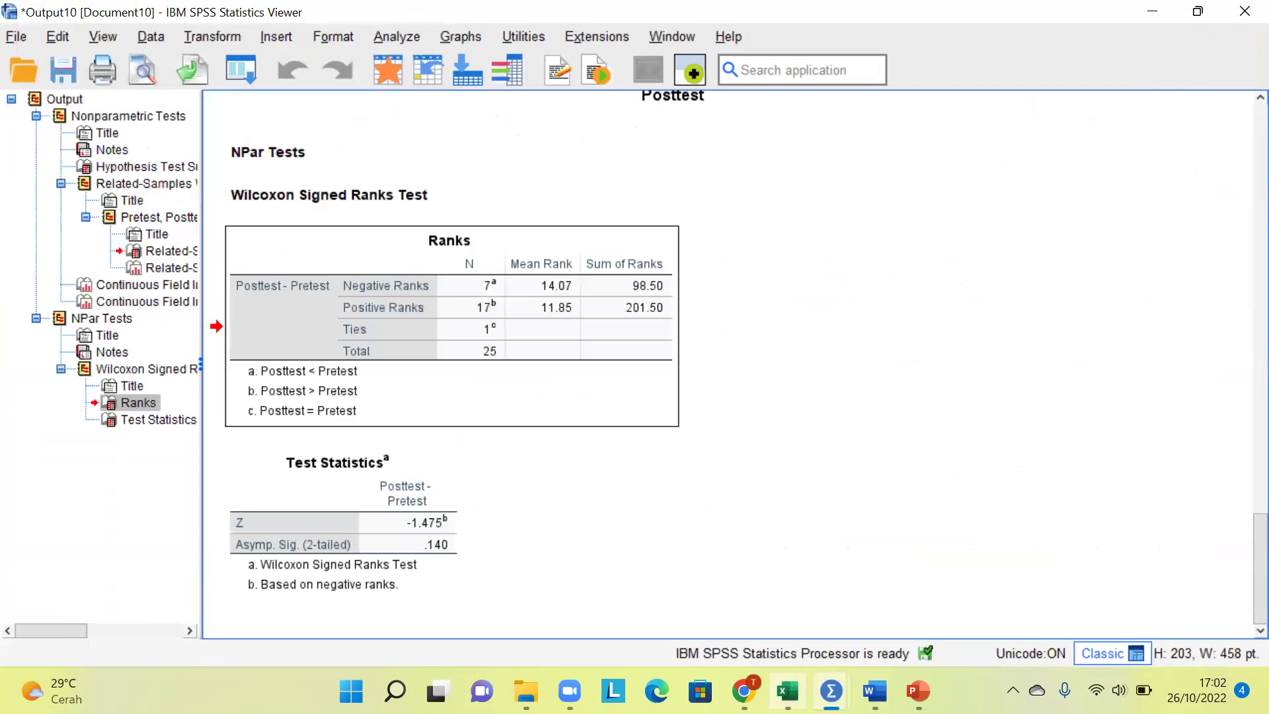
left_click(788, 689)
left_click(427, 394)
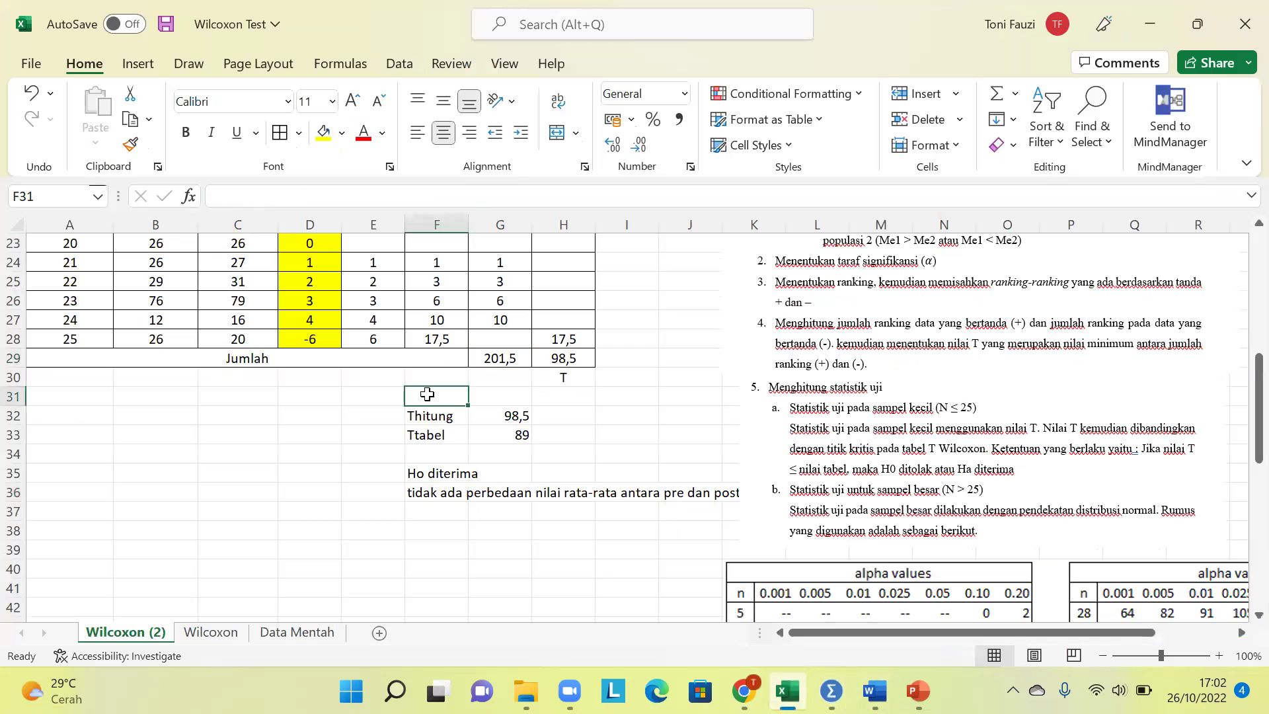
left_click(439, 359)
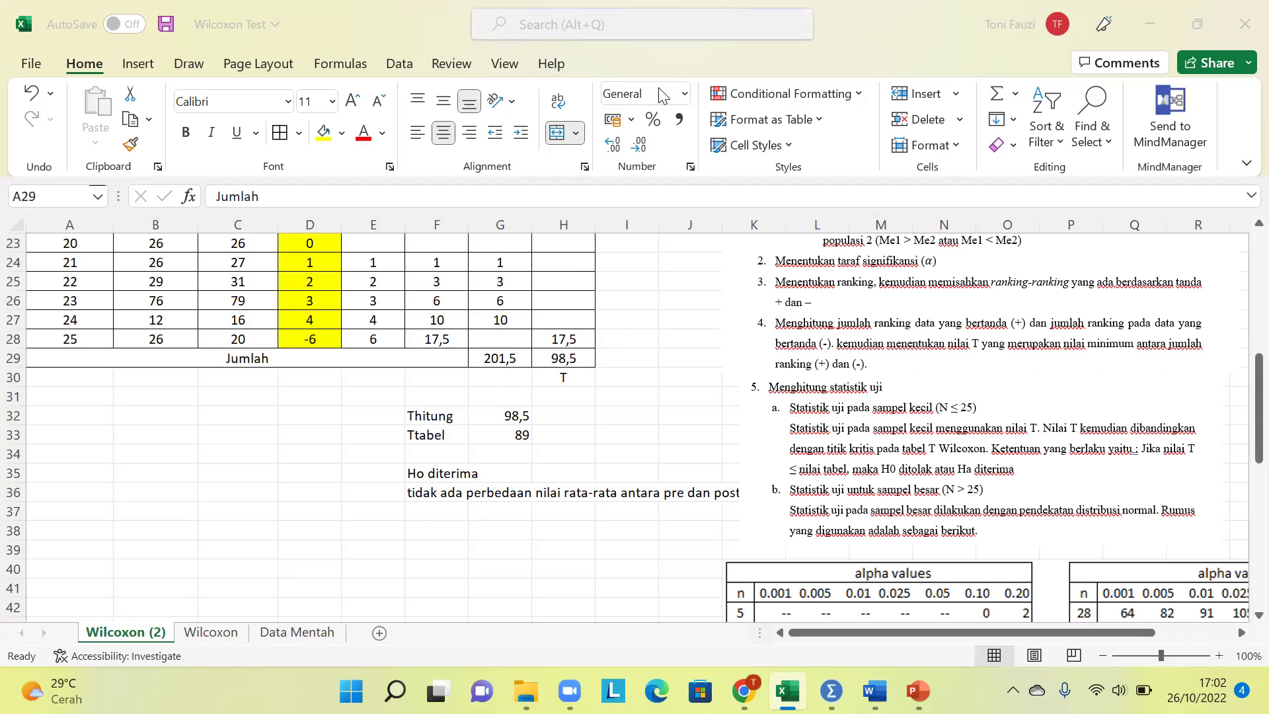
- Switch to the Wilcoxon Signed-Rank Test slide show in PowerPoint and advance from the title slide to the closing Terima Kasih slide
left_click(276, 169)
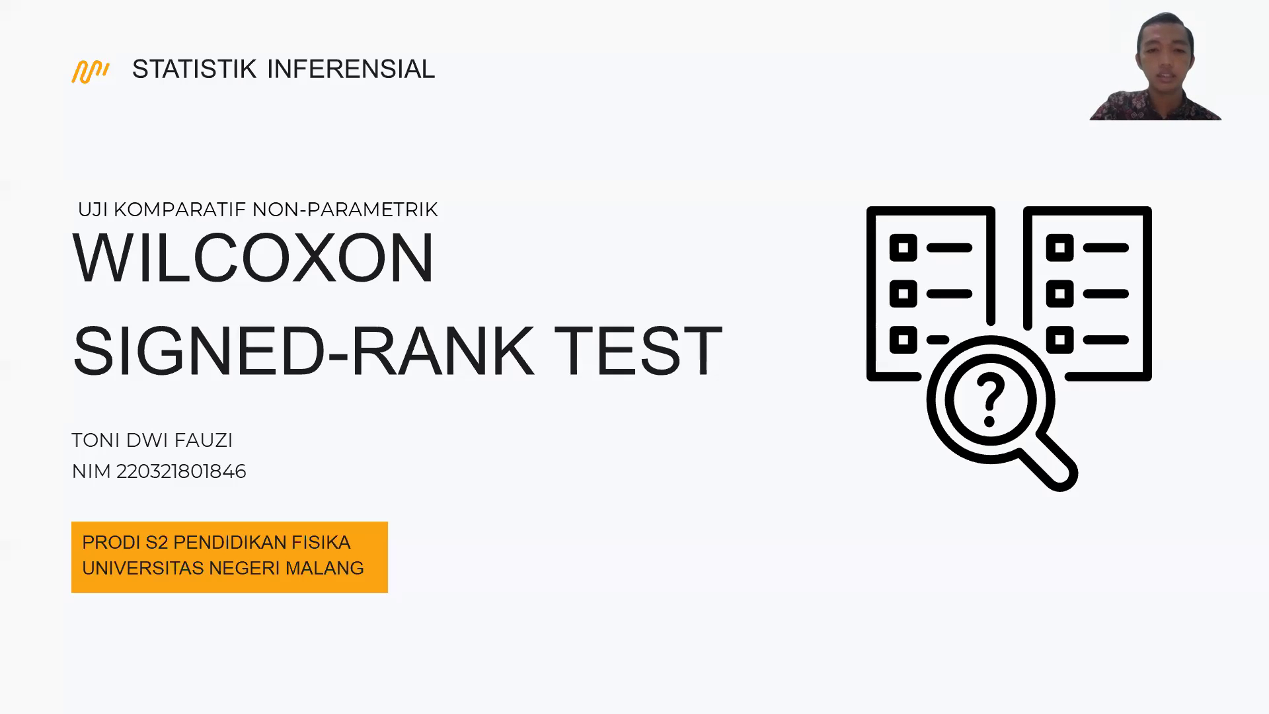
key("Right")
key("Right")
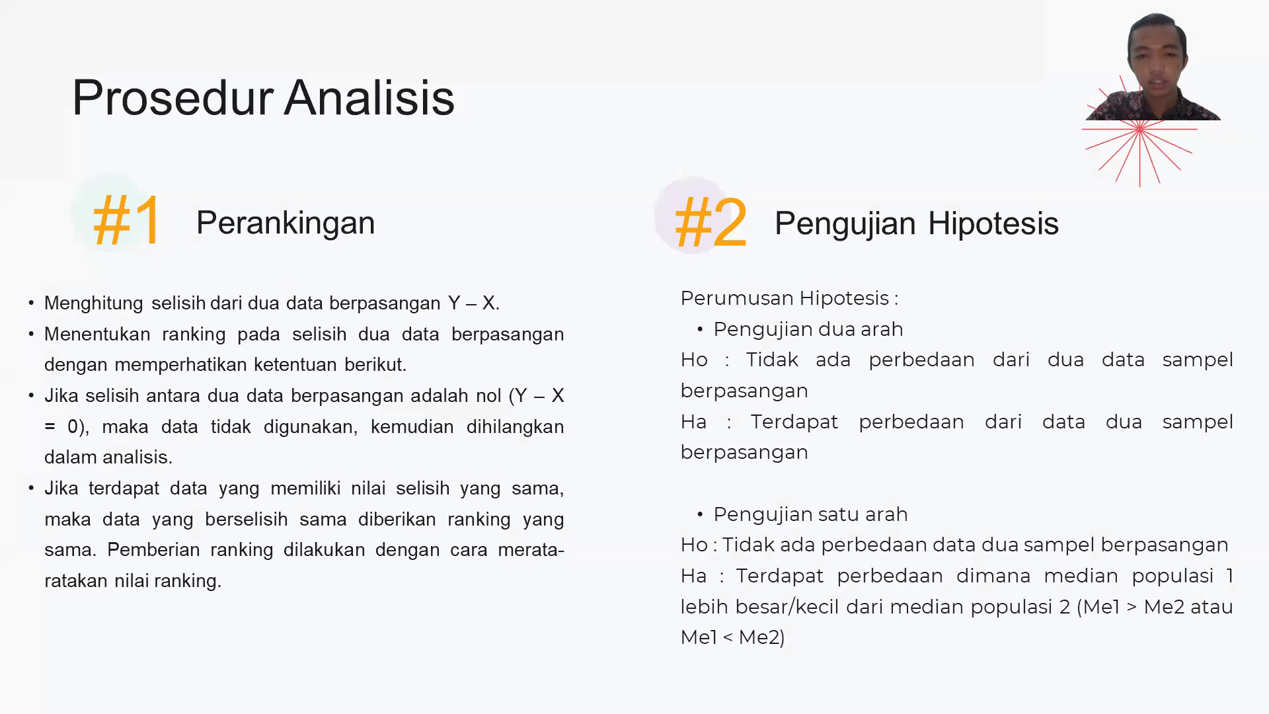
key("Right")
key("Right")
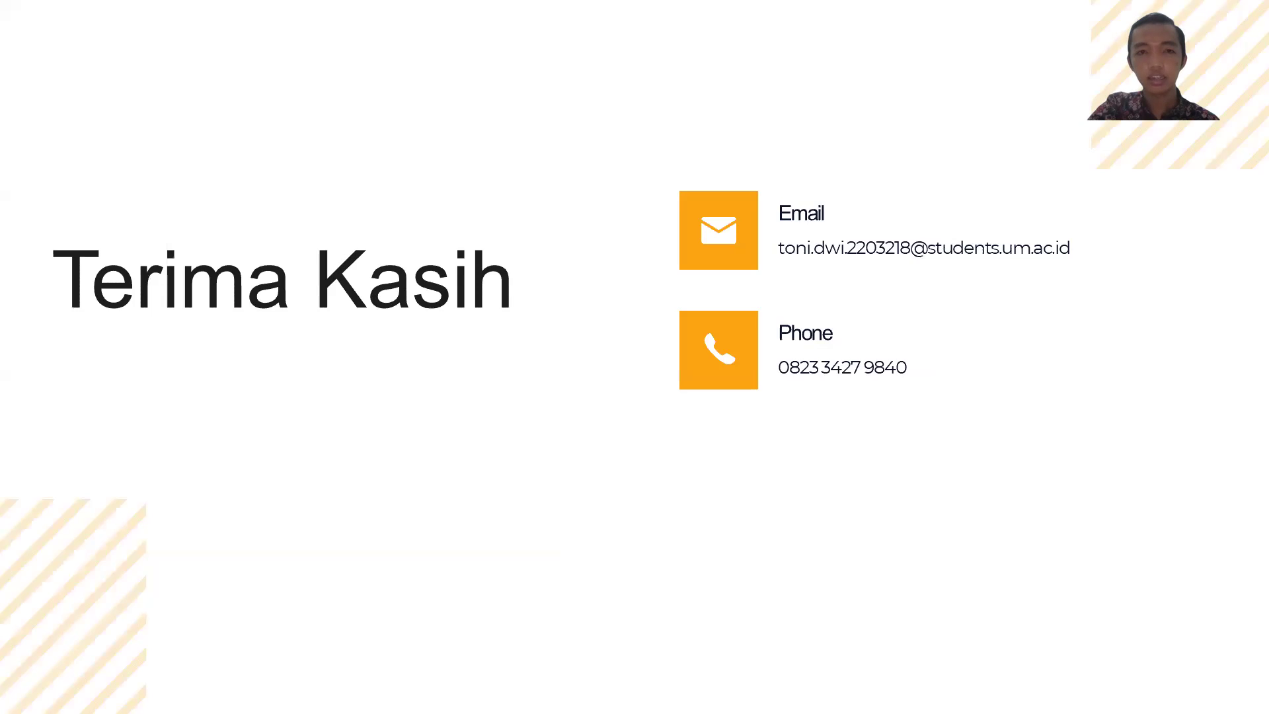